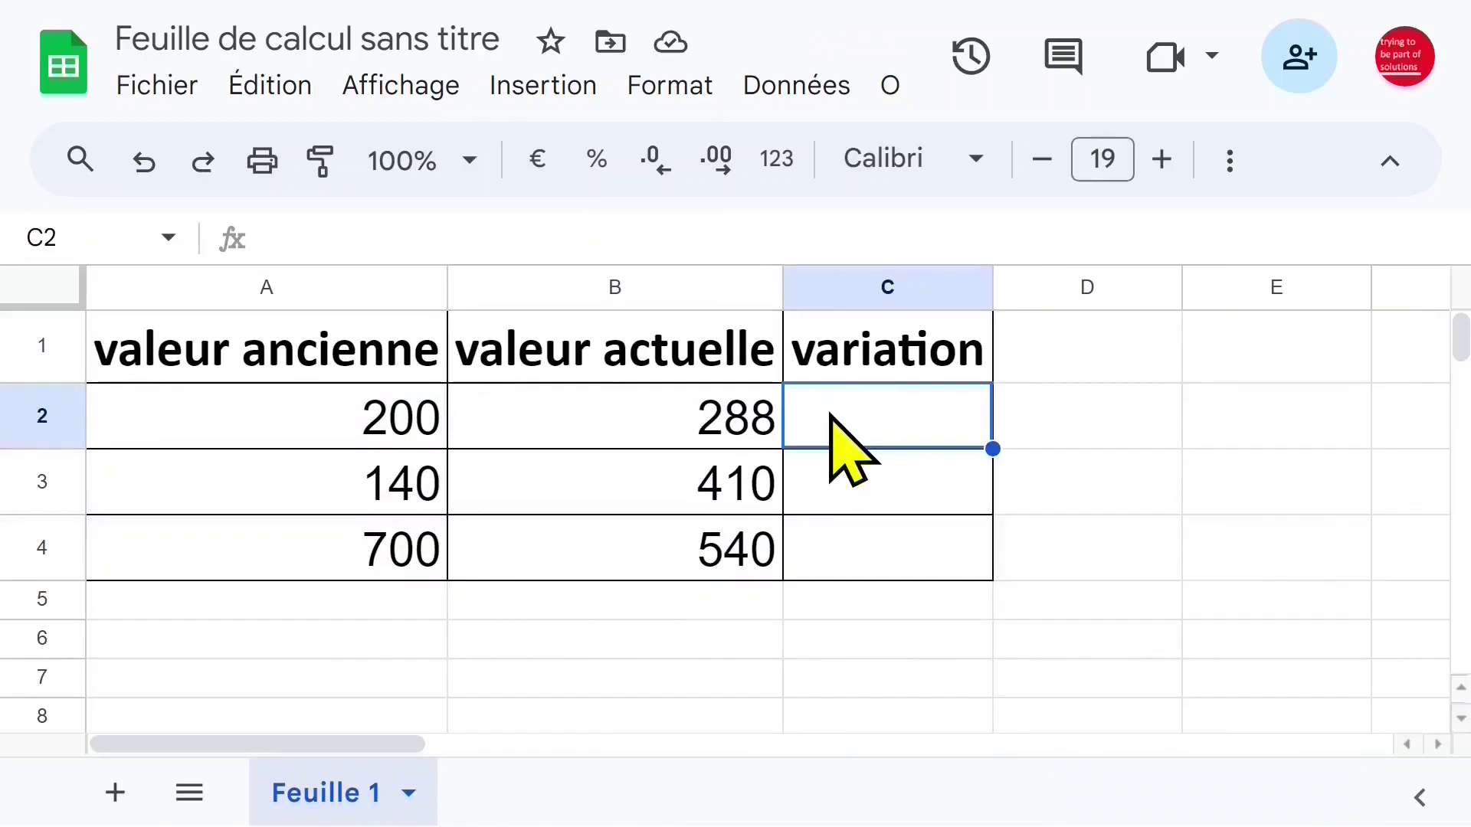
Step: Enter the formula =B2-A2 in cell C2 to calculate the variation between the current and old values
type("=")
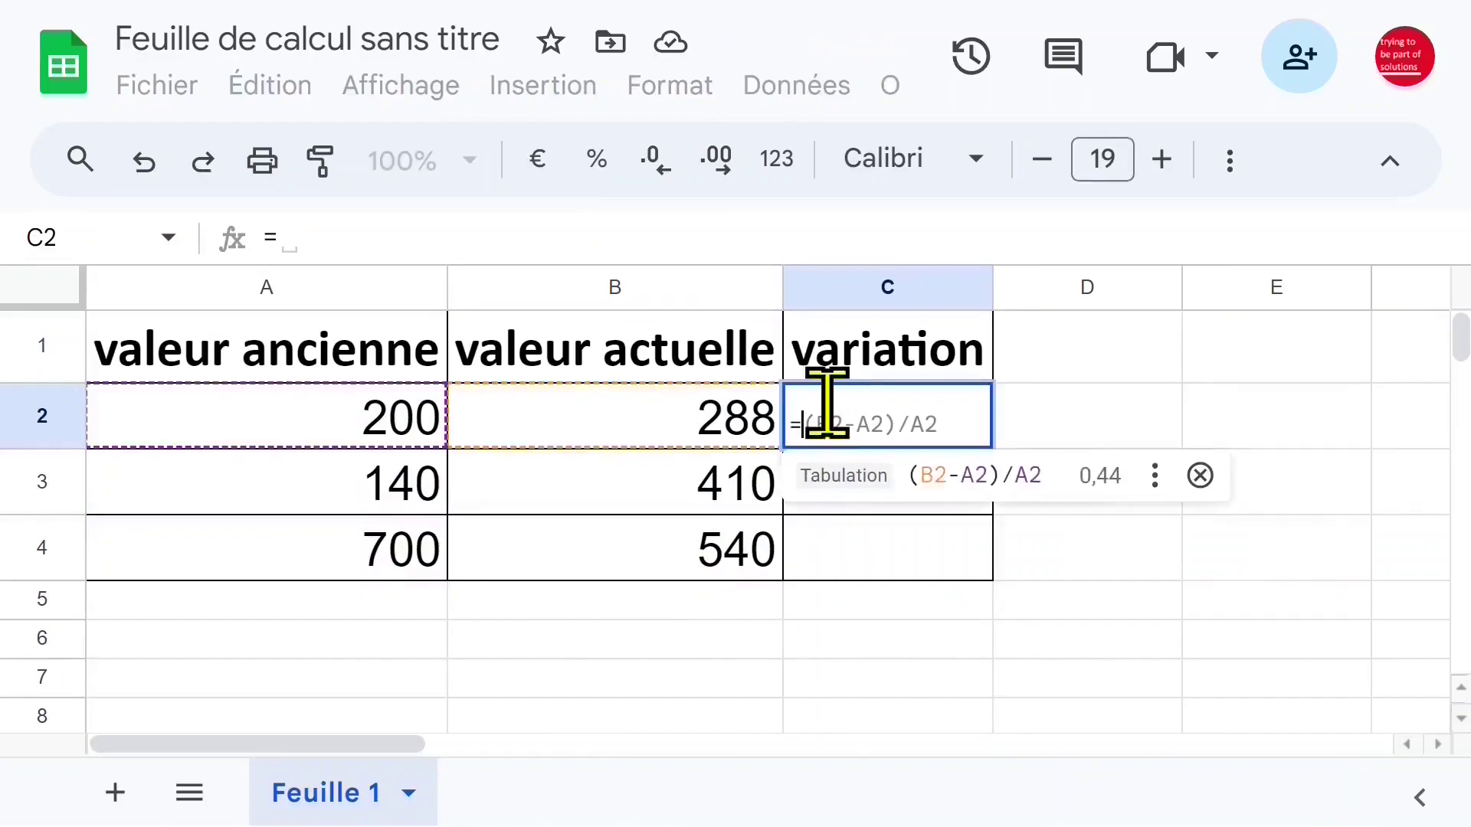
left_click(695, 414)
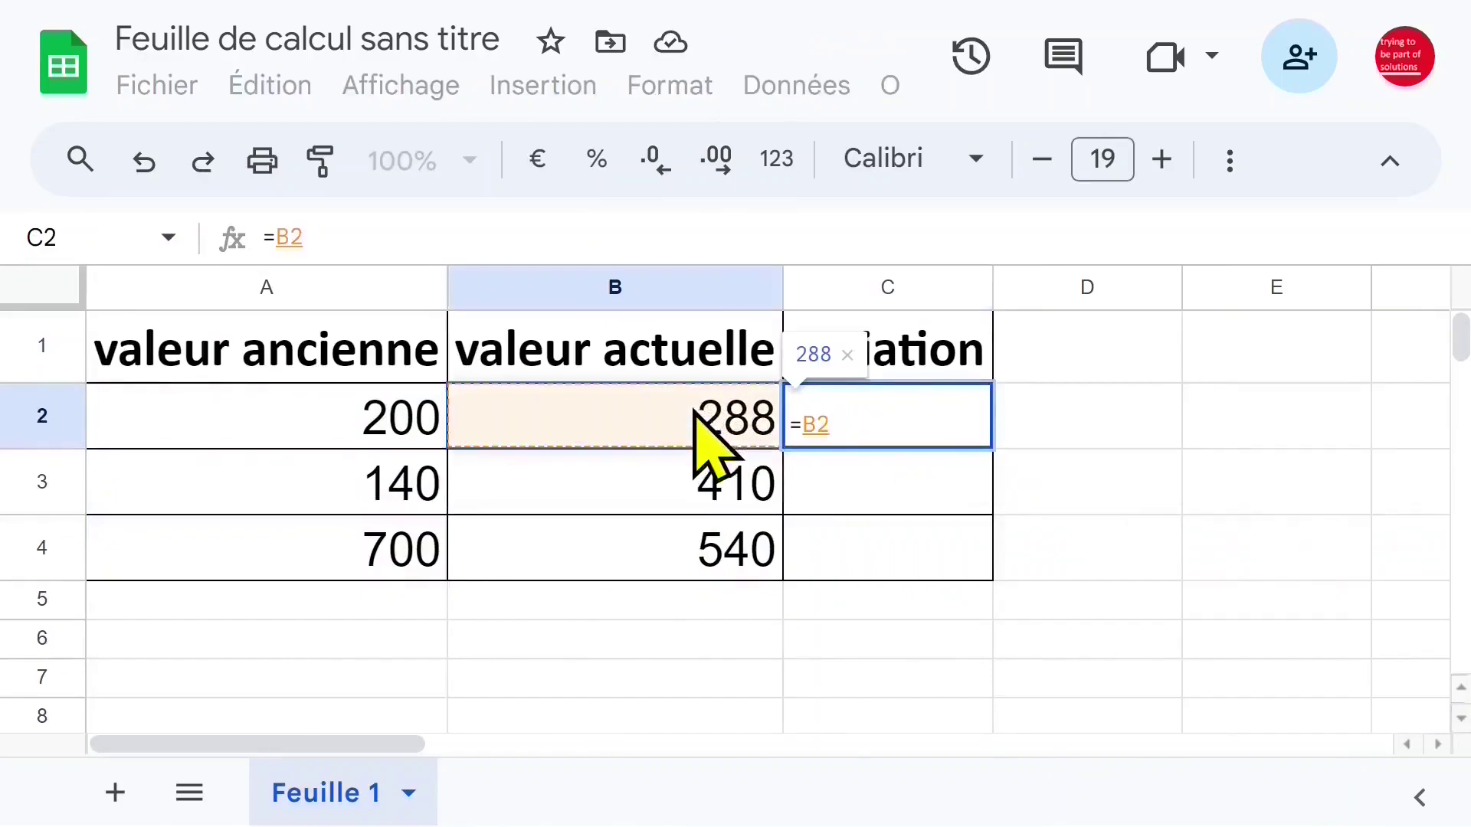
type("-")
left_click(391, 420)
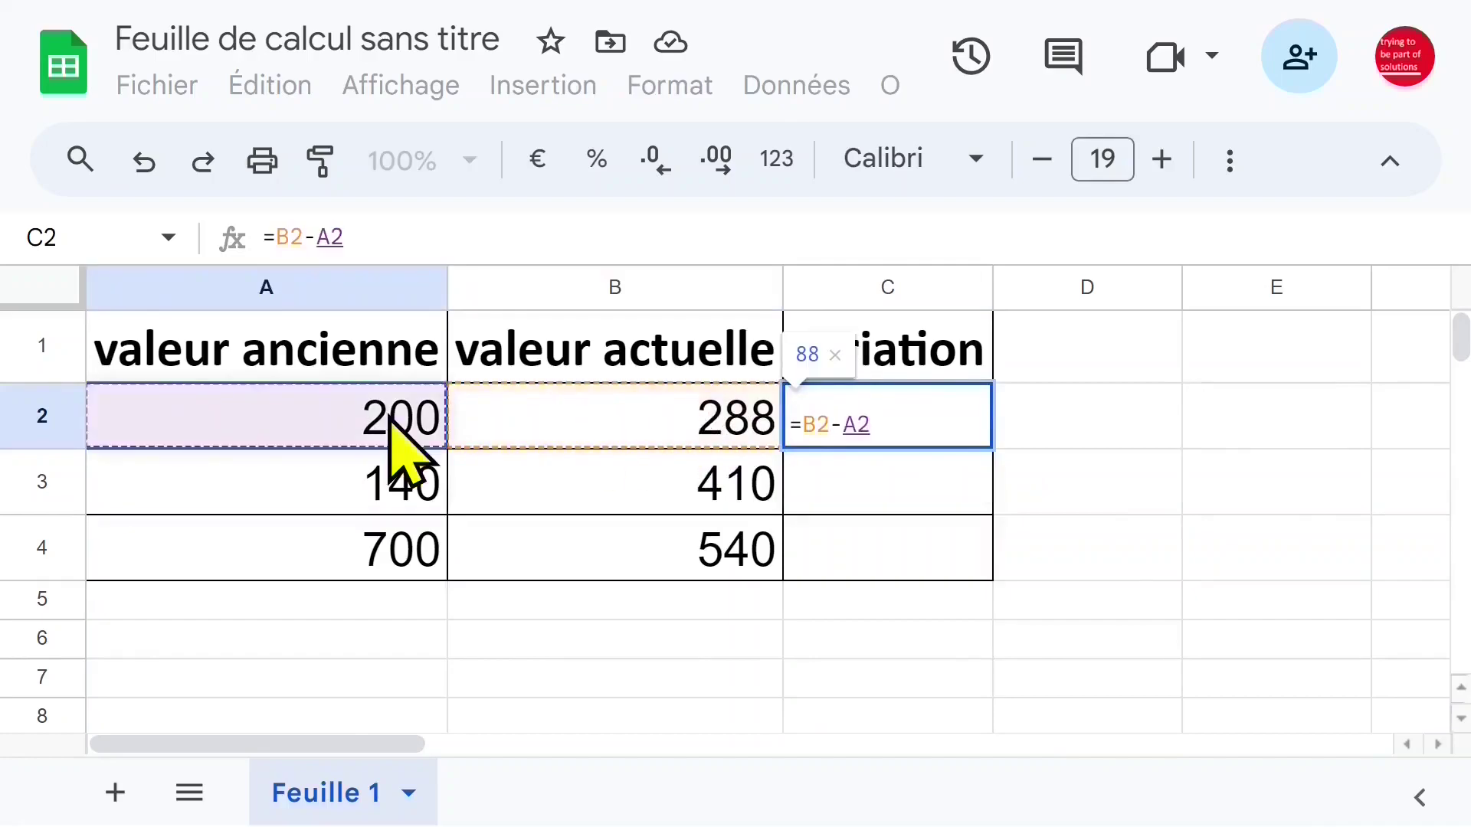
key("Return")
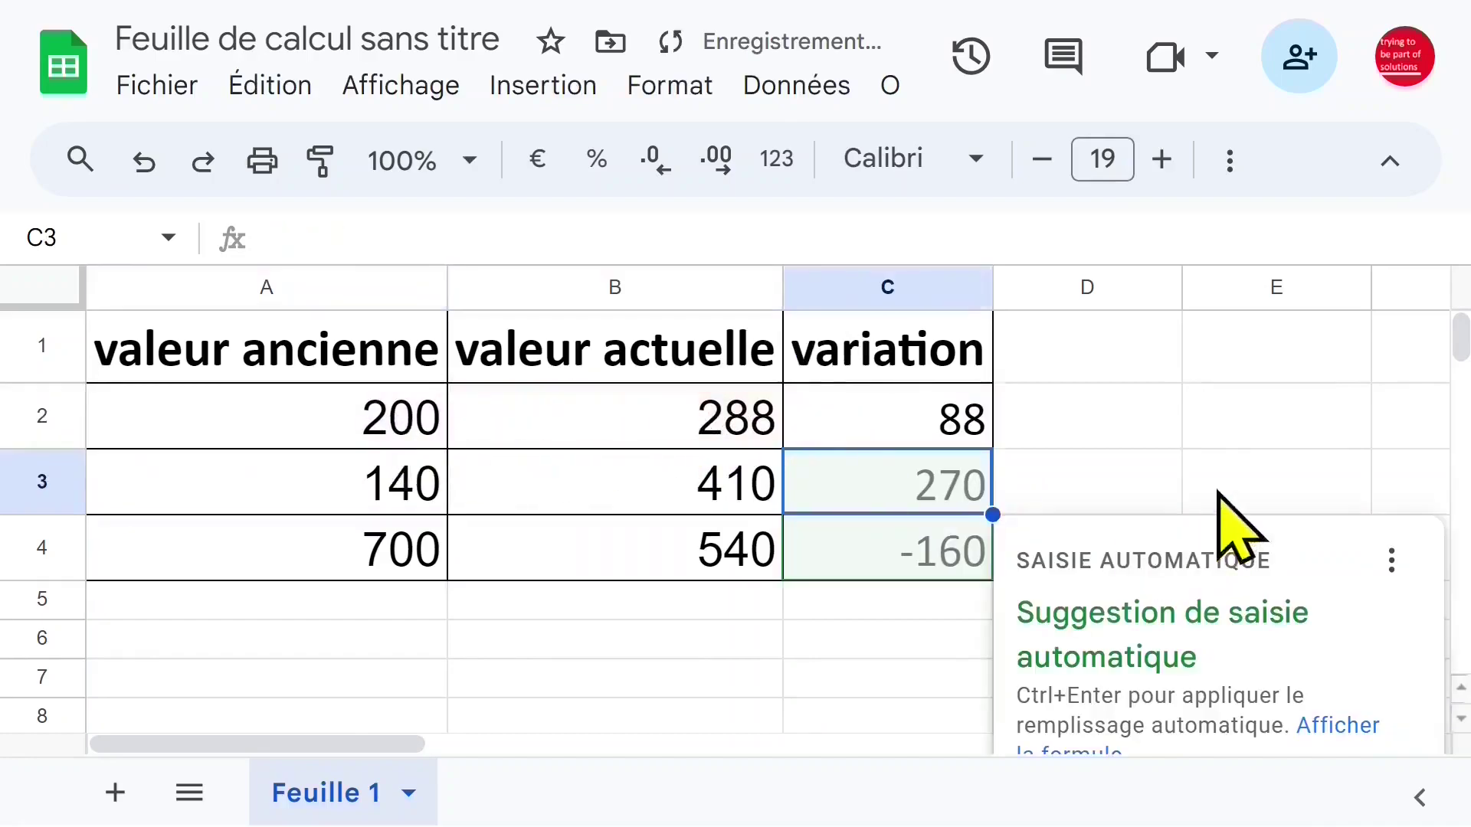
Step: Accept the autofill suggestion to extend the variation formula to cells C3 and C4
scroll(1412, 460, "down", 2)
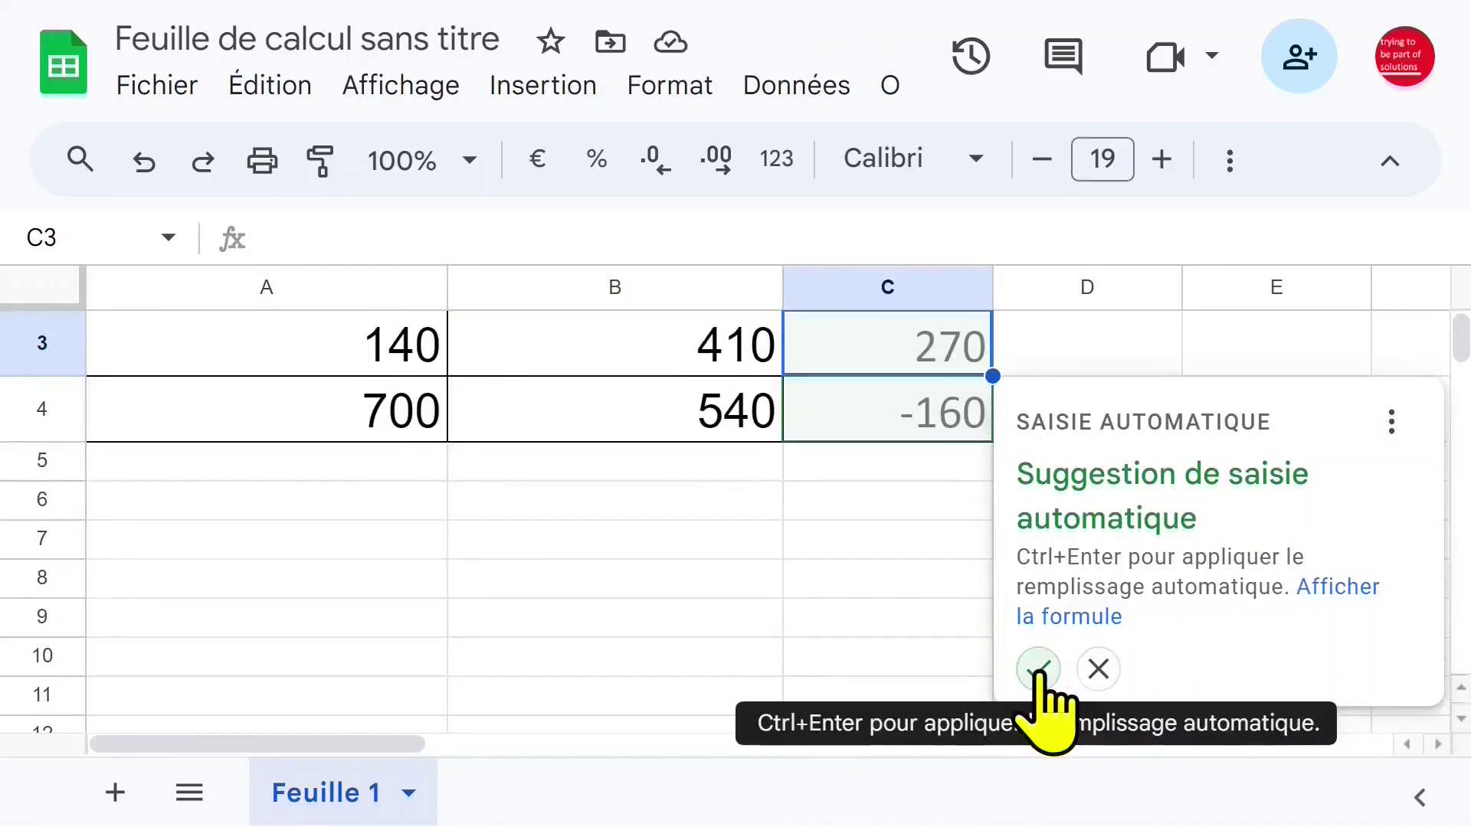
left_click(1039, 669)
scroll(1061, 686, "up", 2)
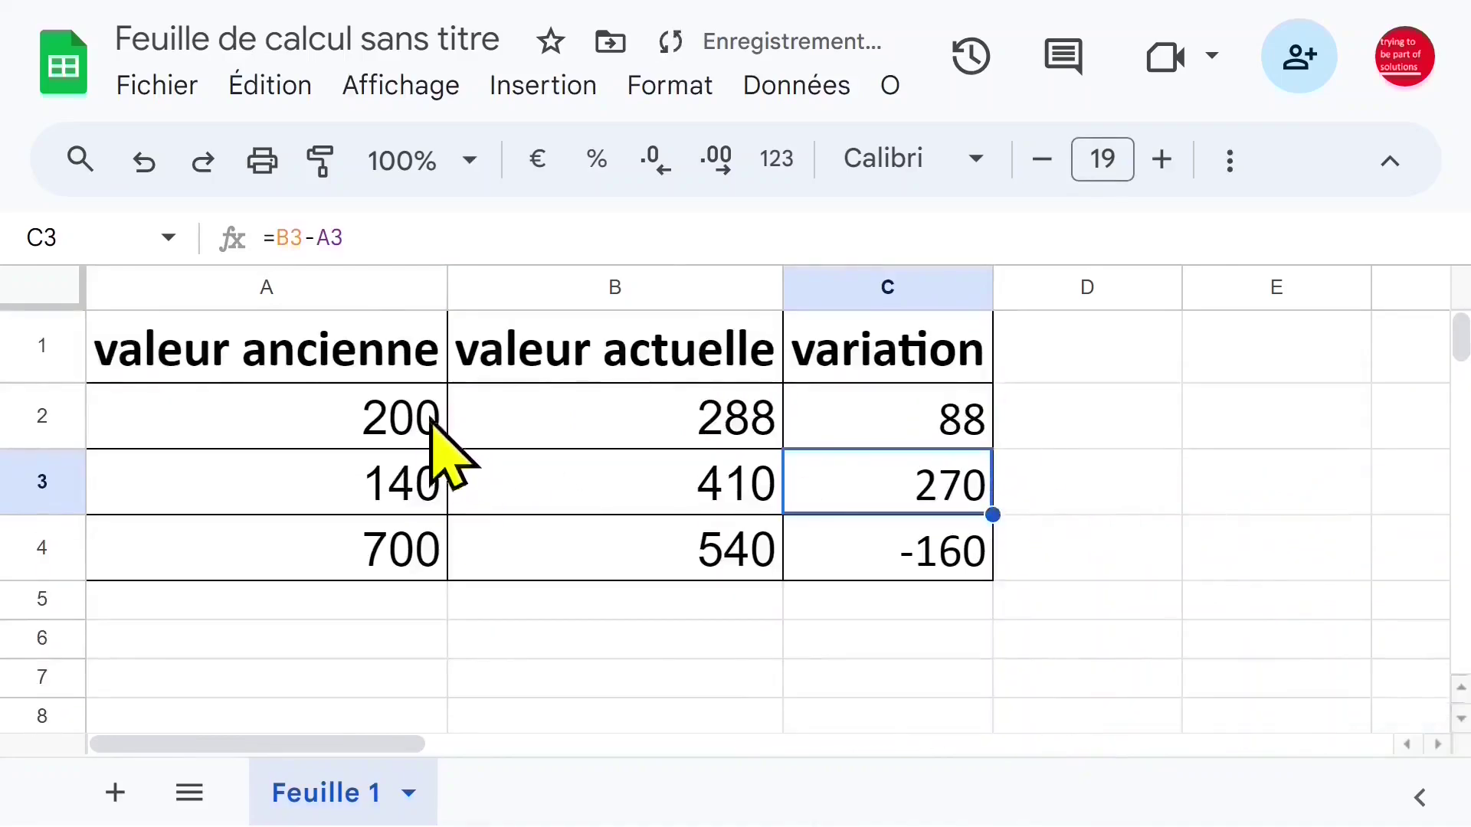
Step: Replace the first row's values with 800 in A2 and 1800 in B2
left_click(436, 420)
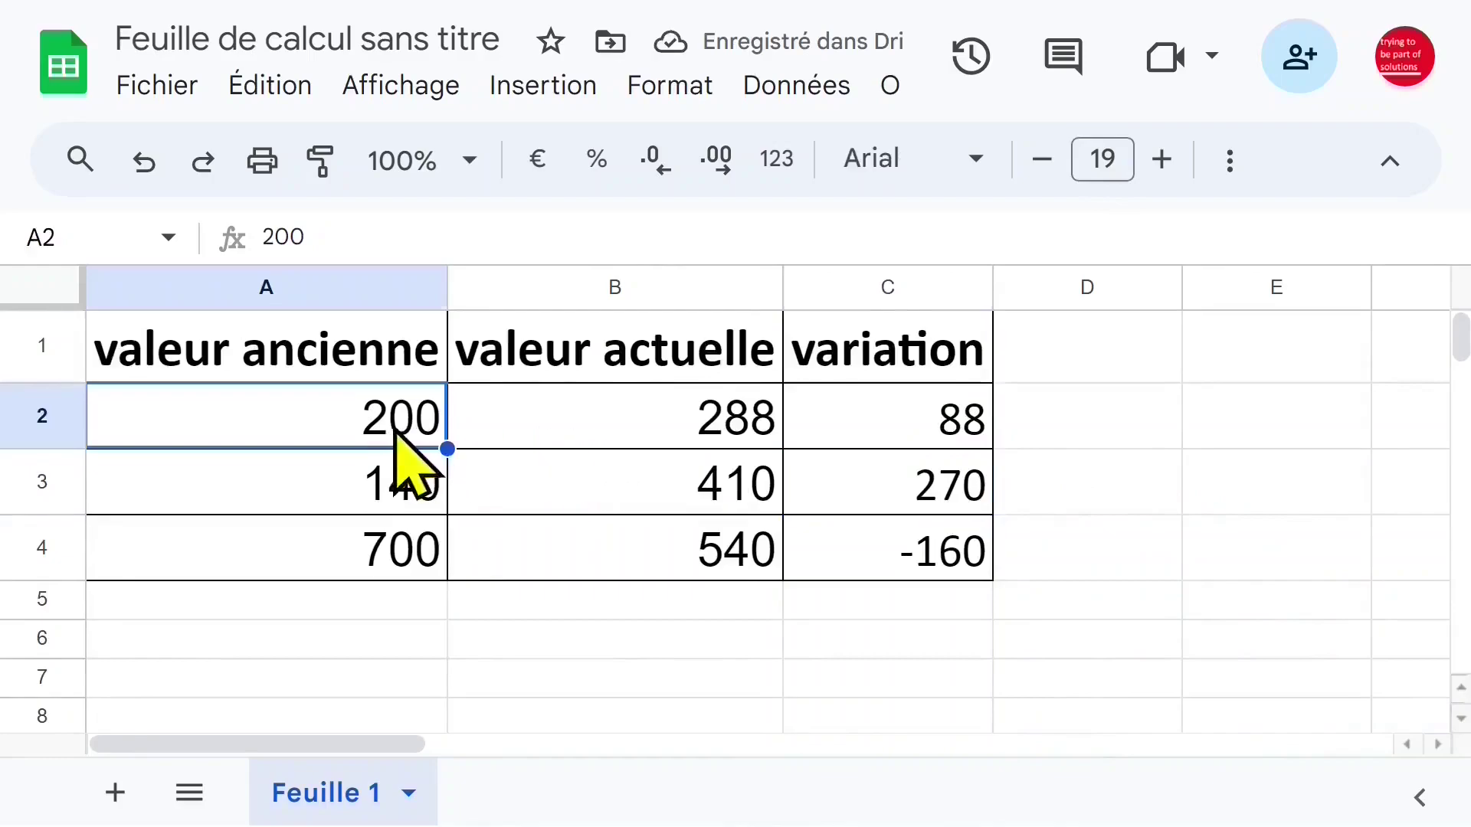
type("8")
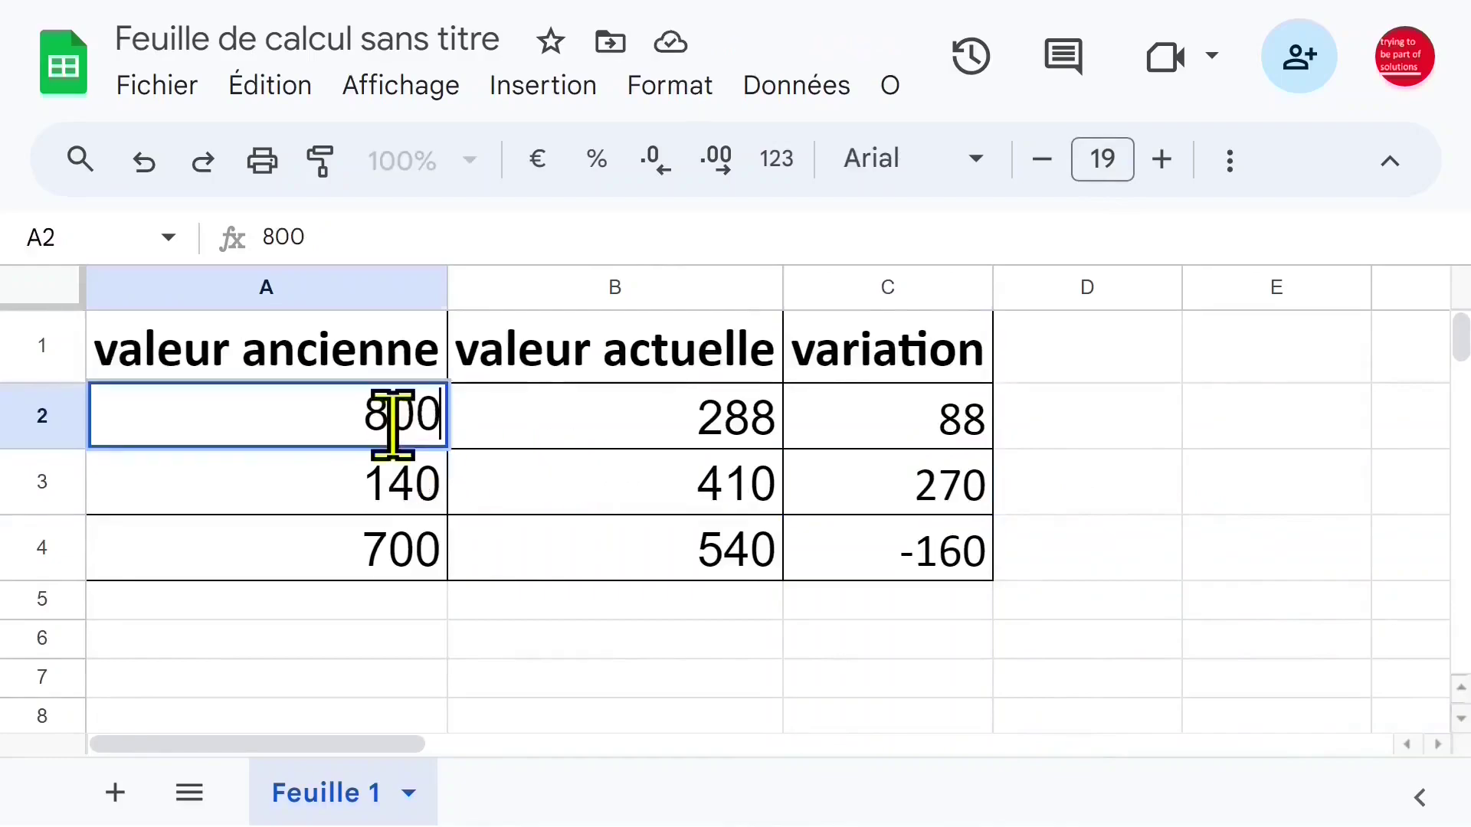
key("Return")
left_click(687, 426)
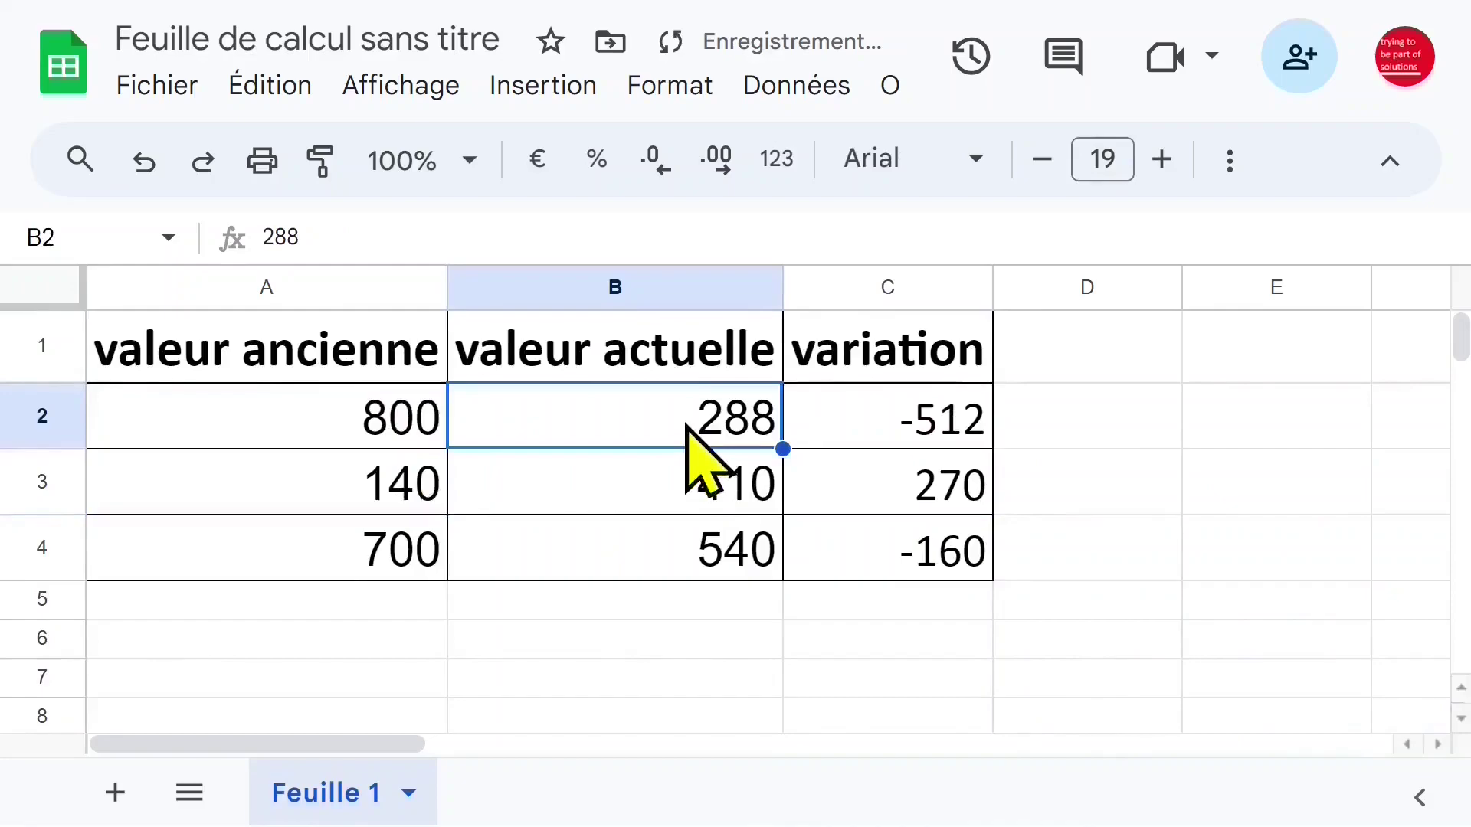
type("1")
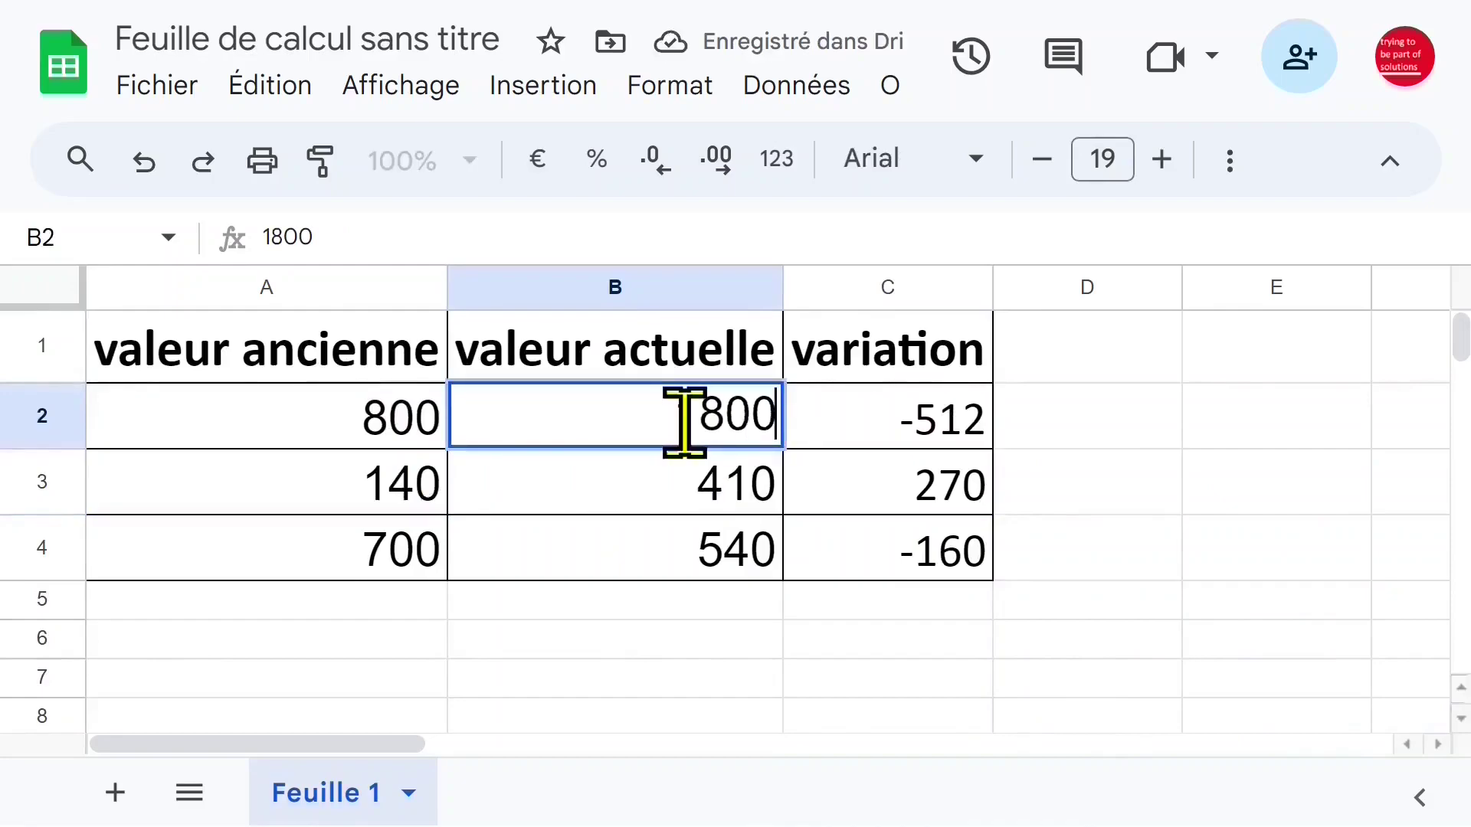
type("800")
key("Return")
Step: Inspect the variation formulas in C2 and C3 and the current values in B2 and B3
left_click(880, 421)
left_click(880, 507)
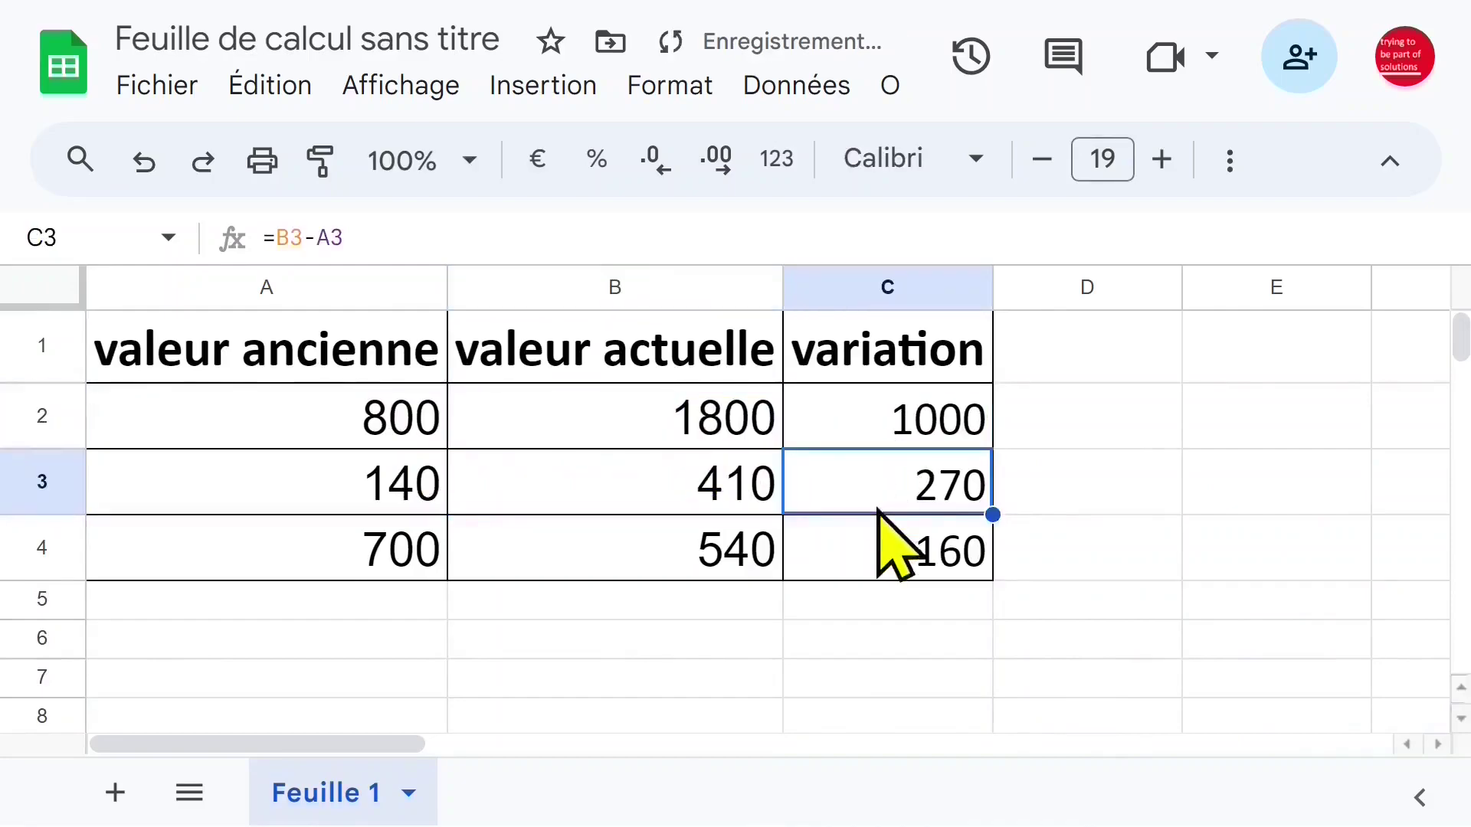
left_click(720, 472)
left_click(675, 421)
left_click(866, 420)
left_click(873, 487)
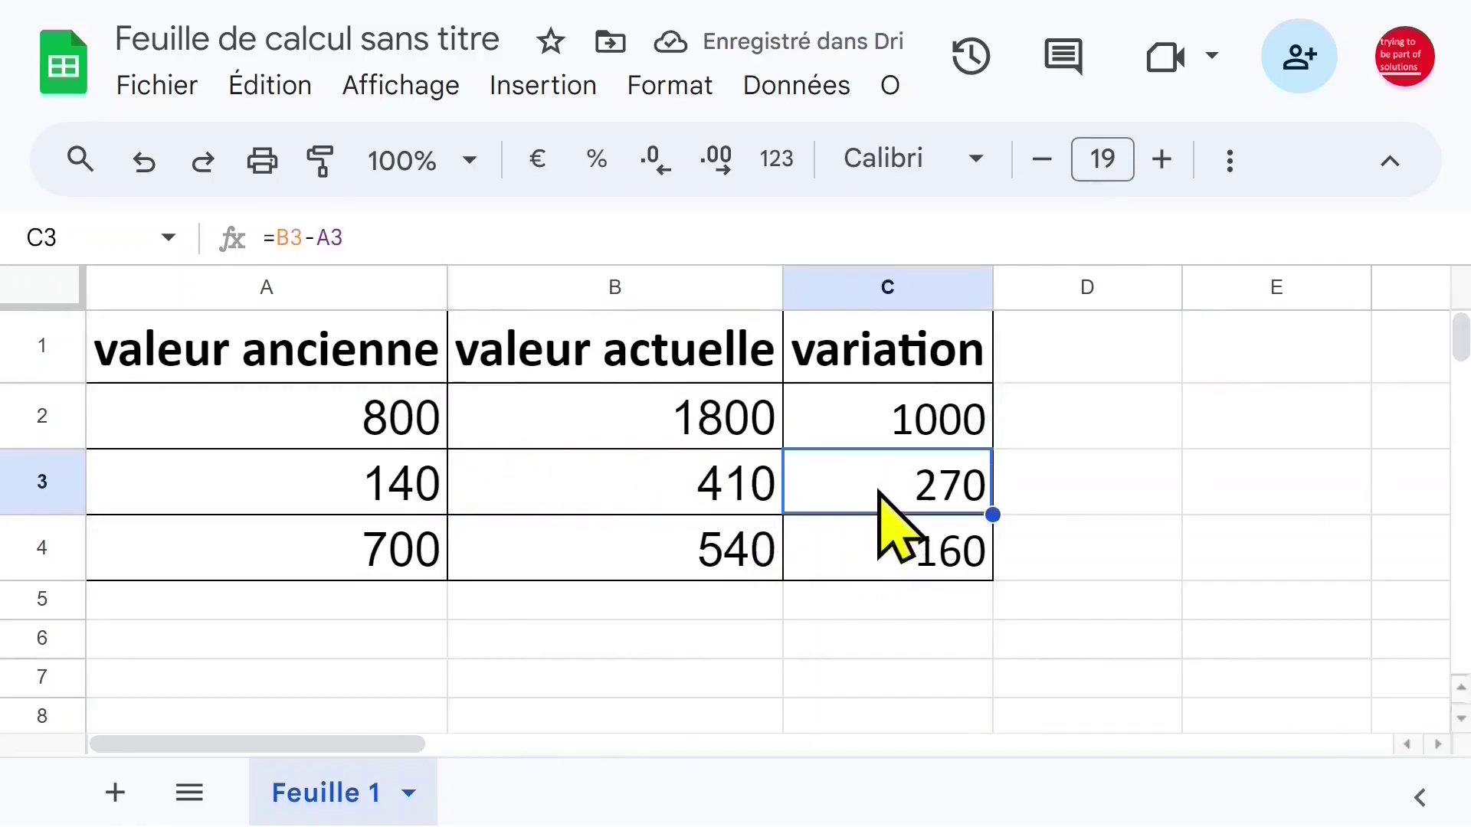
Step: Rename the spreadsheet "calcul du pourcentage"
left_click(275, 38)
type("calcul du pourcentage")
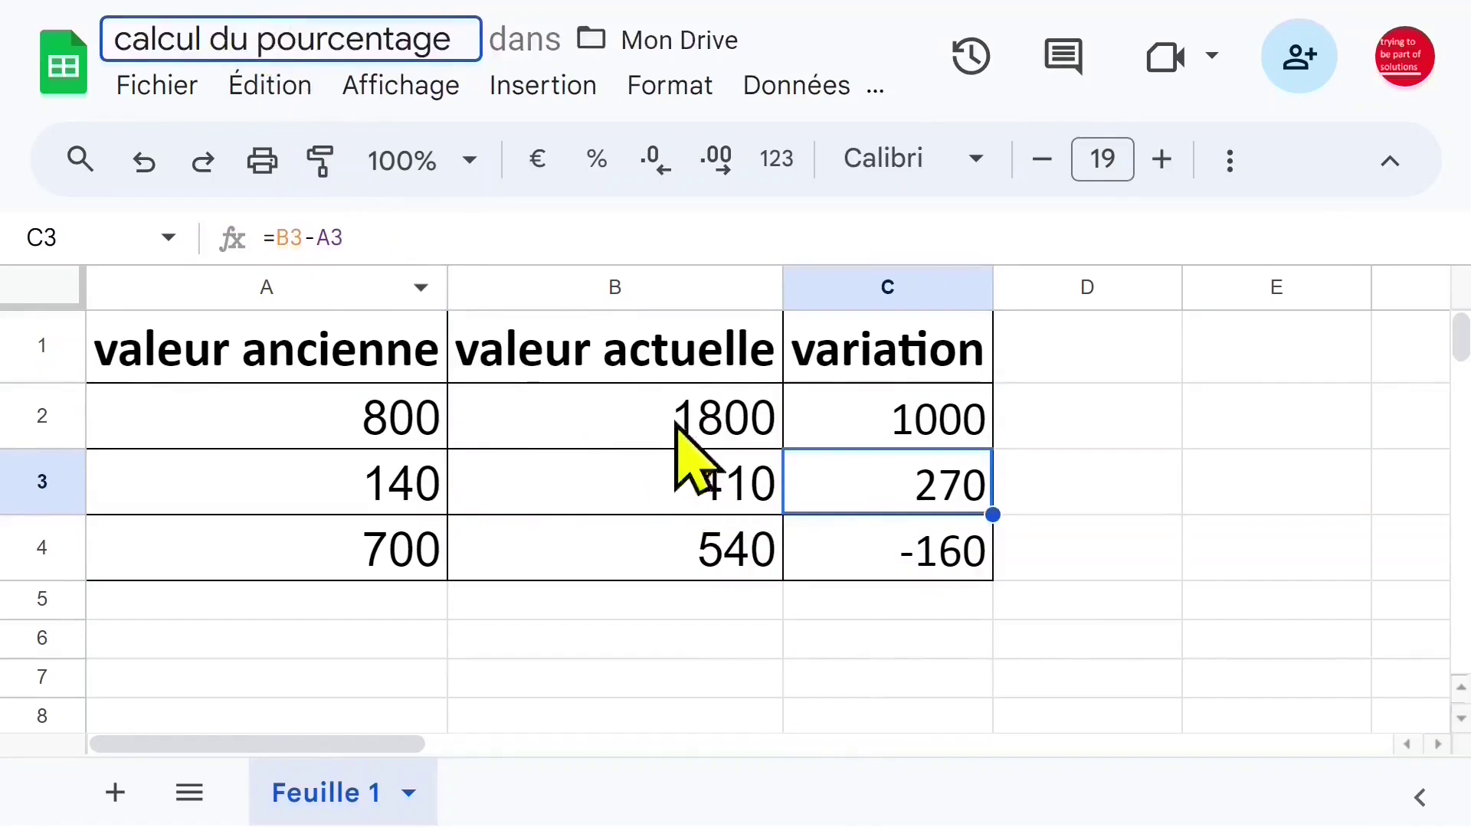
left_click(843, 418)
Step: Format the header cells A1:C1 in the Georgia font at size 17
left_click_drag(375, 368, 816, 371)
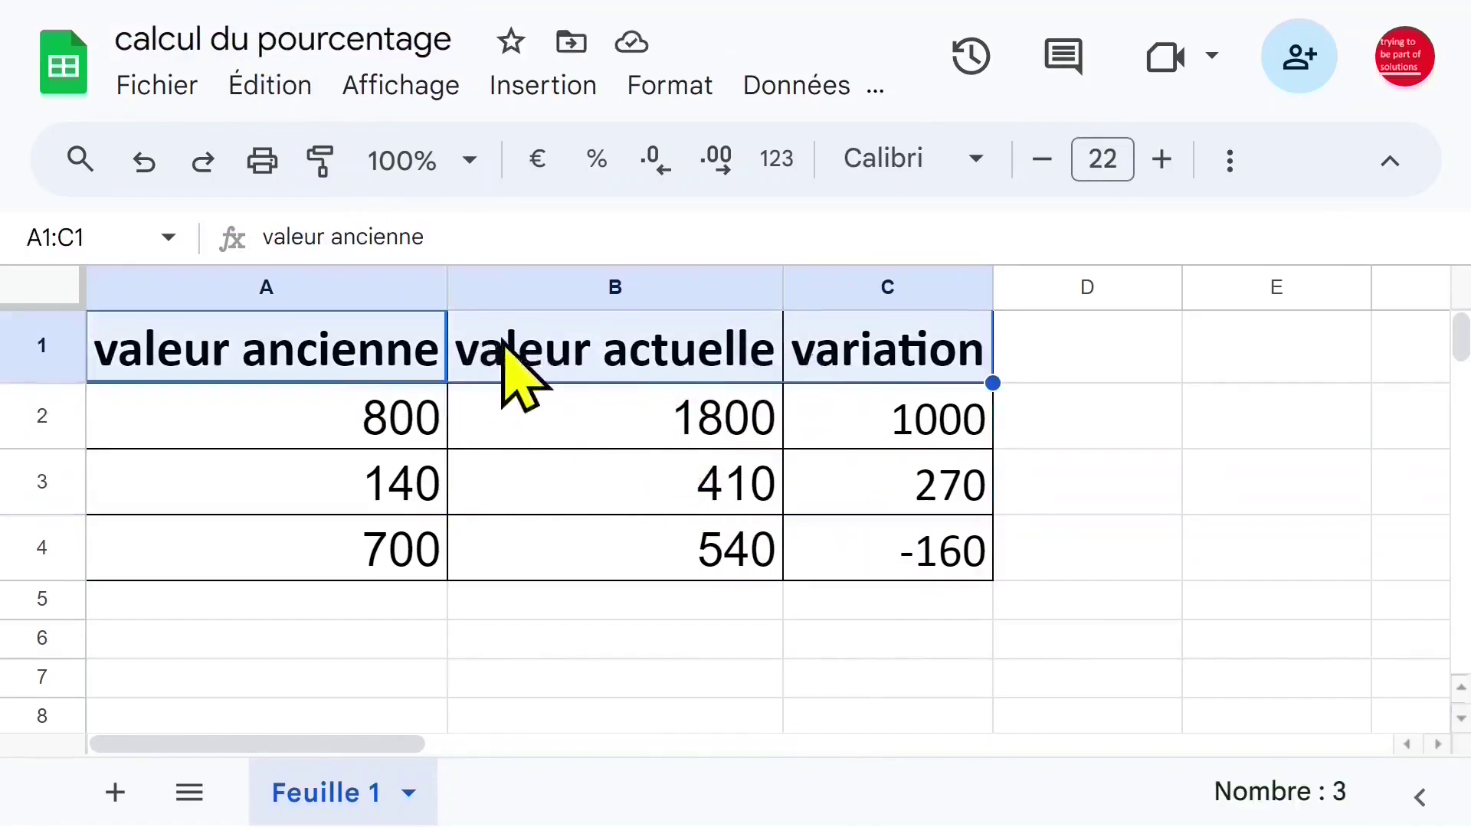
left_click(1044, 161)
left_click(1044, 161)
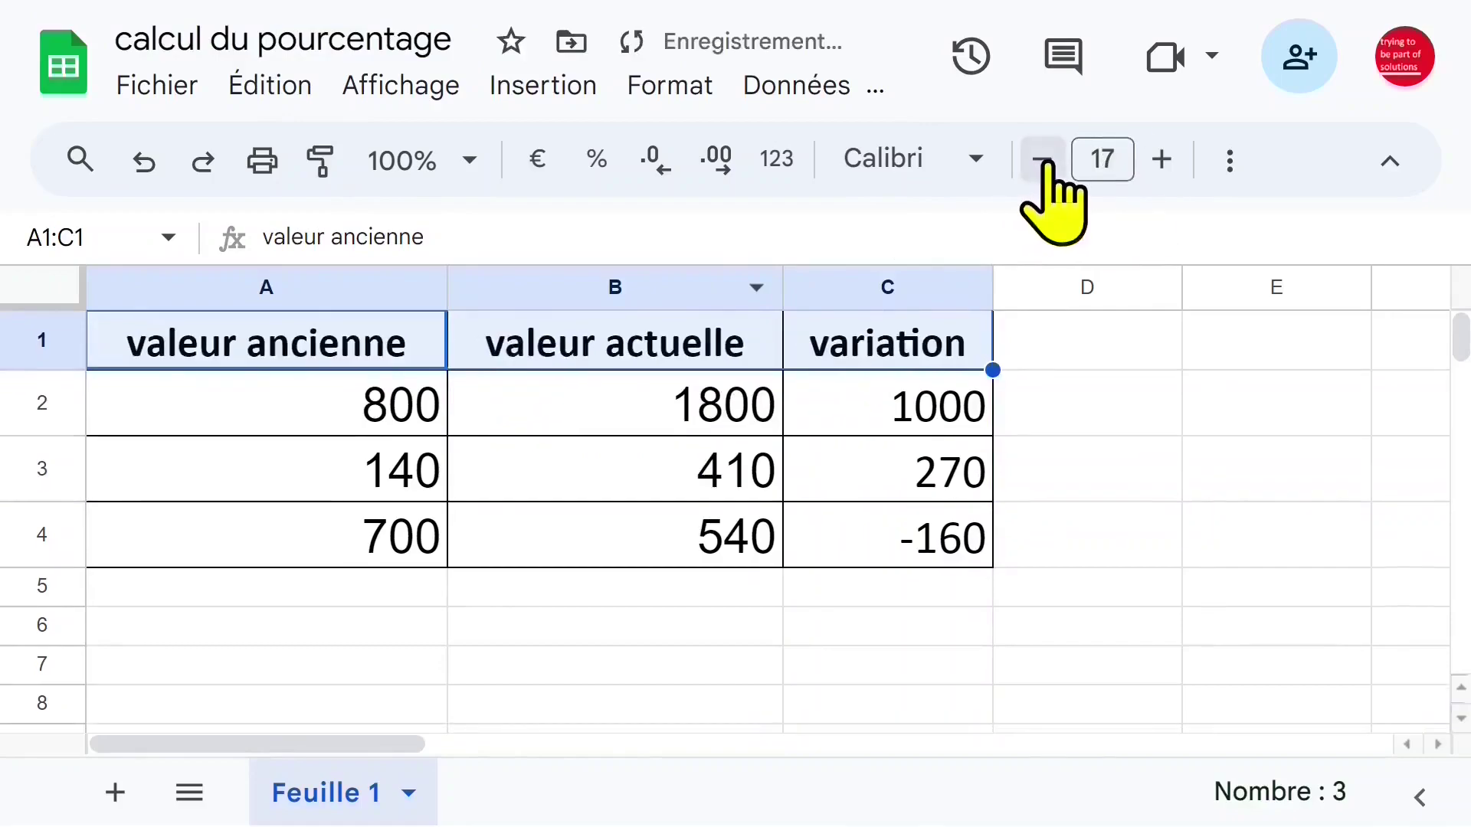
left_click(976, 159)
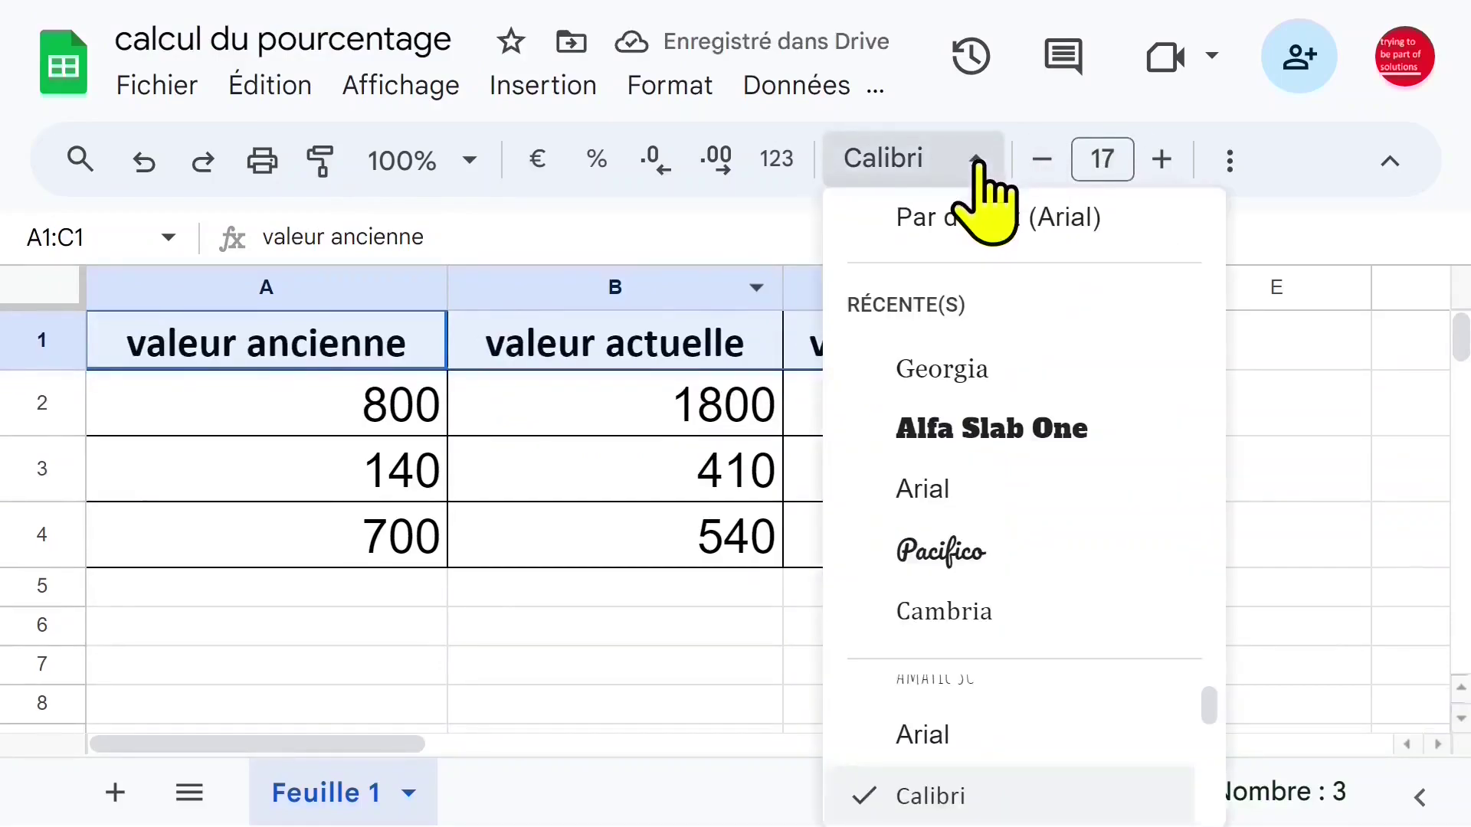
left_click(985, 429)
left_click(959, 158)
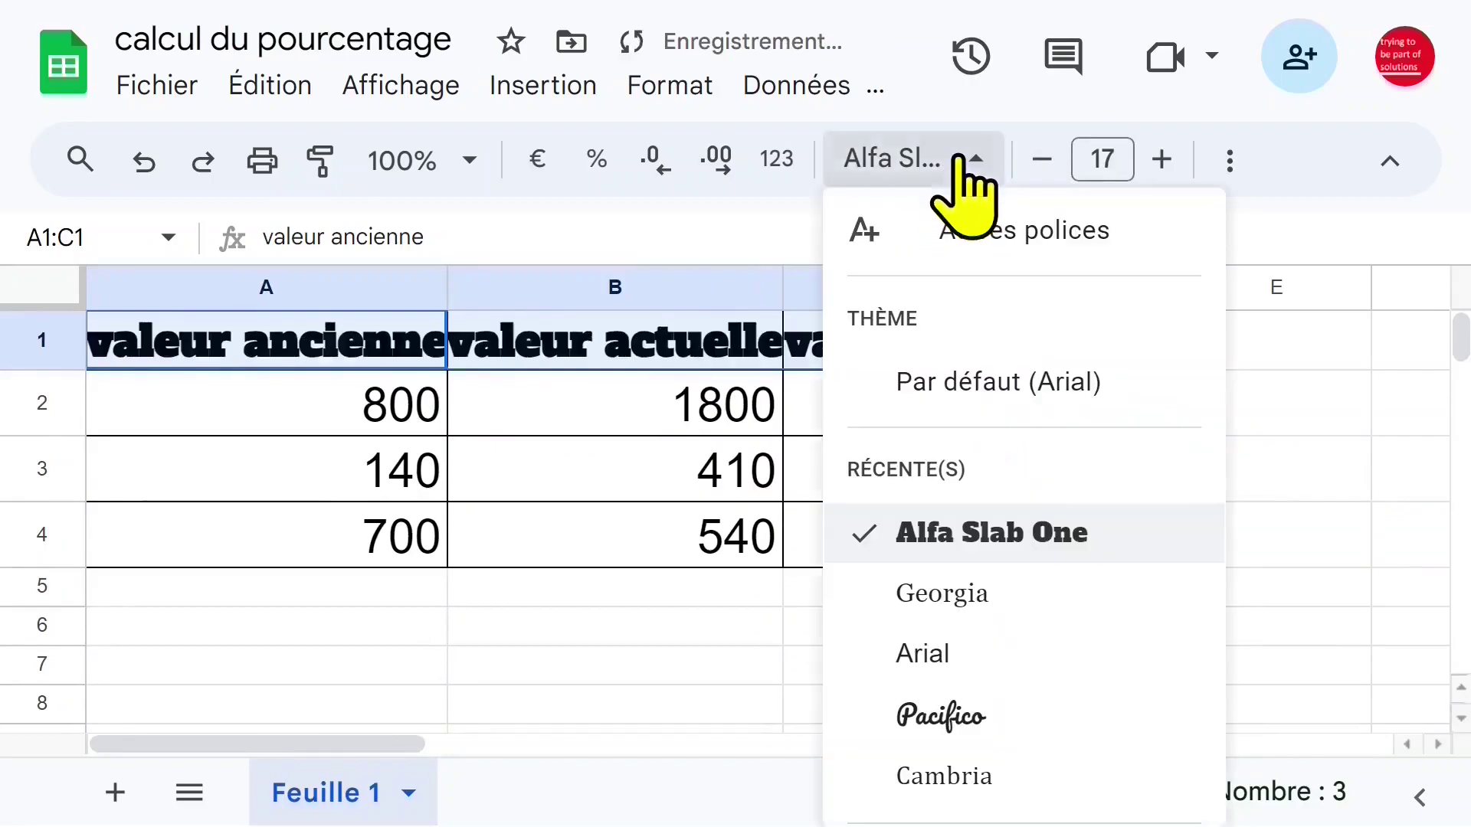
left_click(1003, 613)
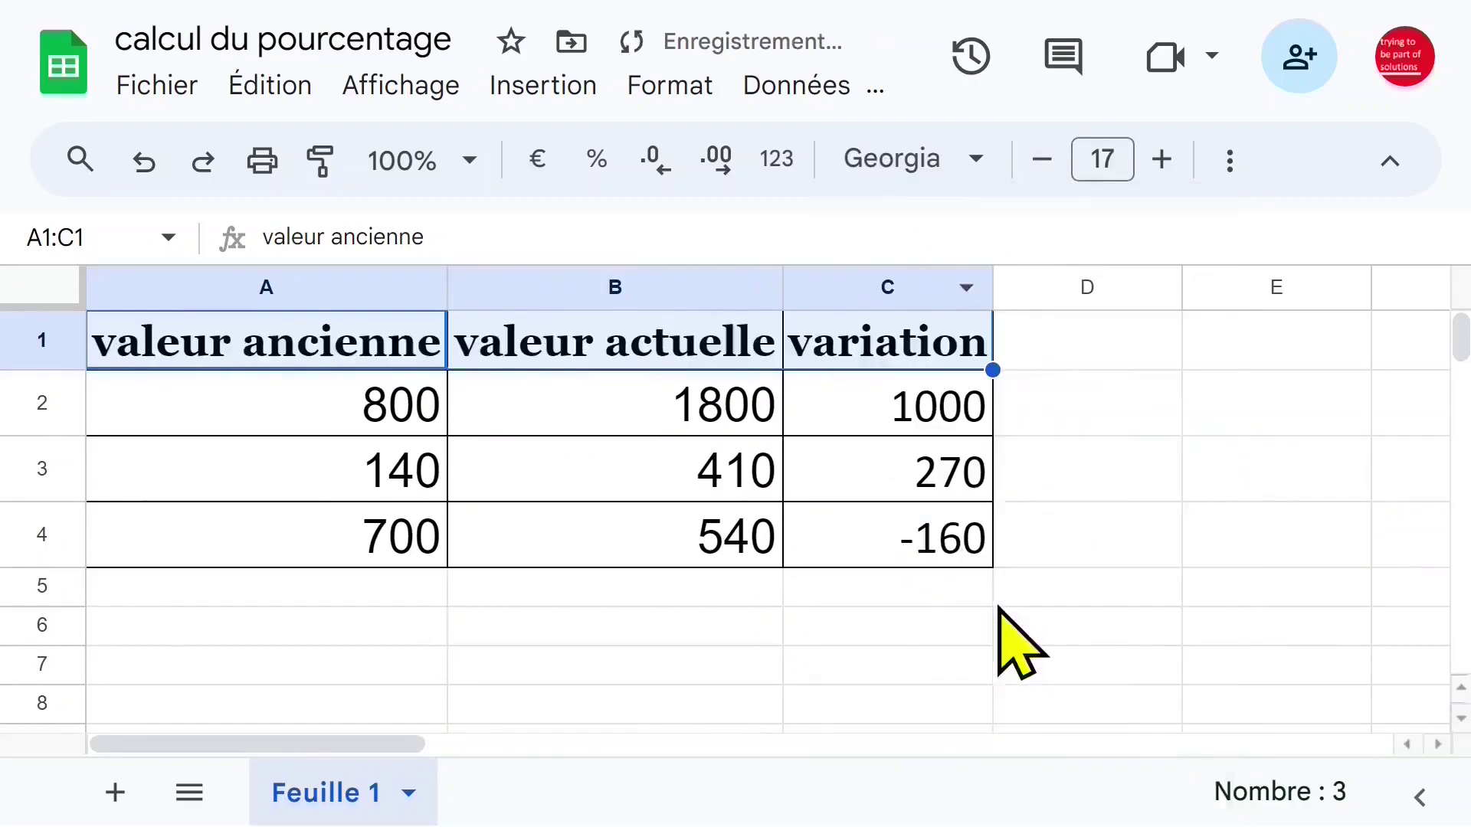
Step: Set the text wrapping of the header cells A1:C1 to wrap within the cell
left_click(1232, 172)
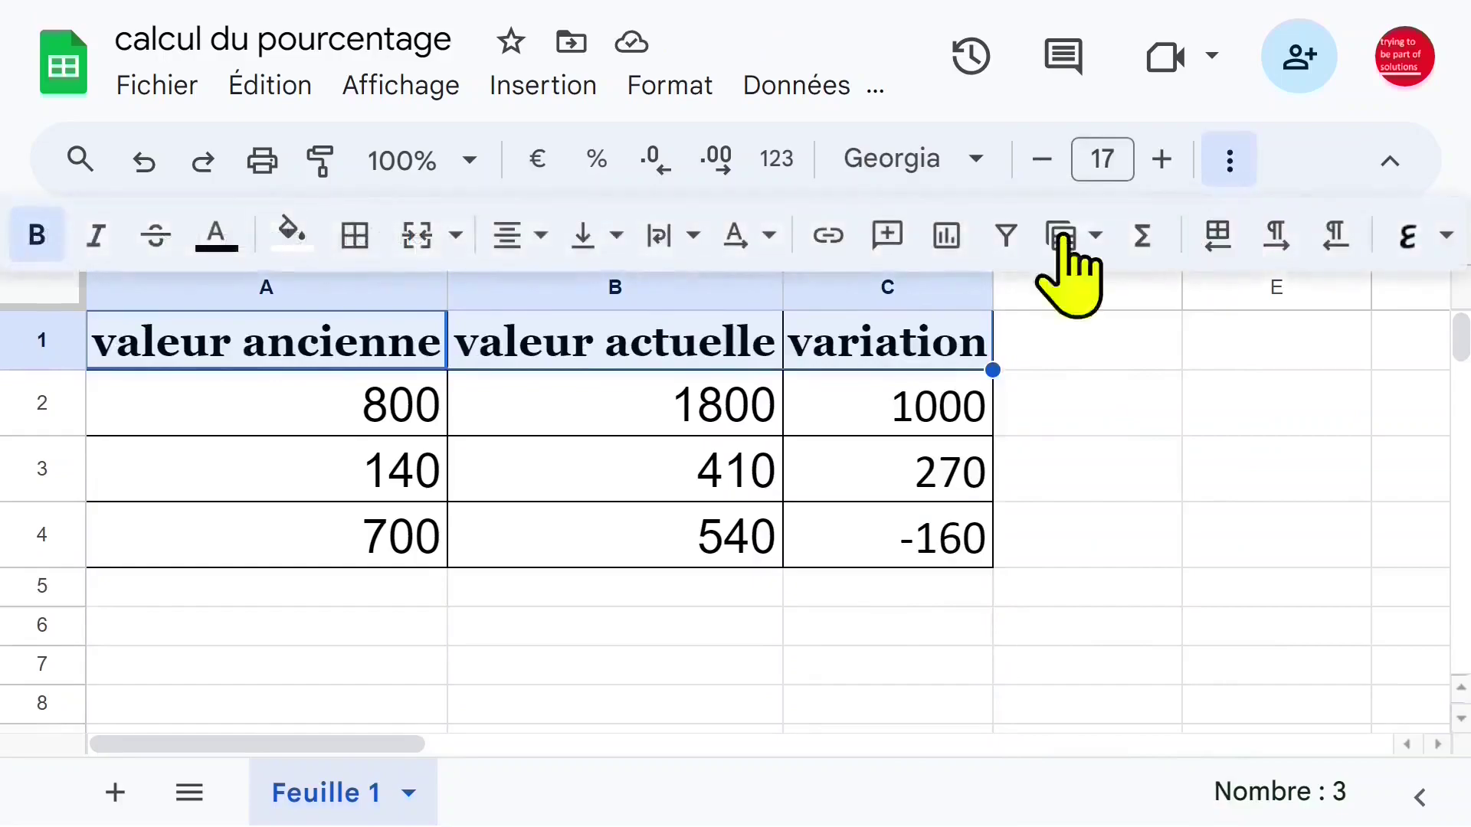
left_click(693, 239)
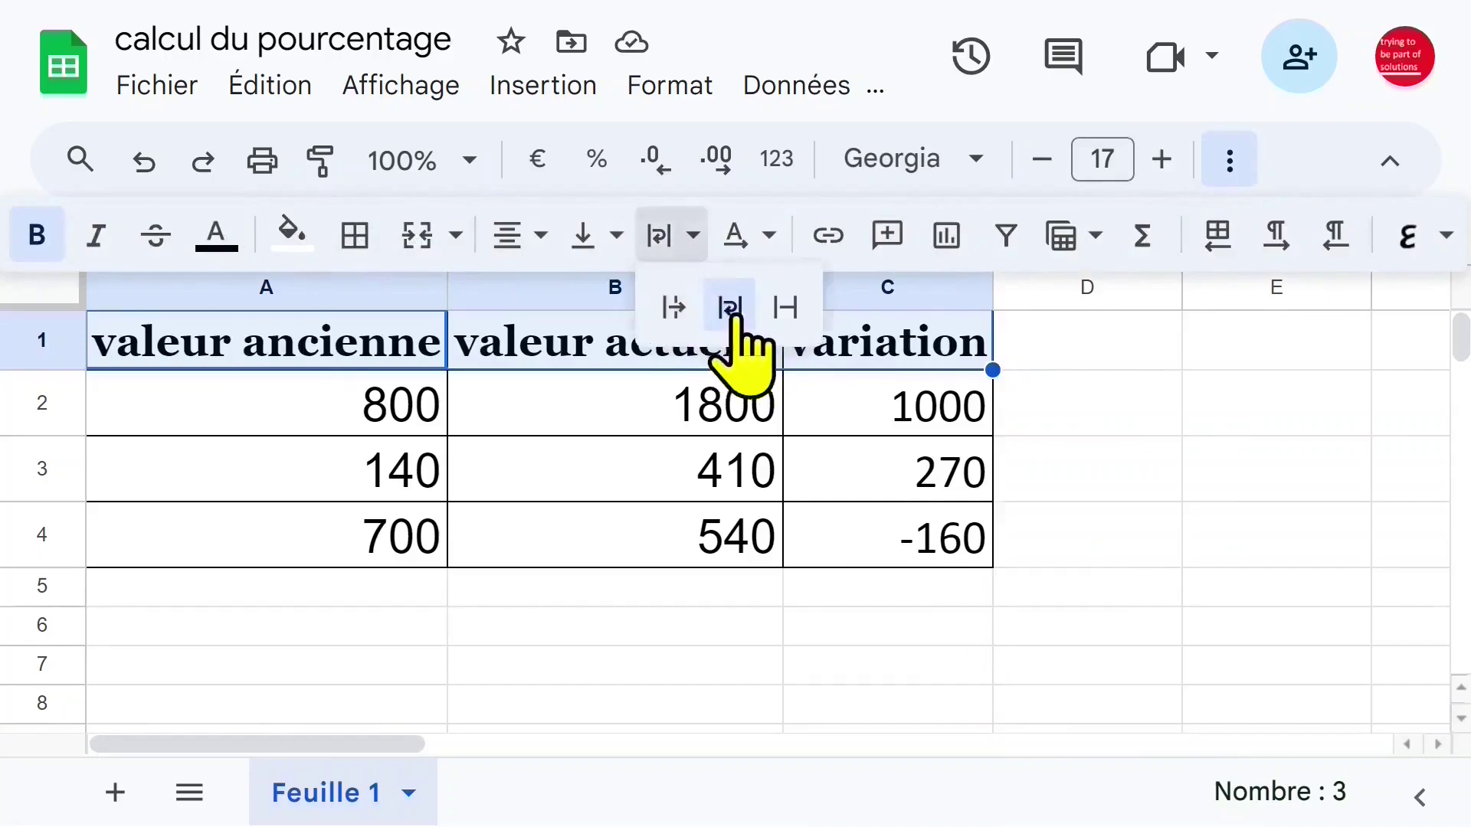
left_click(752, 342)
key("Down")
Step: Narrow columns A, B and C so the two-word headers break onto two lines and "variation" fits on one
left_click_drag(774, 286, 674, 289)
left_click_drag(446, 292, 294, 297)
left_click_drag(539, 295, 509, 295)
left_click(613, 287)
left_click_drag(694, 297, 734, 298)
Step: Vertically align the header cells A1:C1 to the middle
left_click_drag(195, 367, 559, 375)
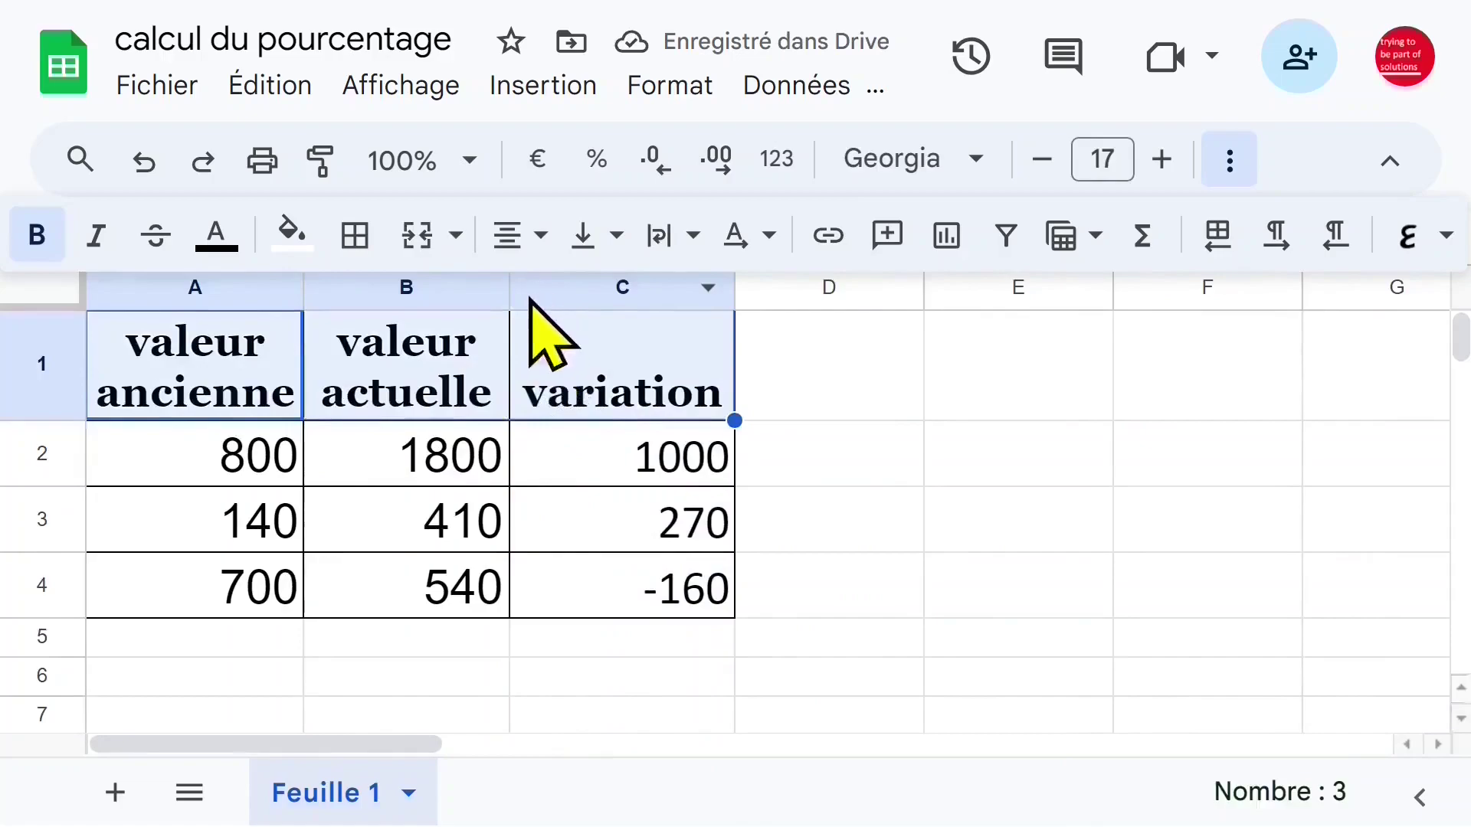
left_click(617, 238)
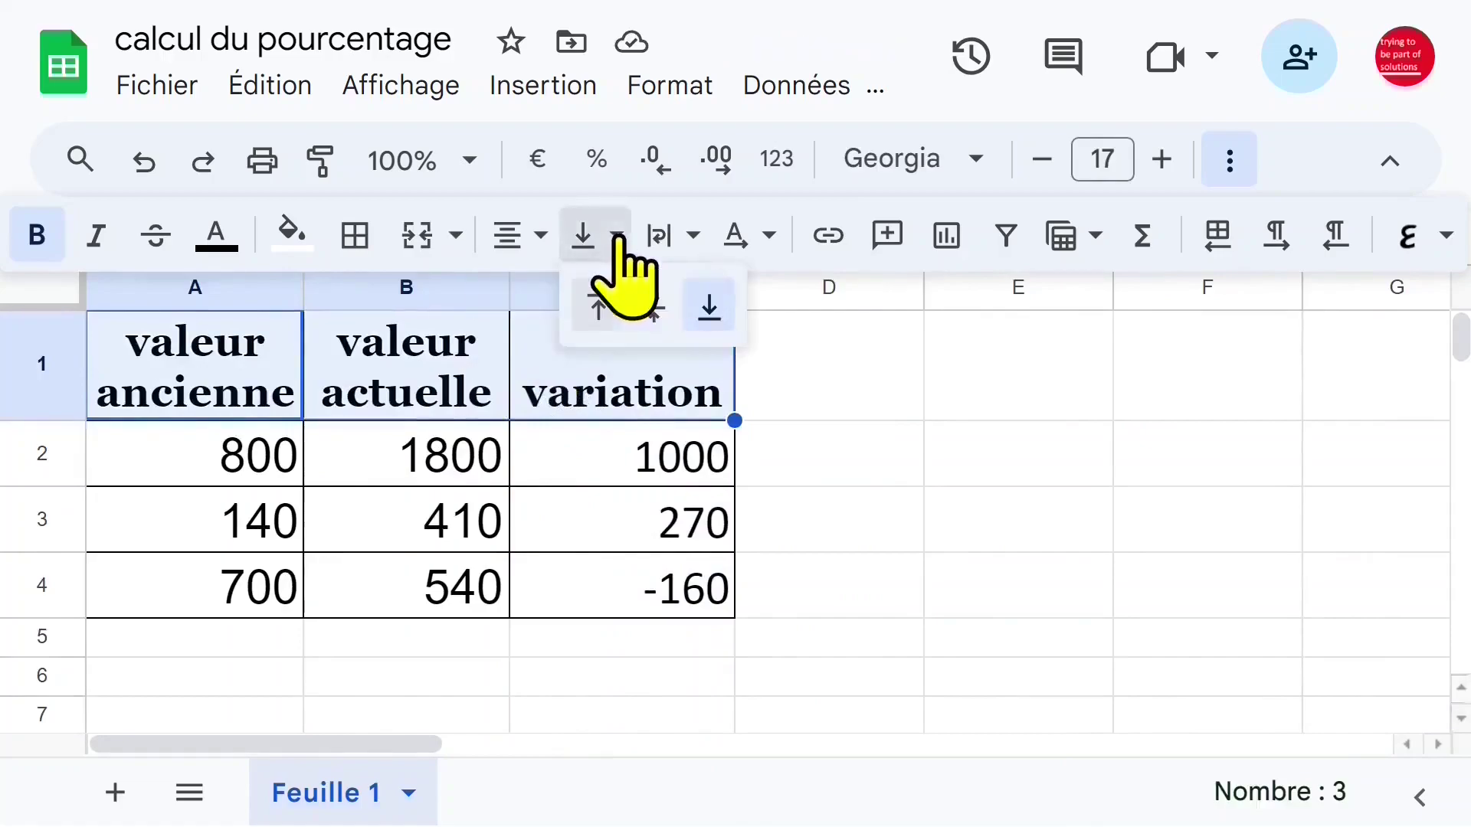
left_click(654, 307)
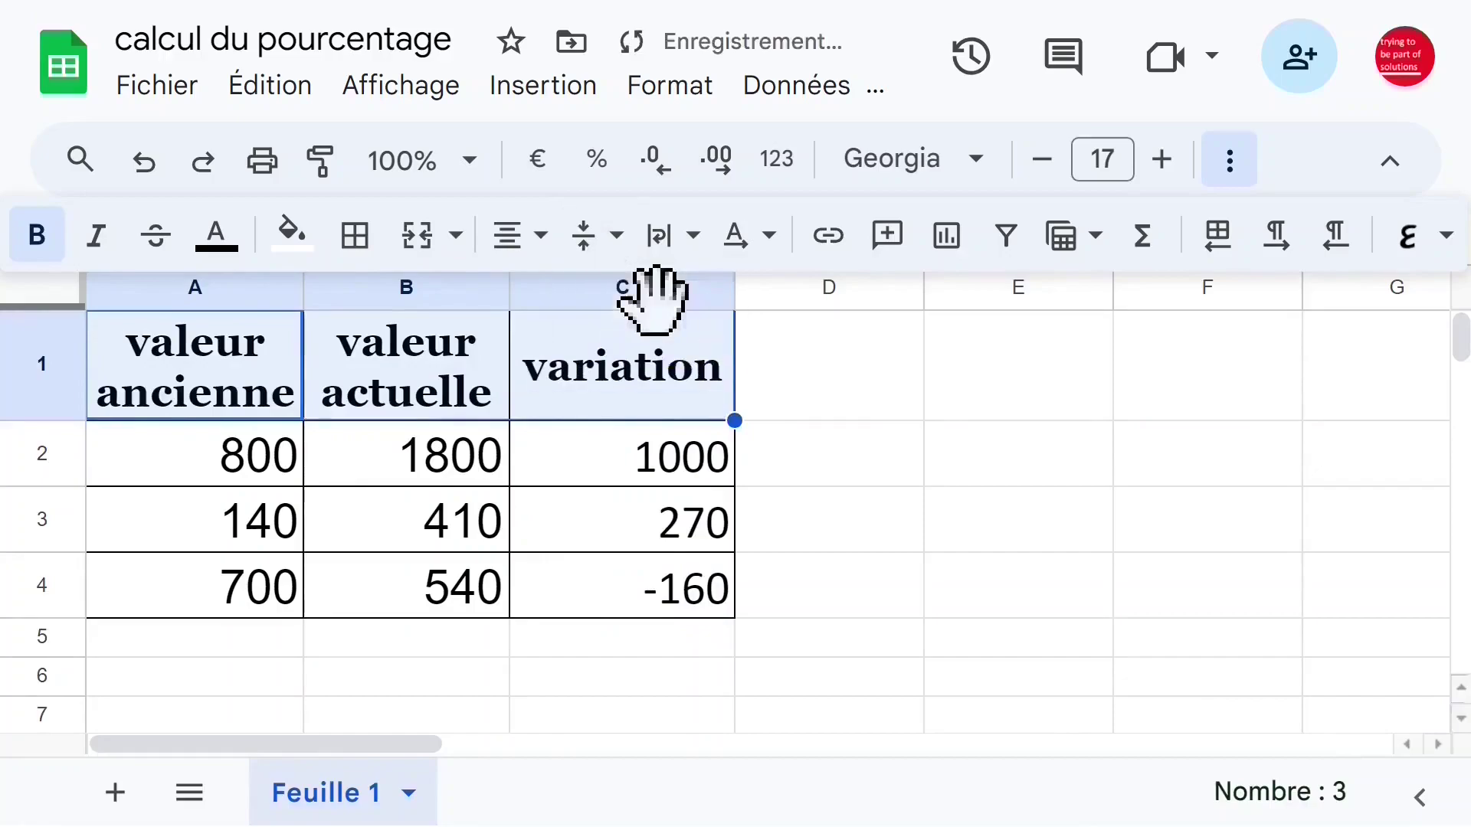
left_click(768, 389)
Step: Examine the variation formulas in column C and the old and current values they use in row 2
left_click(665, 481)
left_click(659, 522)
left_click(637, 460)
left_click(410, 452)
left_click(536, 450)
left_click(402, 448)
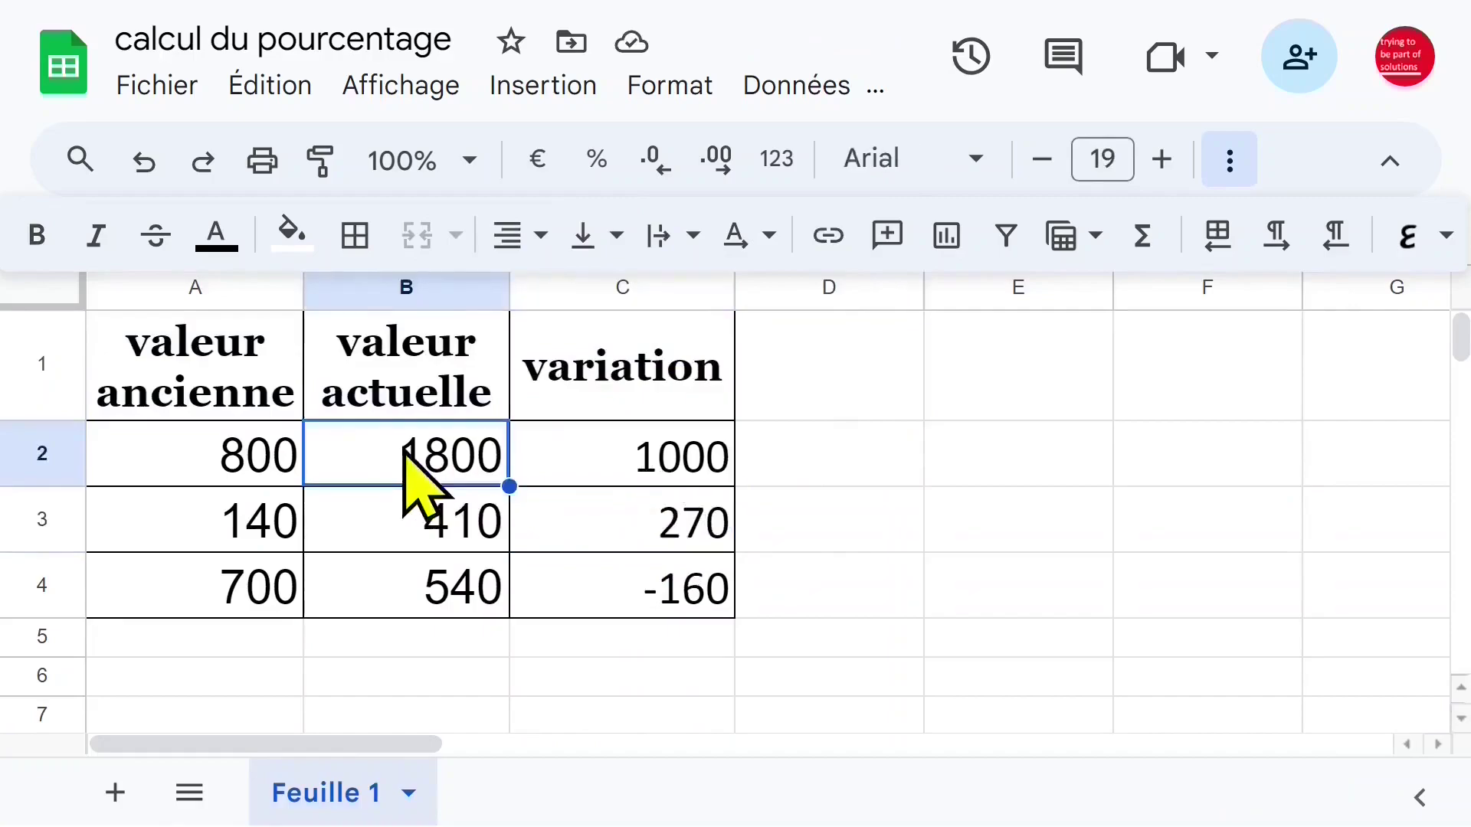
left_click(224, 453)
left_click(629, 456)
Step: Enter the formula =C2/A2 in cell D2 to divide the variation by the old value
left_click(814, 456)
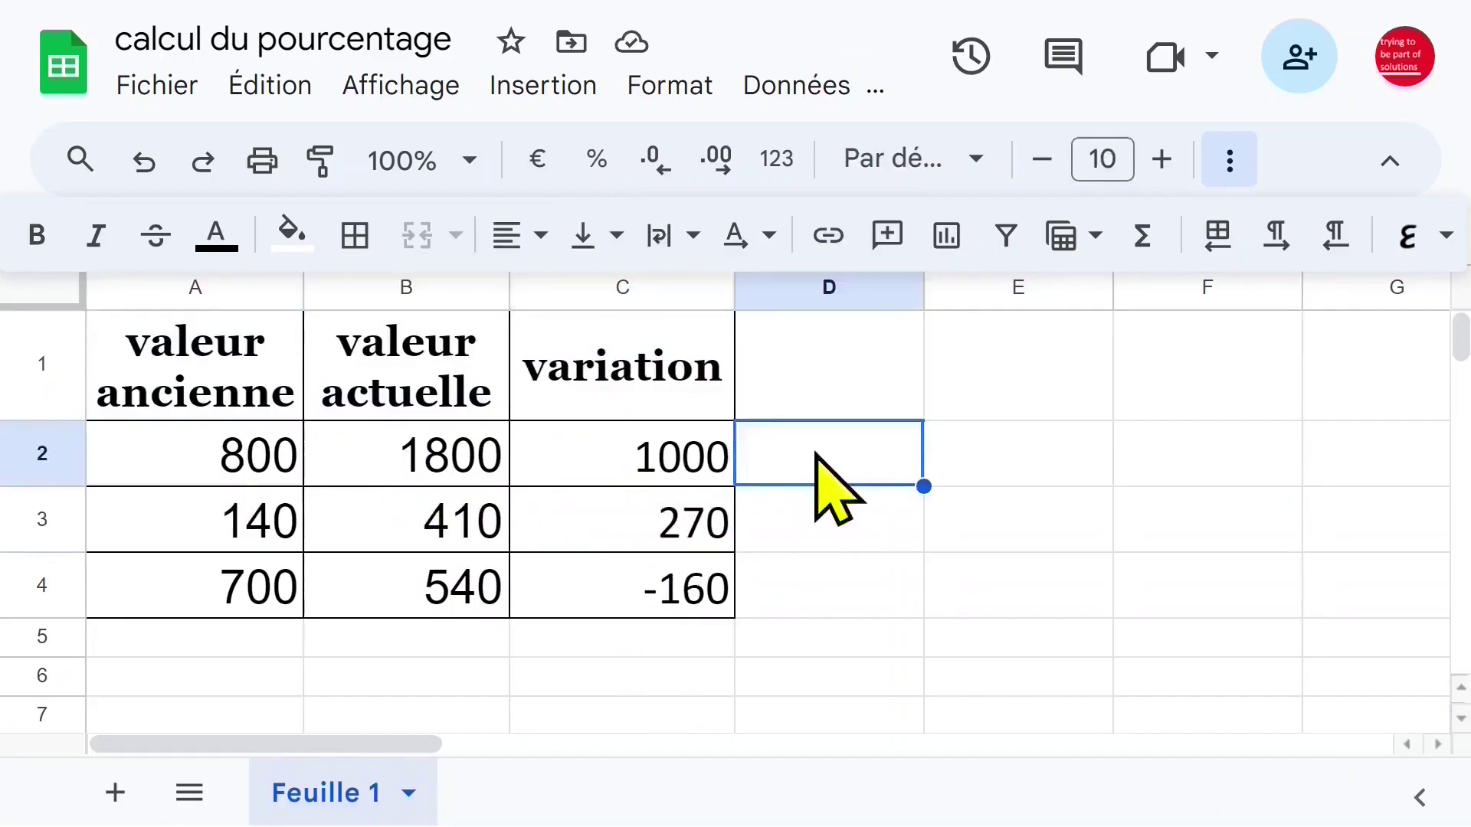
type("=")
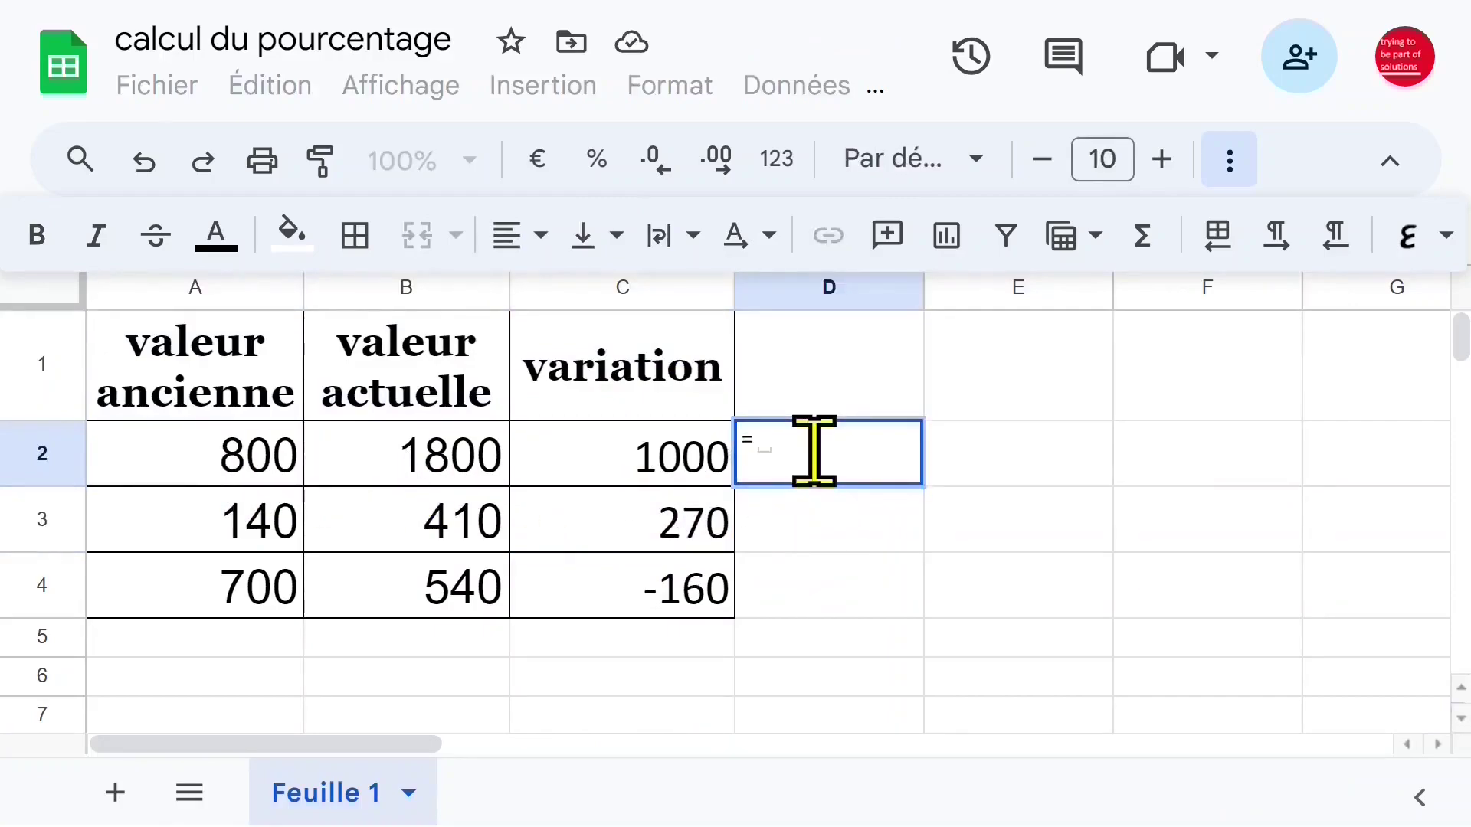
left_click(628, 464)
type("/")
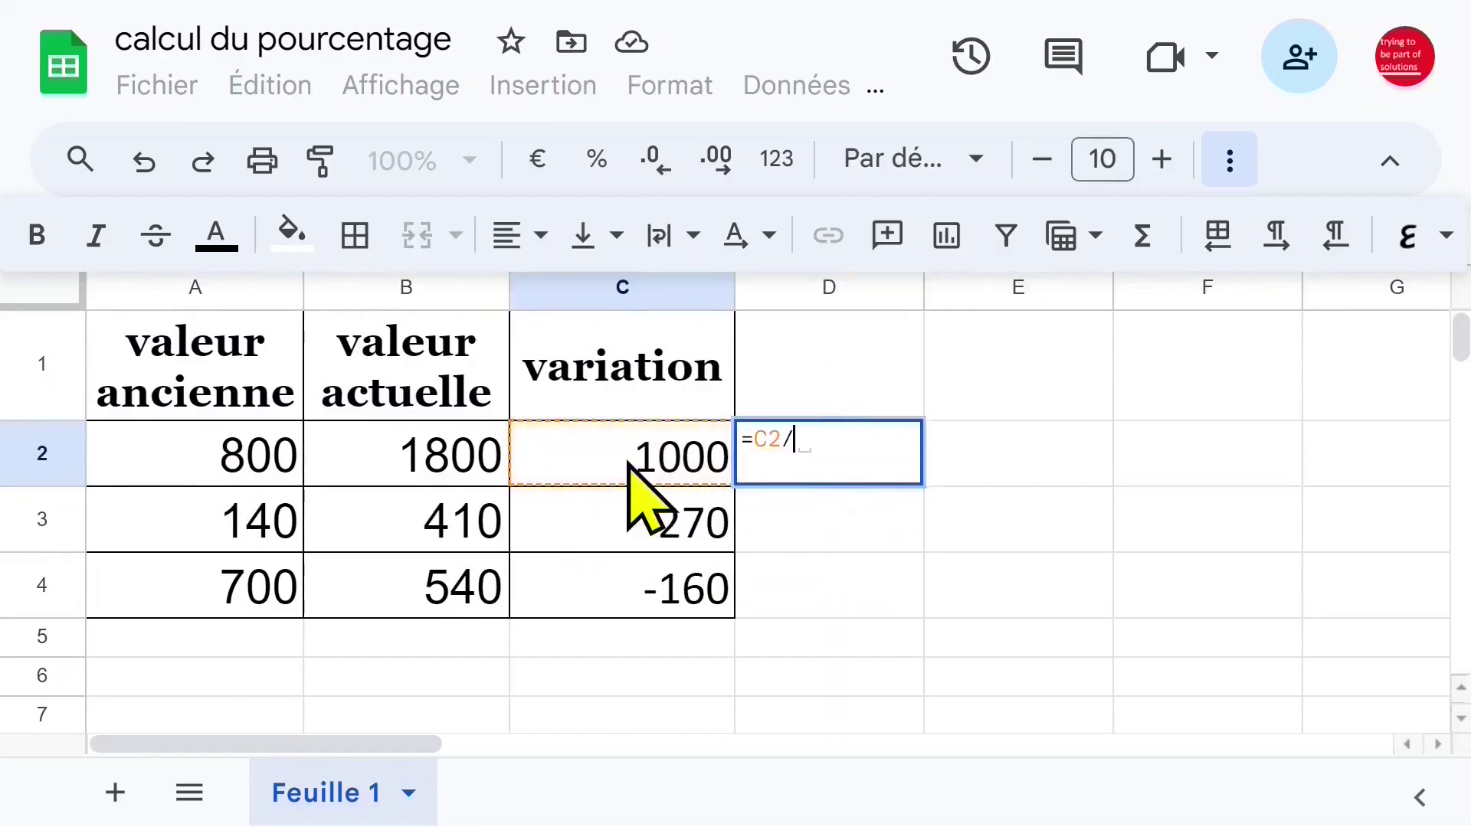
left_click(270, 458)
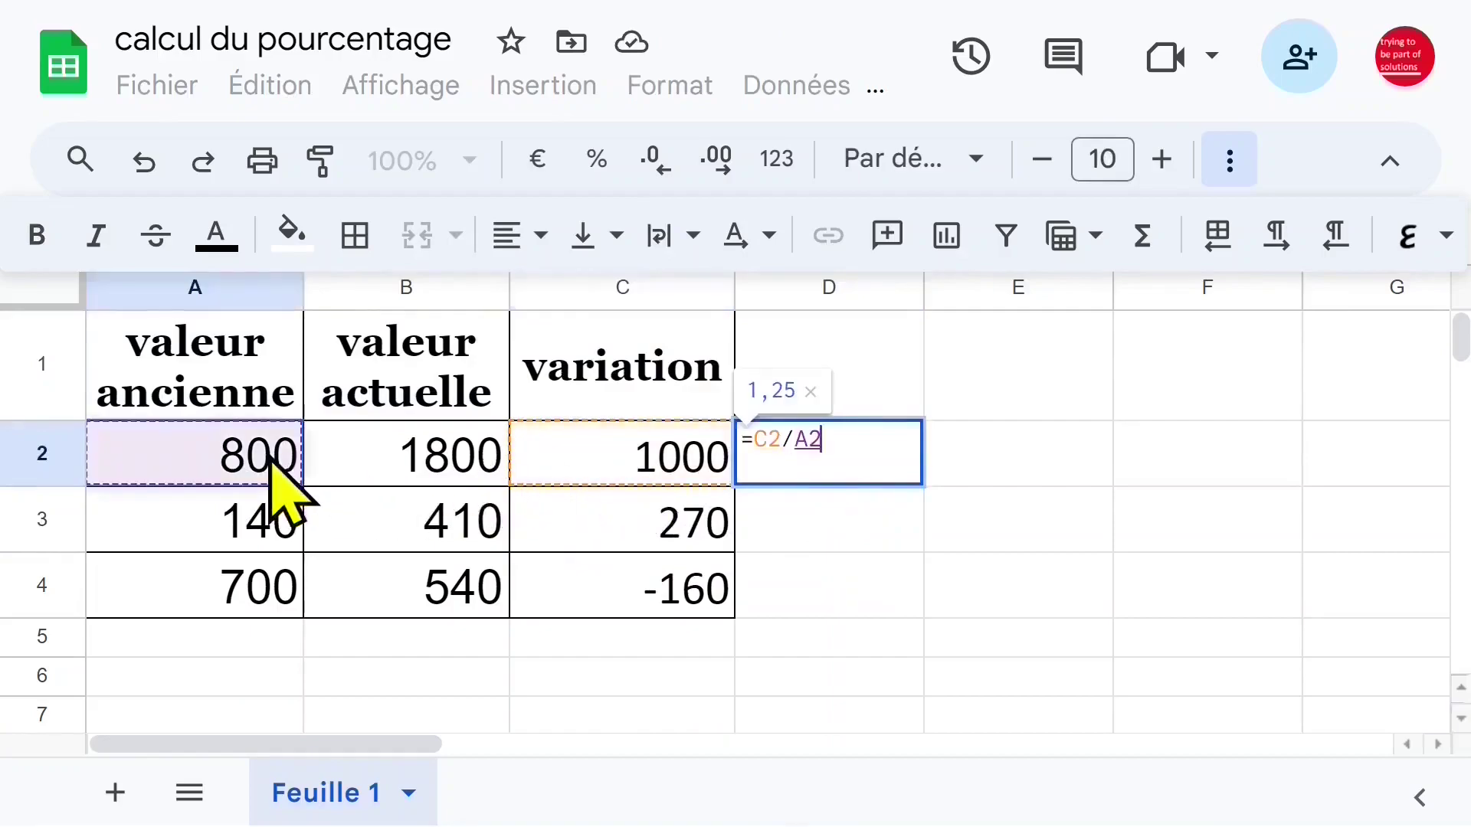
key("Return")
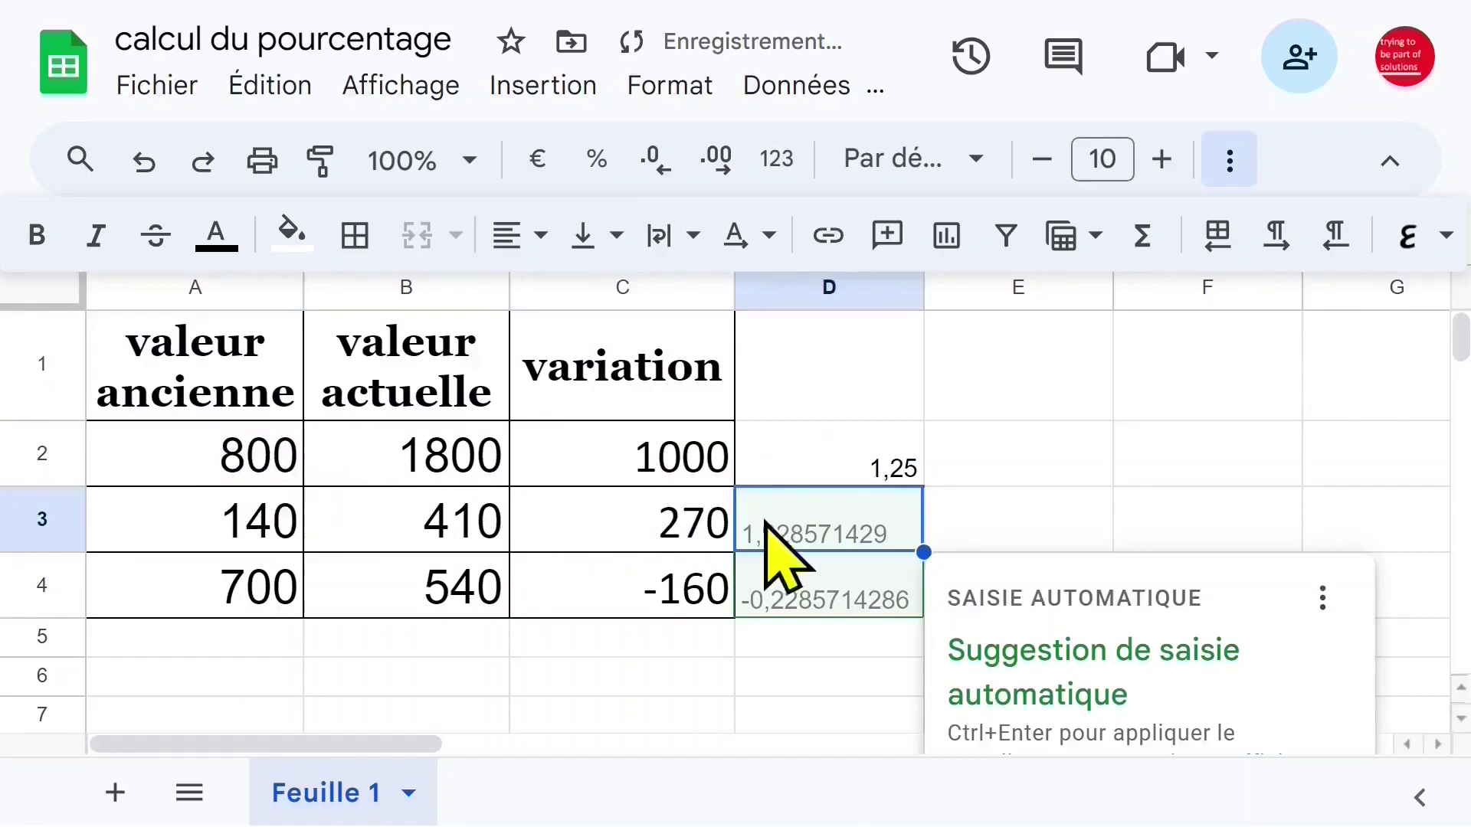
Step: Accept the autofill suggestion to extend the division formula to cells D3 and D4
scroll(1264, 690, "down", 2)
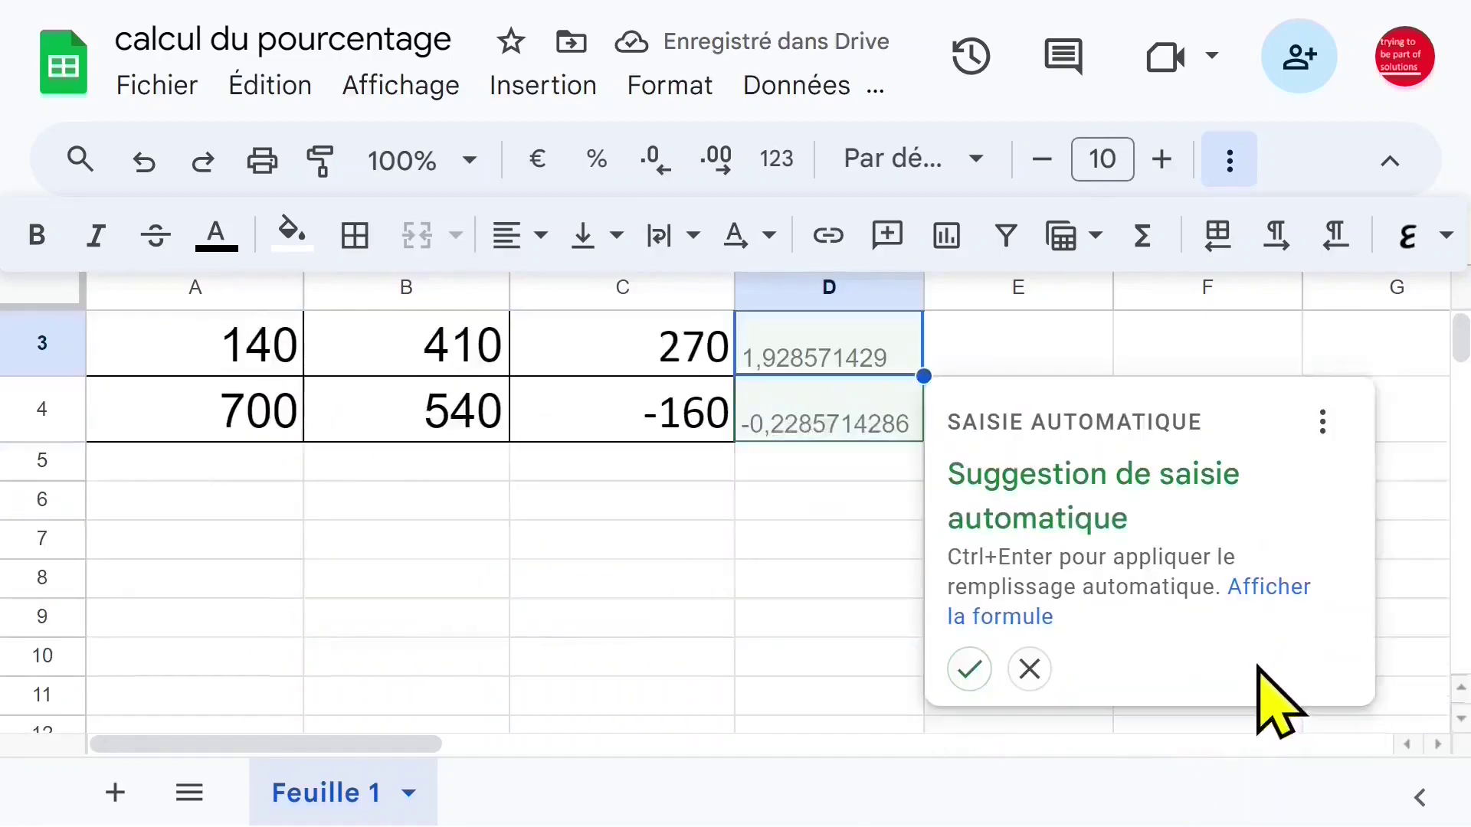
left_click(969, 670)
scroll(1002, 699, "up", 1)
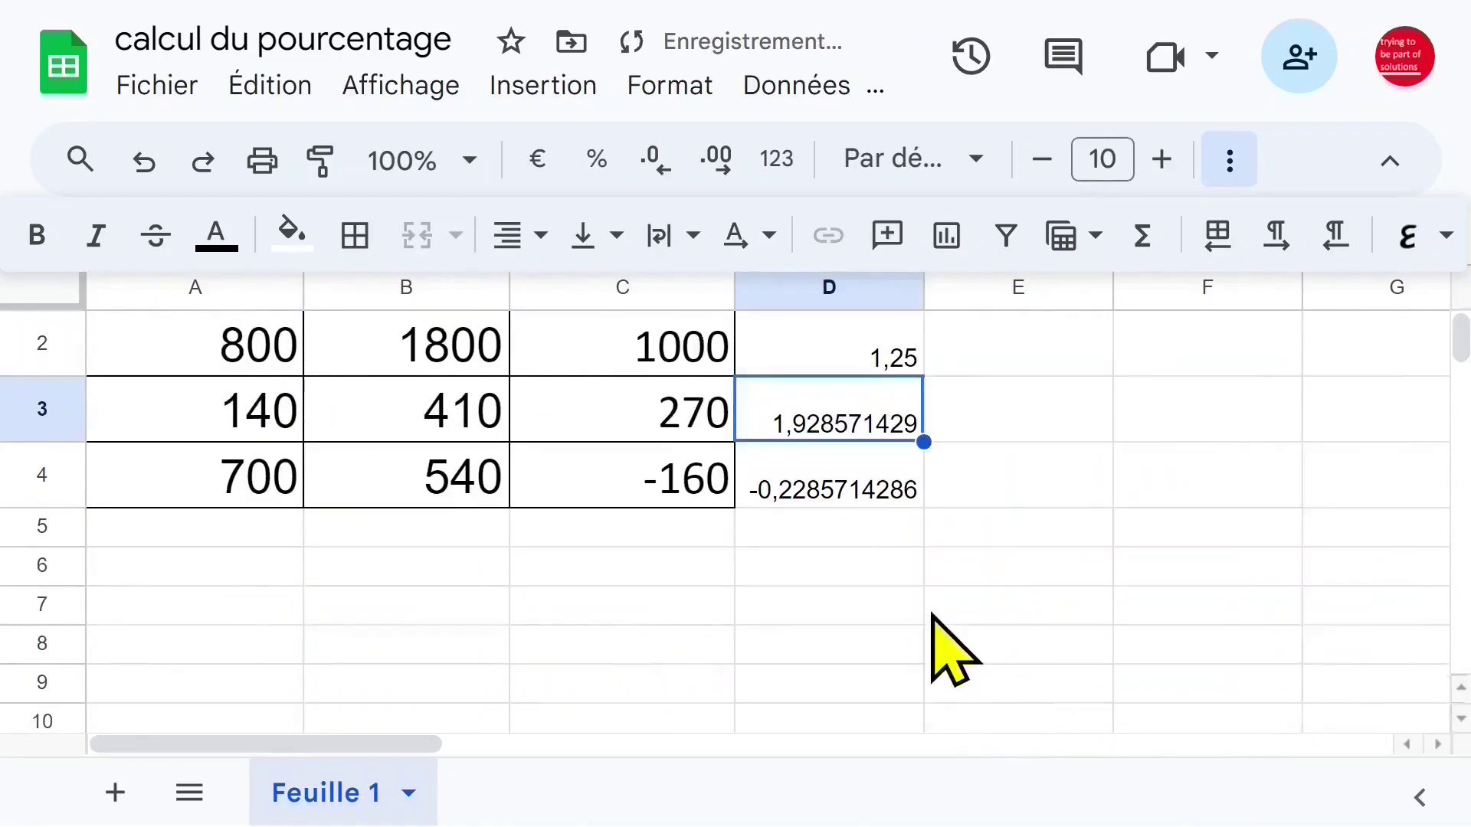
scroll(946, 636, "up", 1)
Step: Format cells D2:D4 as percentages and enter the header "variation en %" in D1
left_click_drag(827, 459, 818, 601)
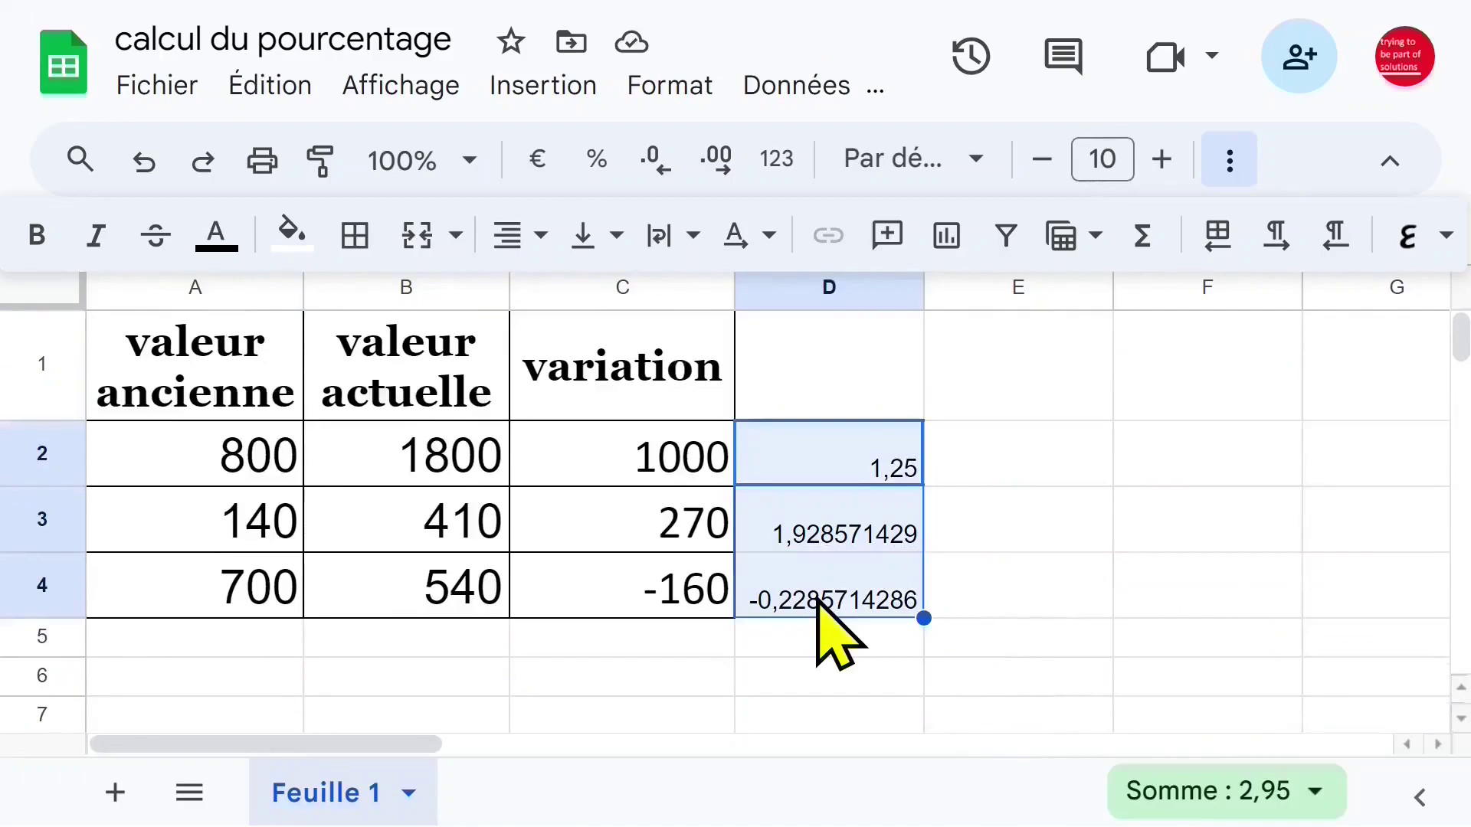
left_click(597, 159)
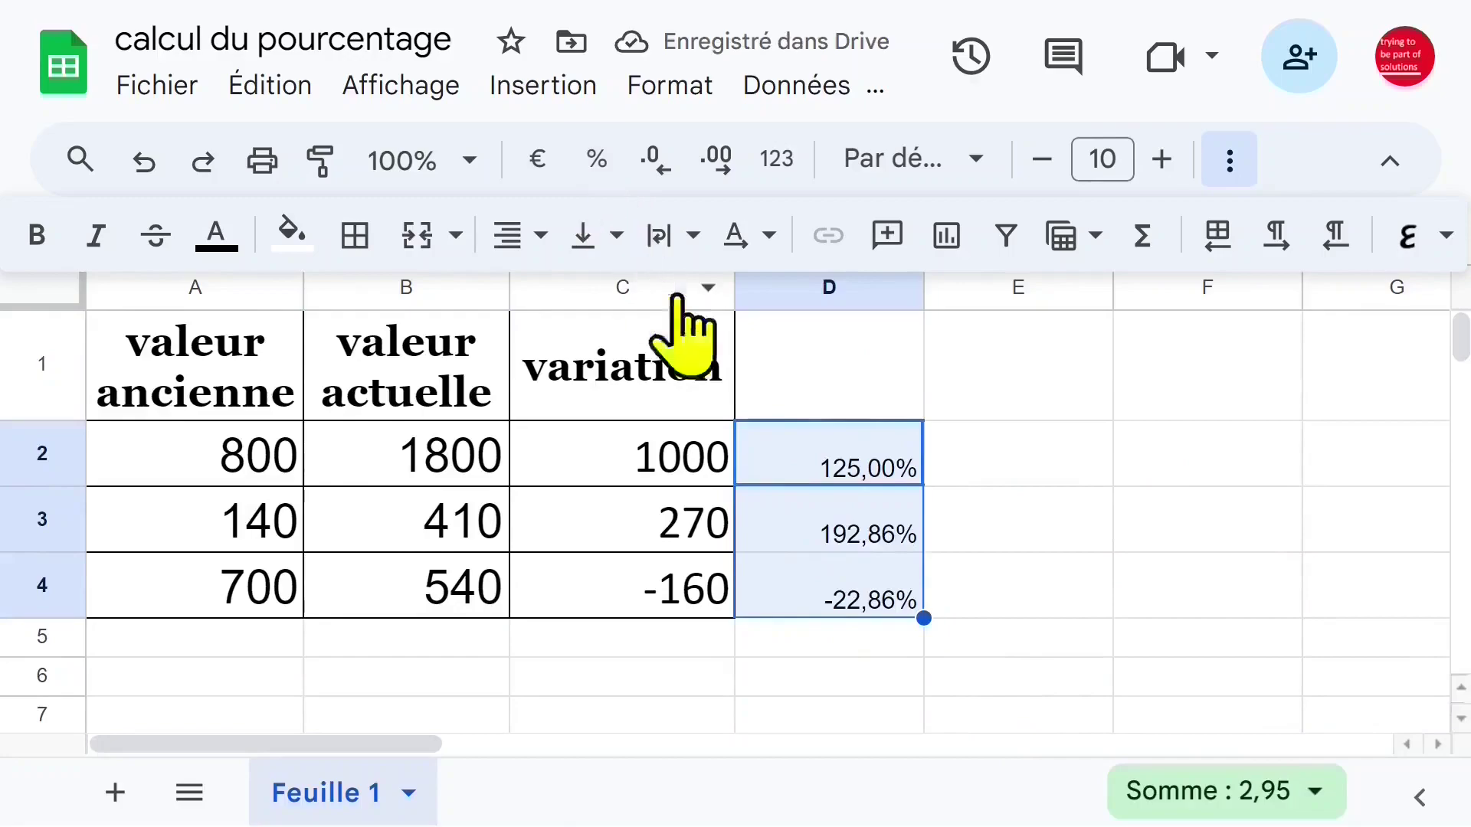
left_click(866, 407)
type("variation en %")
left_click(725, 375)
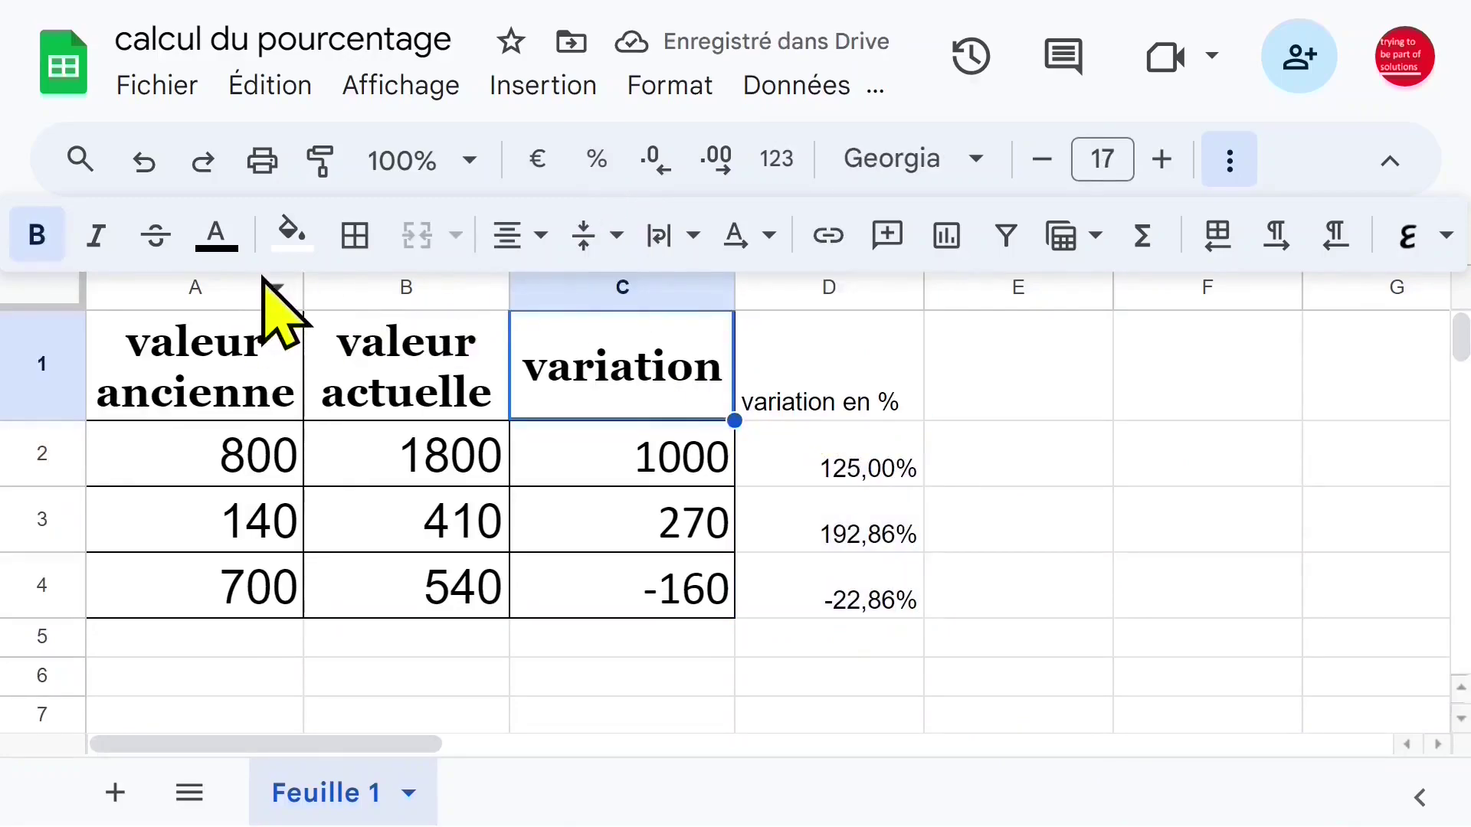
left_click(291, 233)
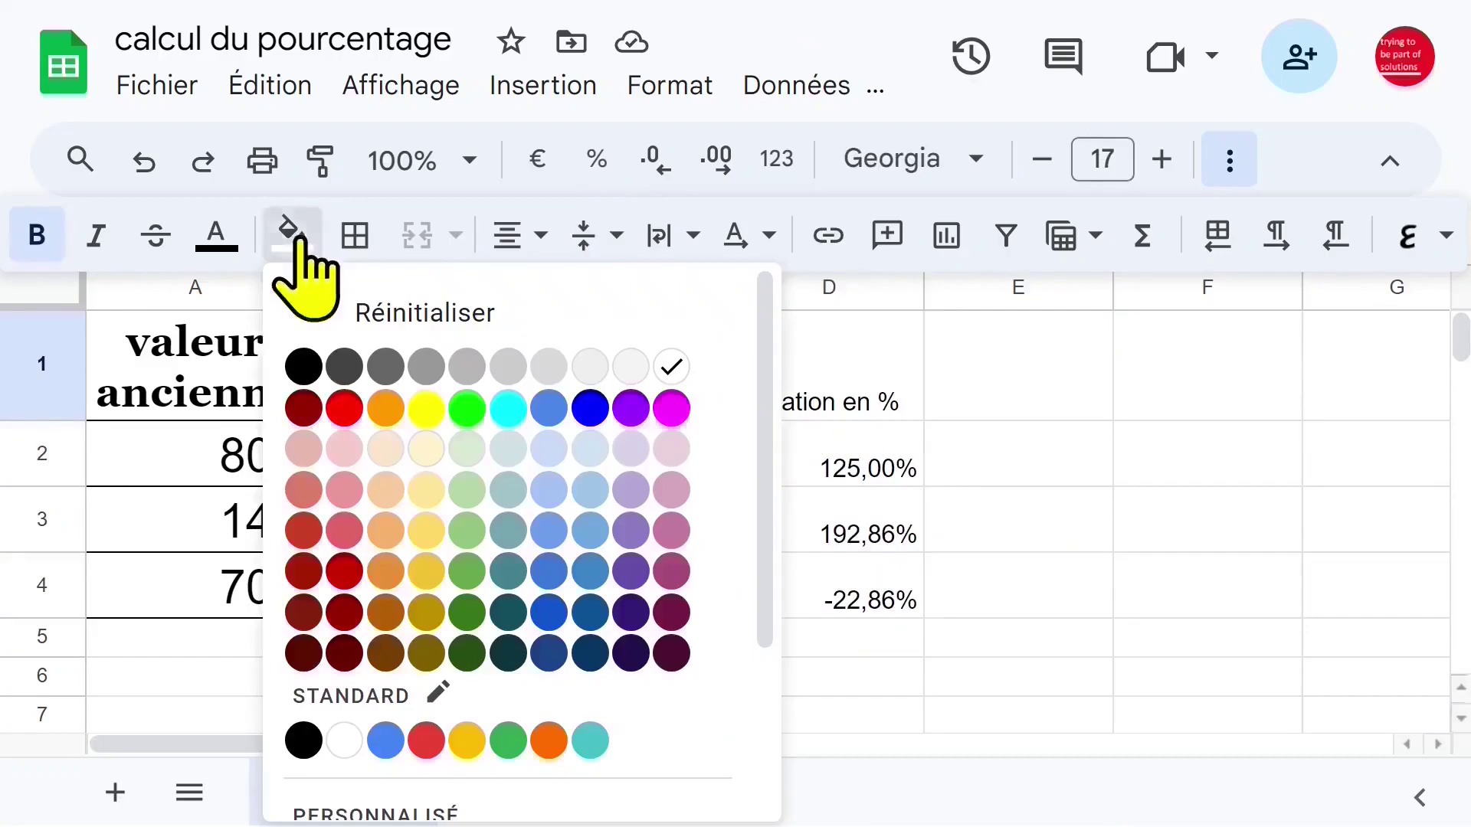
left_click(201, 370)
left_click(604, 374)
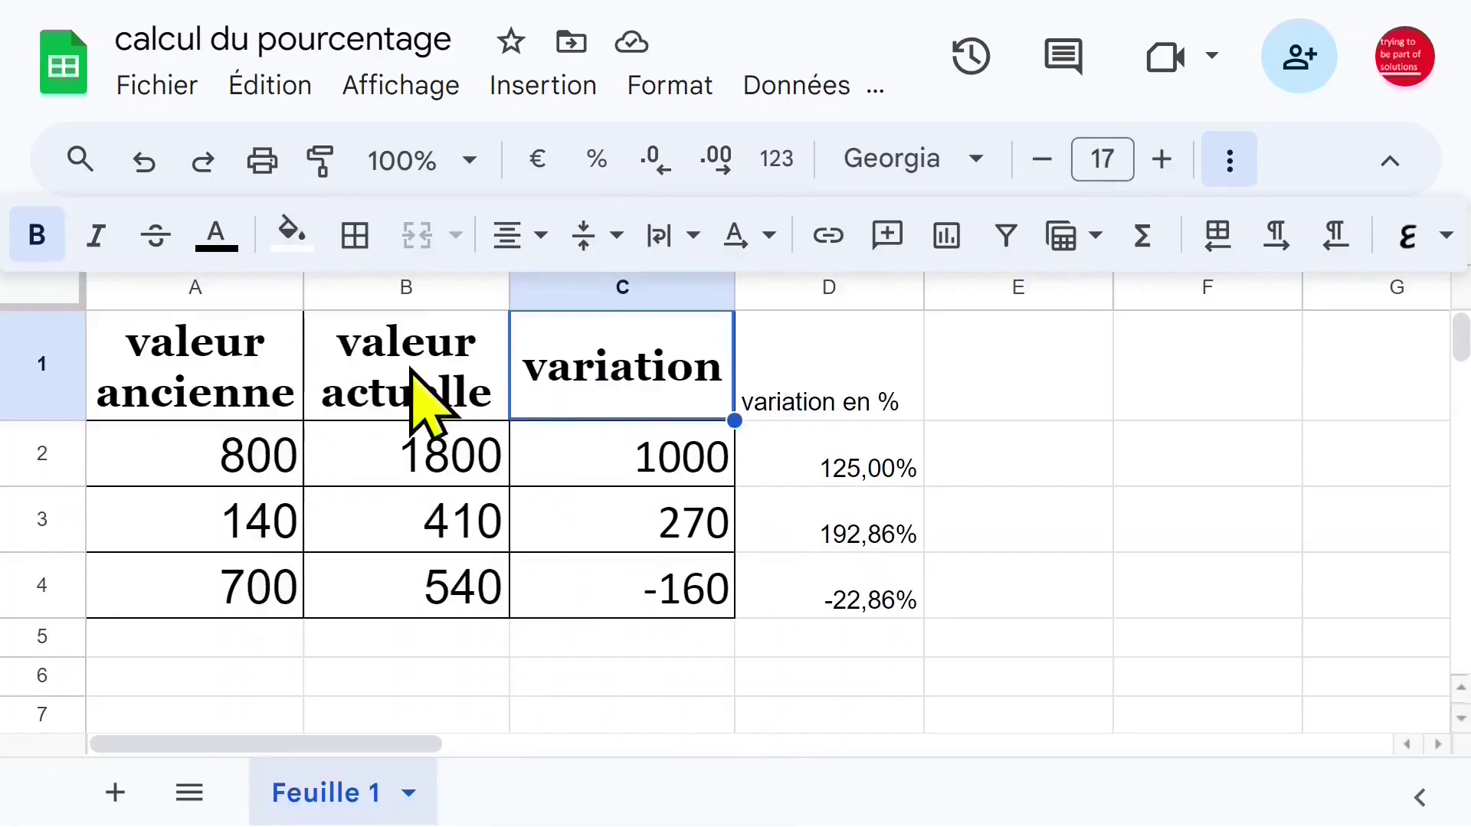
Step: Copy the header formatting from B1 to D1 and widen column D so the word "variation" fits on one line
left_click(411, 367)
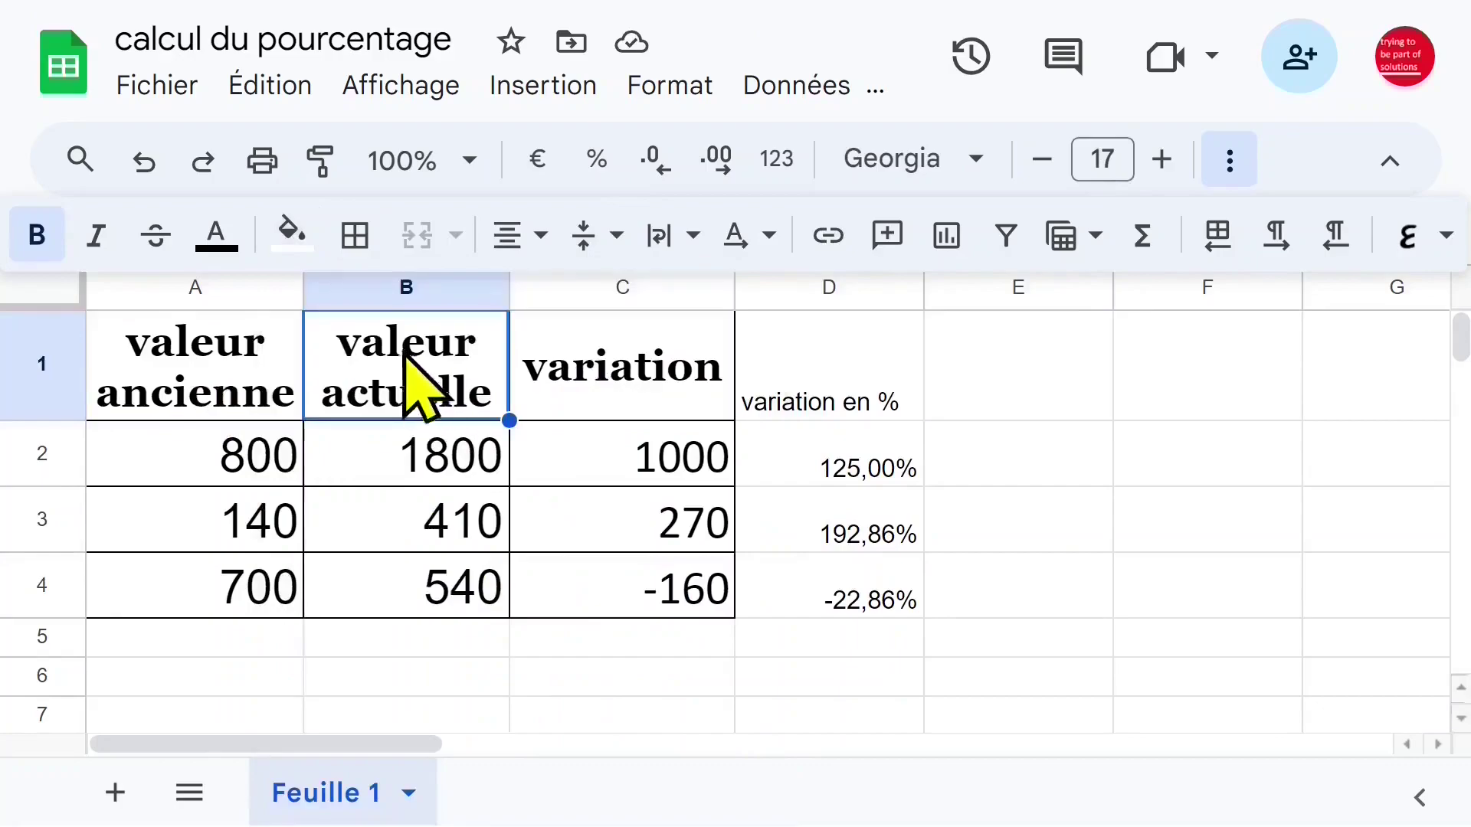
left_click(320, 161)
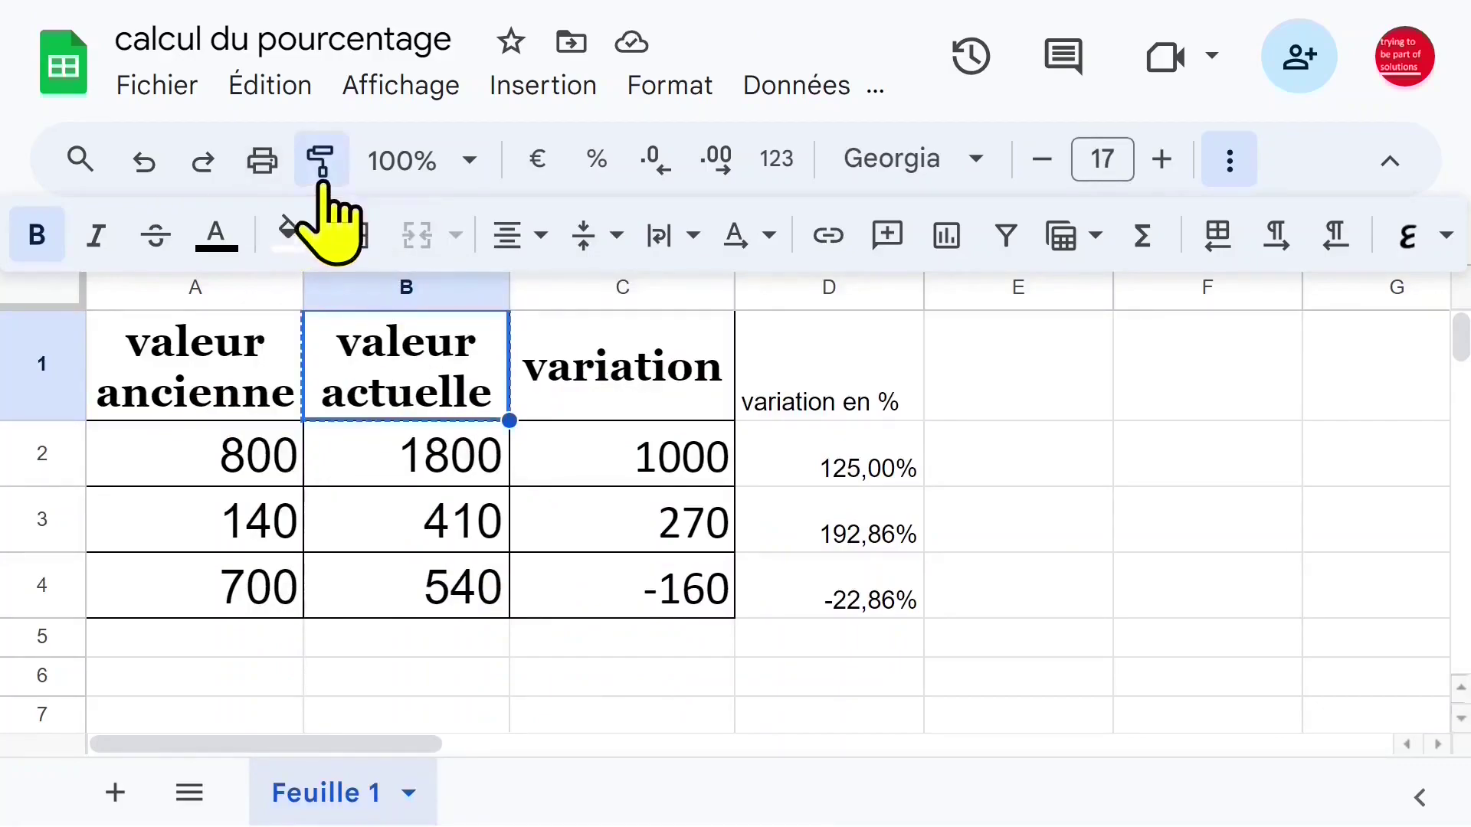
left_click(824, 395)
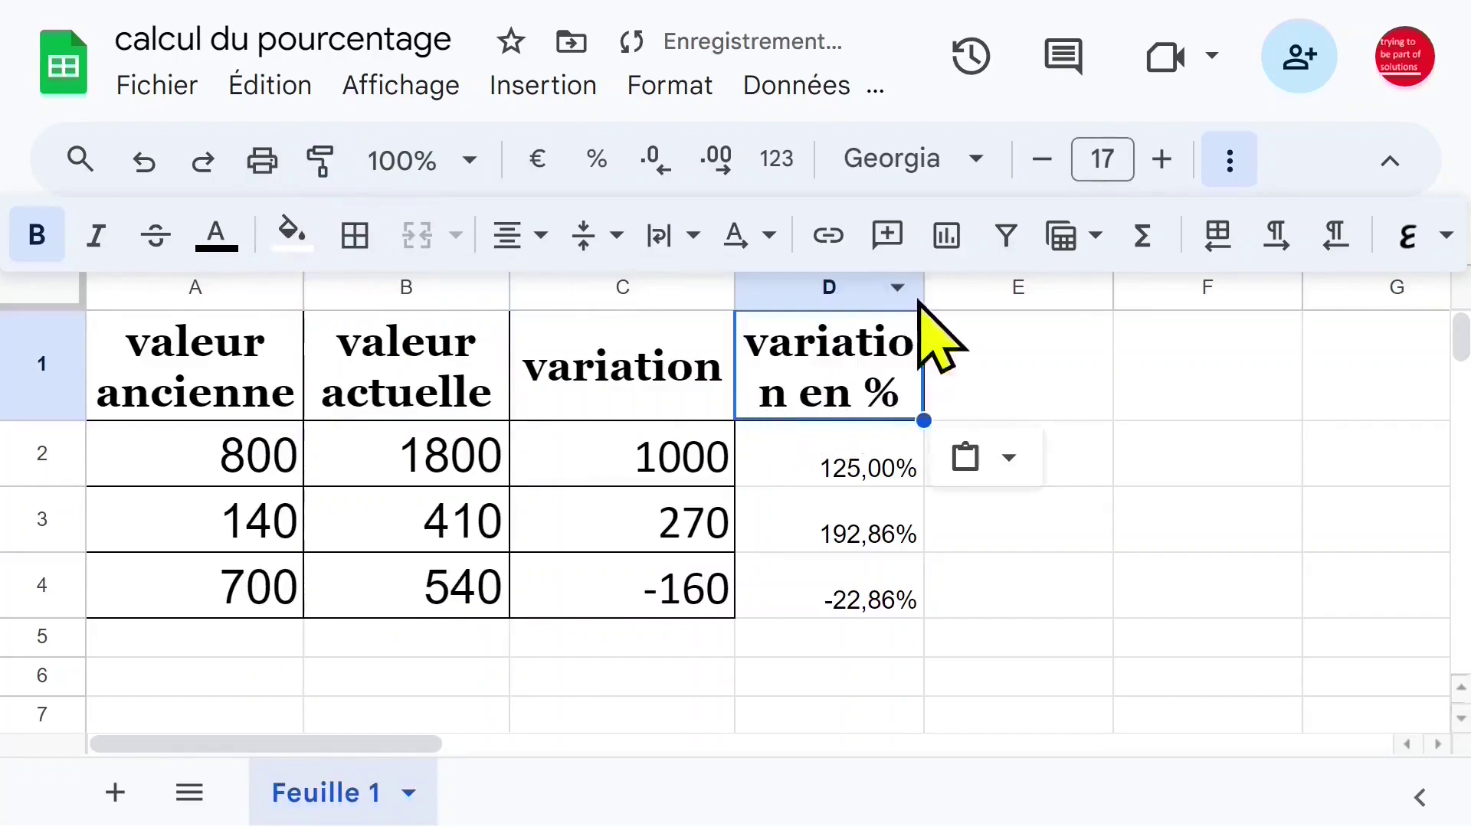
left_click_drag(925, 295, 965, 295)
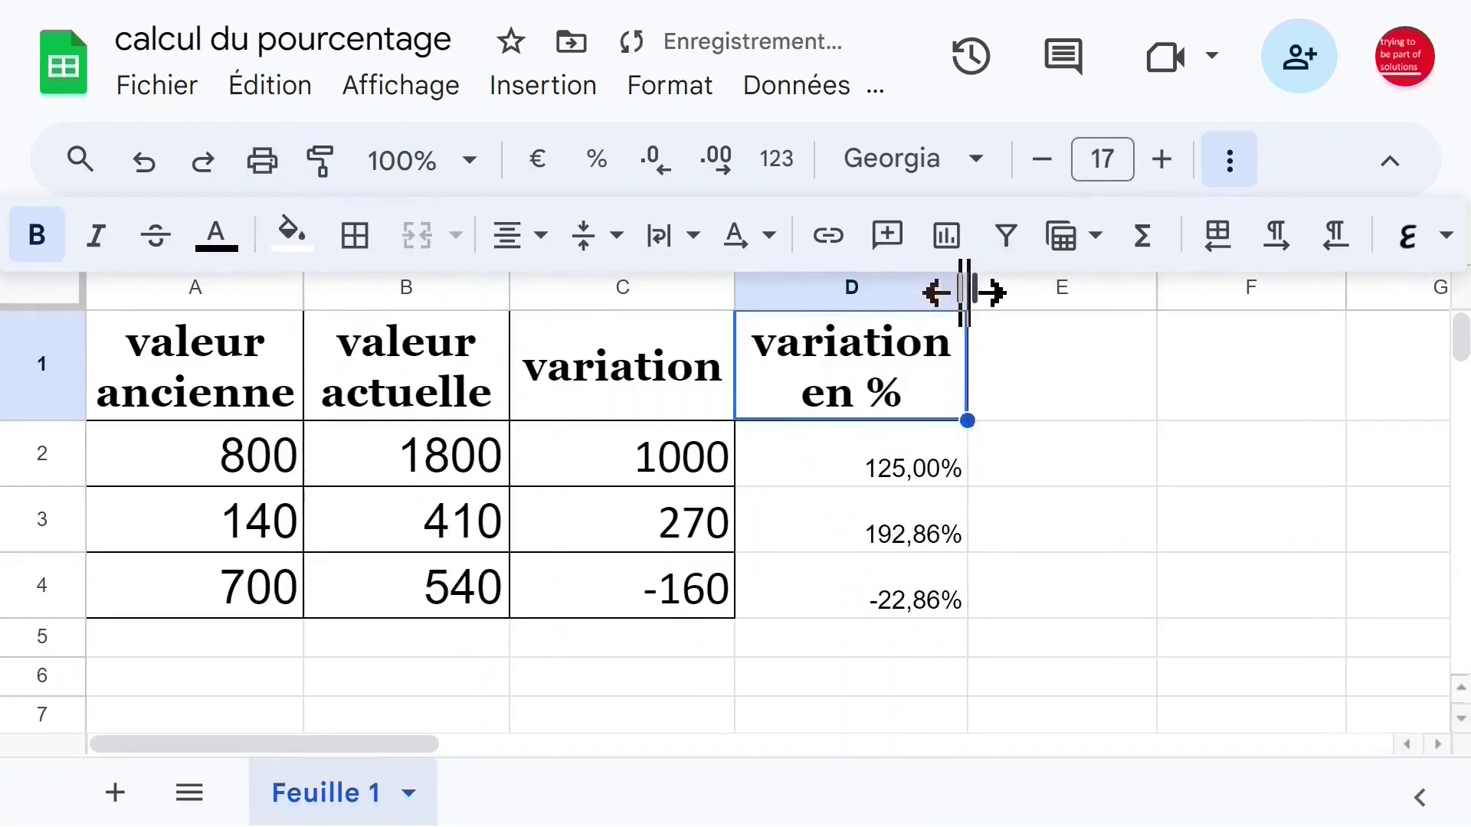
Step: Set the current value in cell B2 to 1600
left_click(876, 483)
left_click(877, 532)
left_click(437, 483)
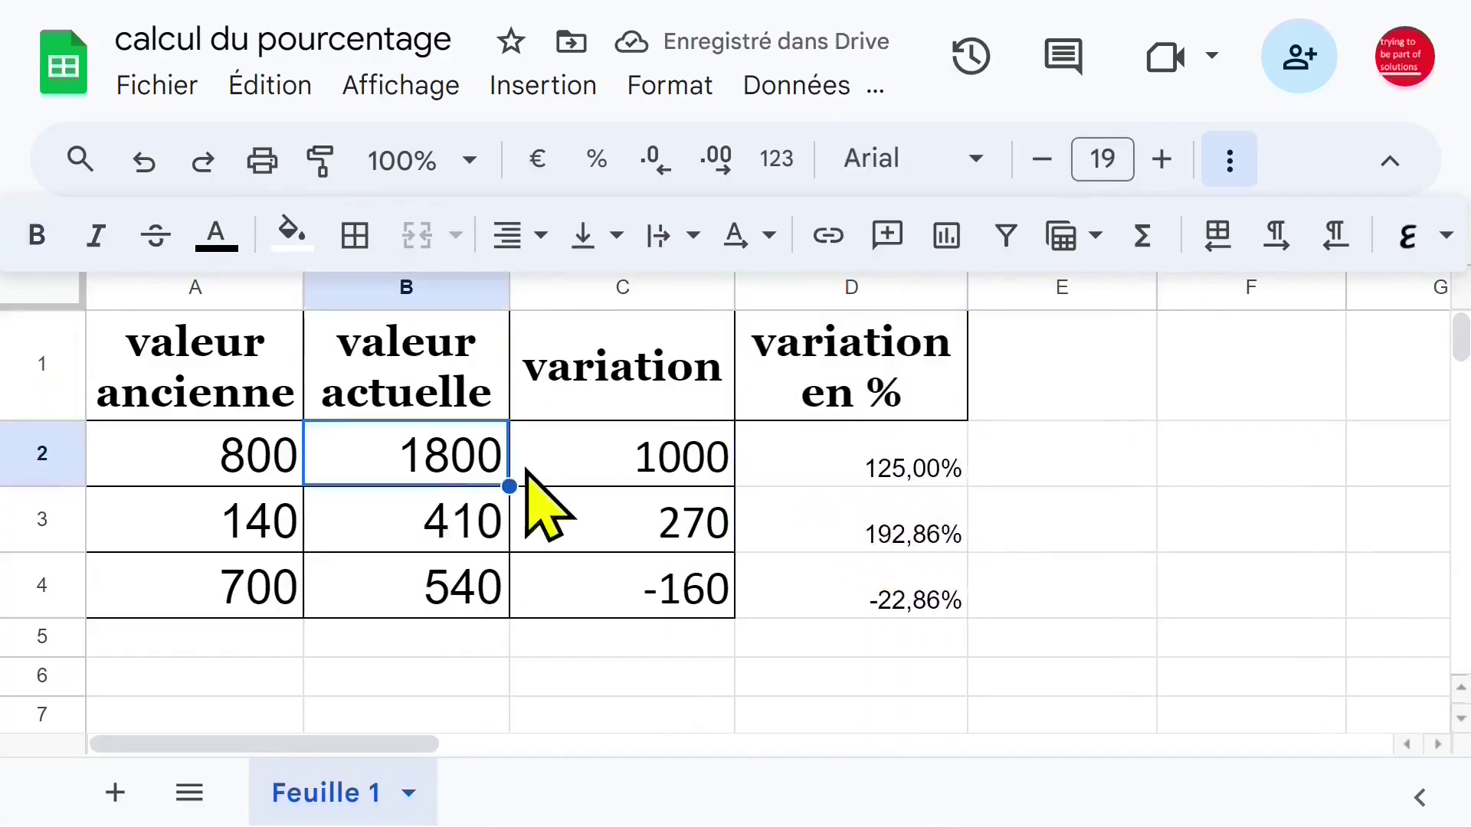
left_click(219, 468)
left_click(406, 469)
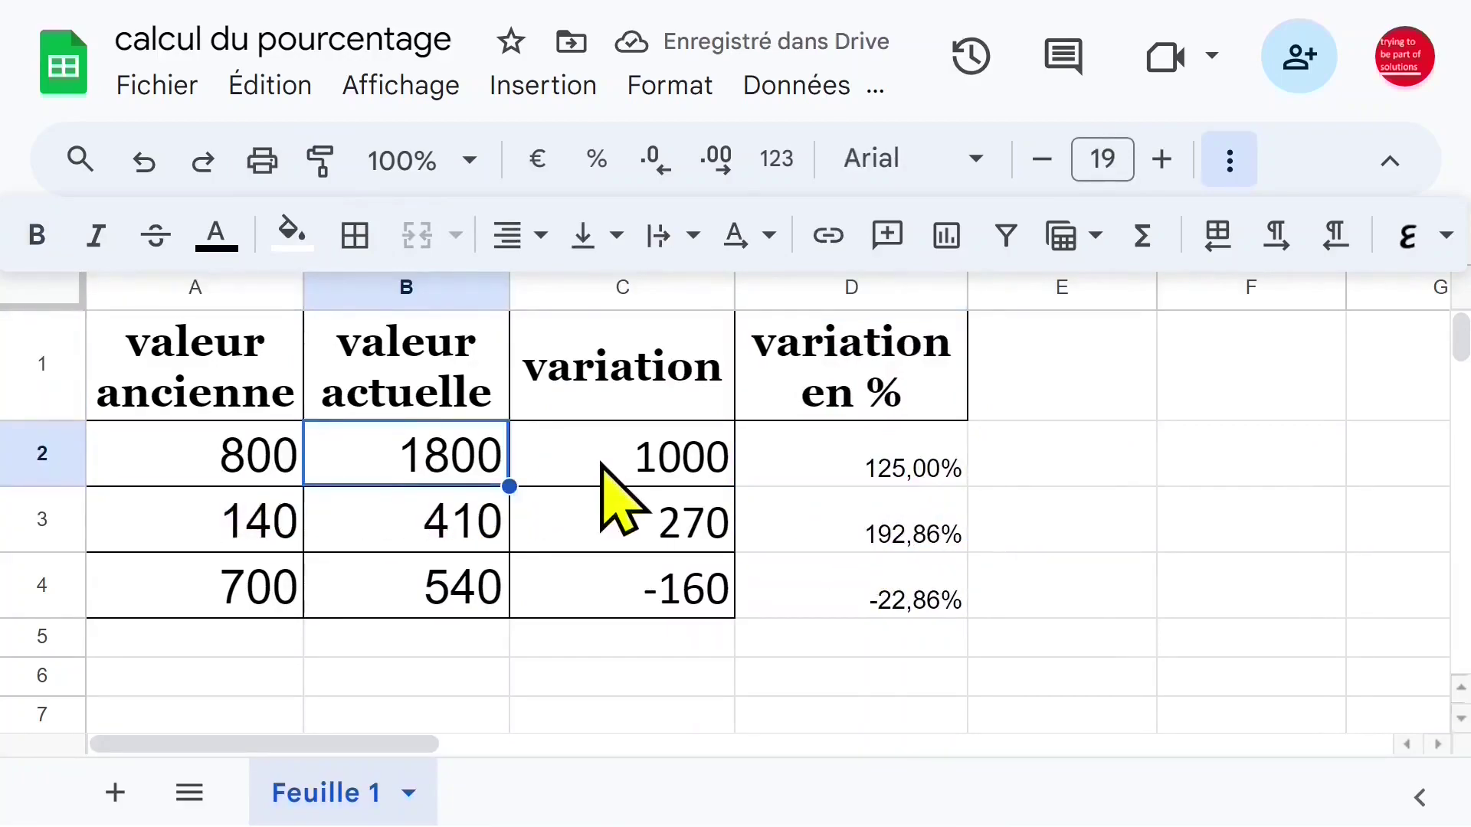
type("16")
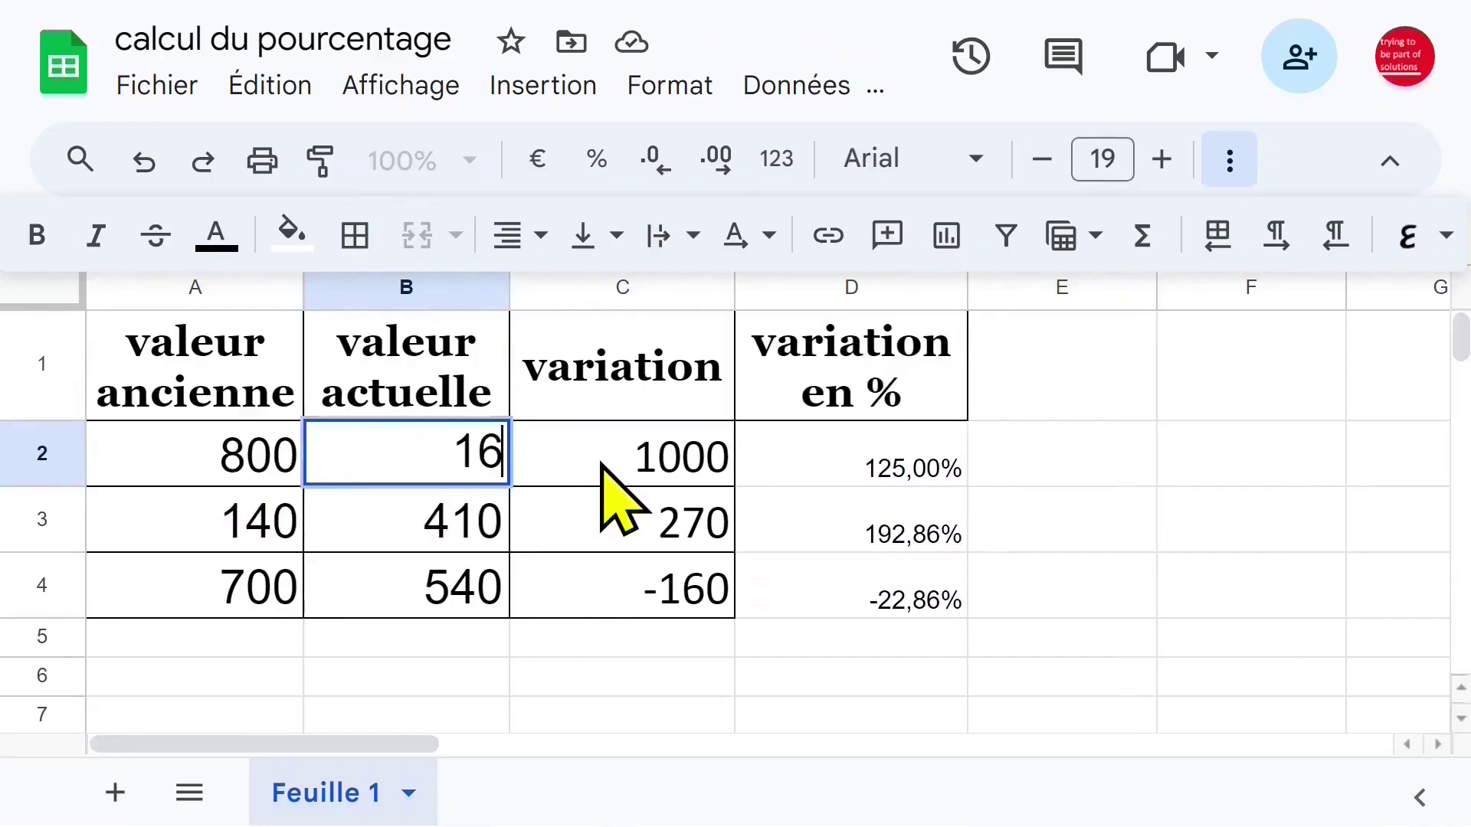
type("00")
key("Return")
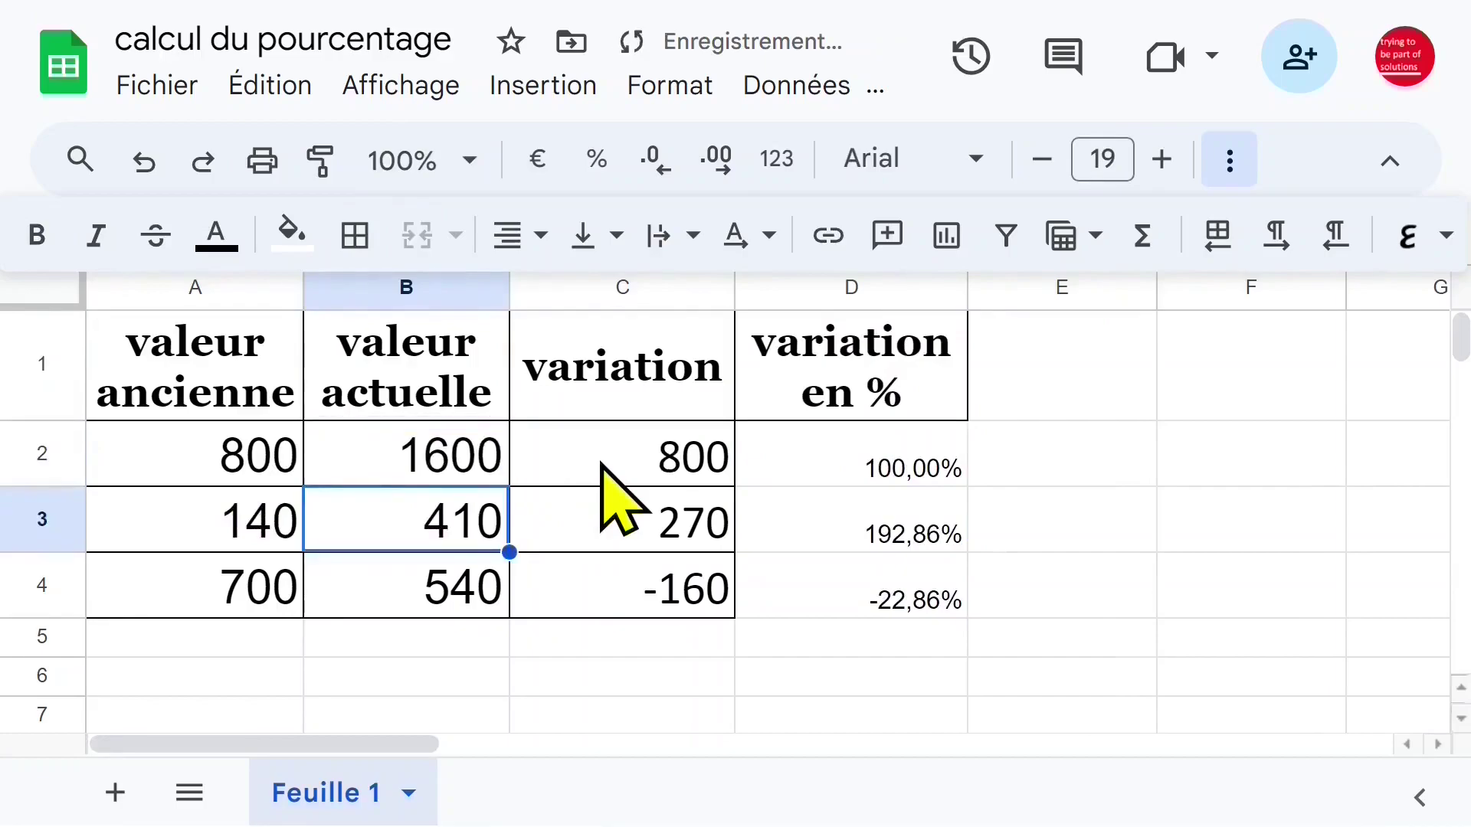
Step: Examine the percentage variations in column D against the old values, current values and variations in rows 2 to 4
left_click(839, 471)
left_click(285, 528)
left_click(330, 528)
left_click(644, 532)
left_click(295, 586)
left_click(536, 590)
left_click(908, 601)
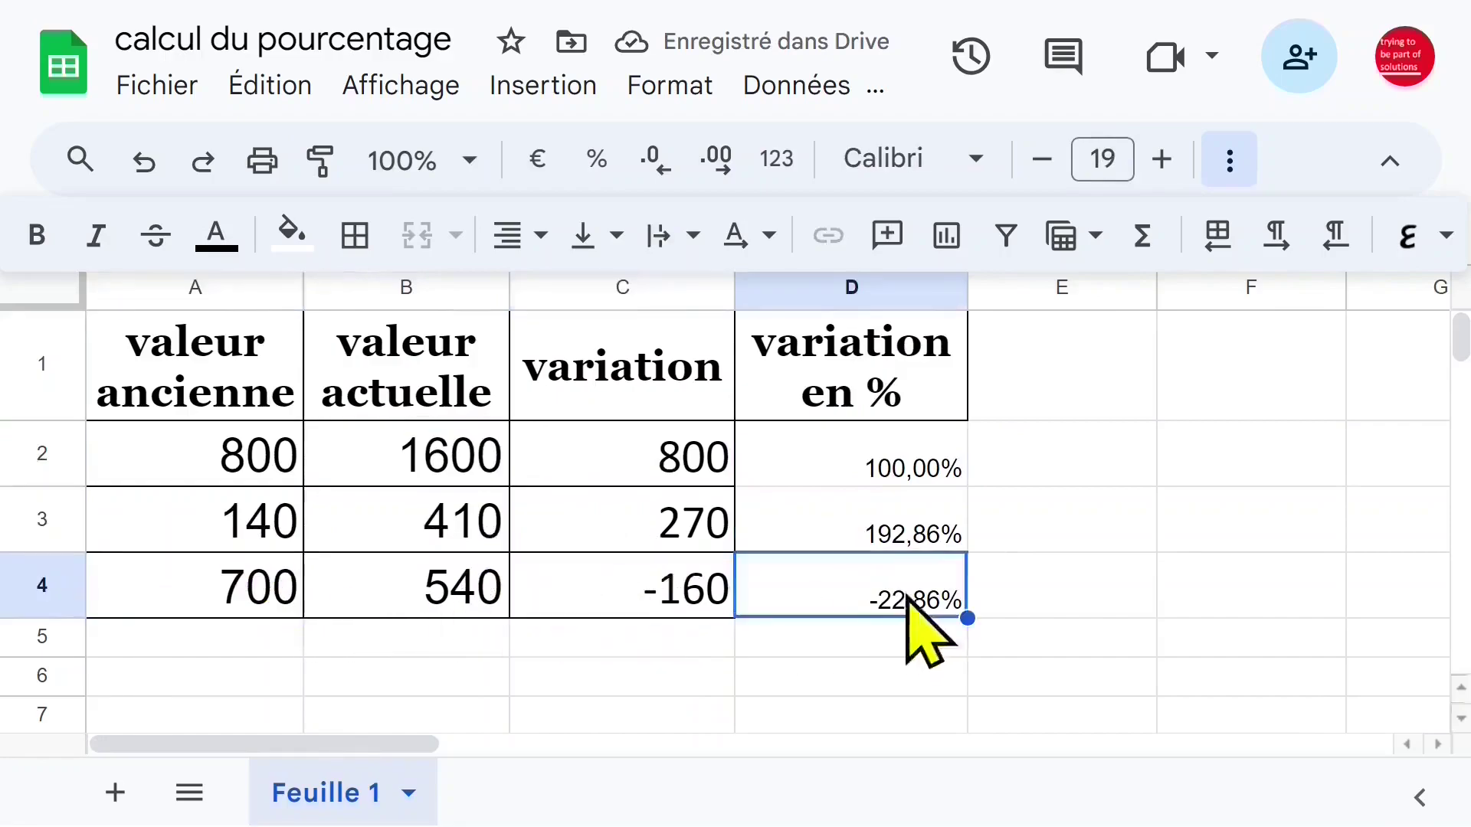
left_click(879, 474)
left_click(881, 586)
left_click(888, 460)
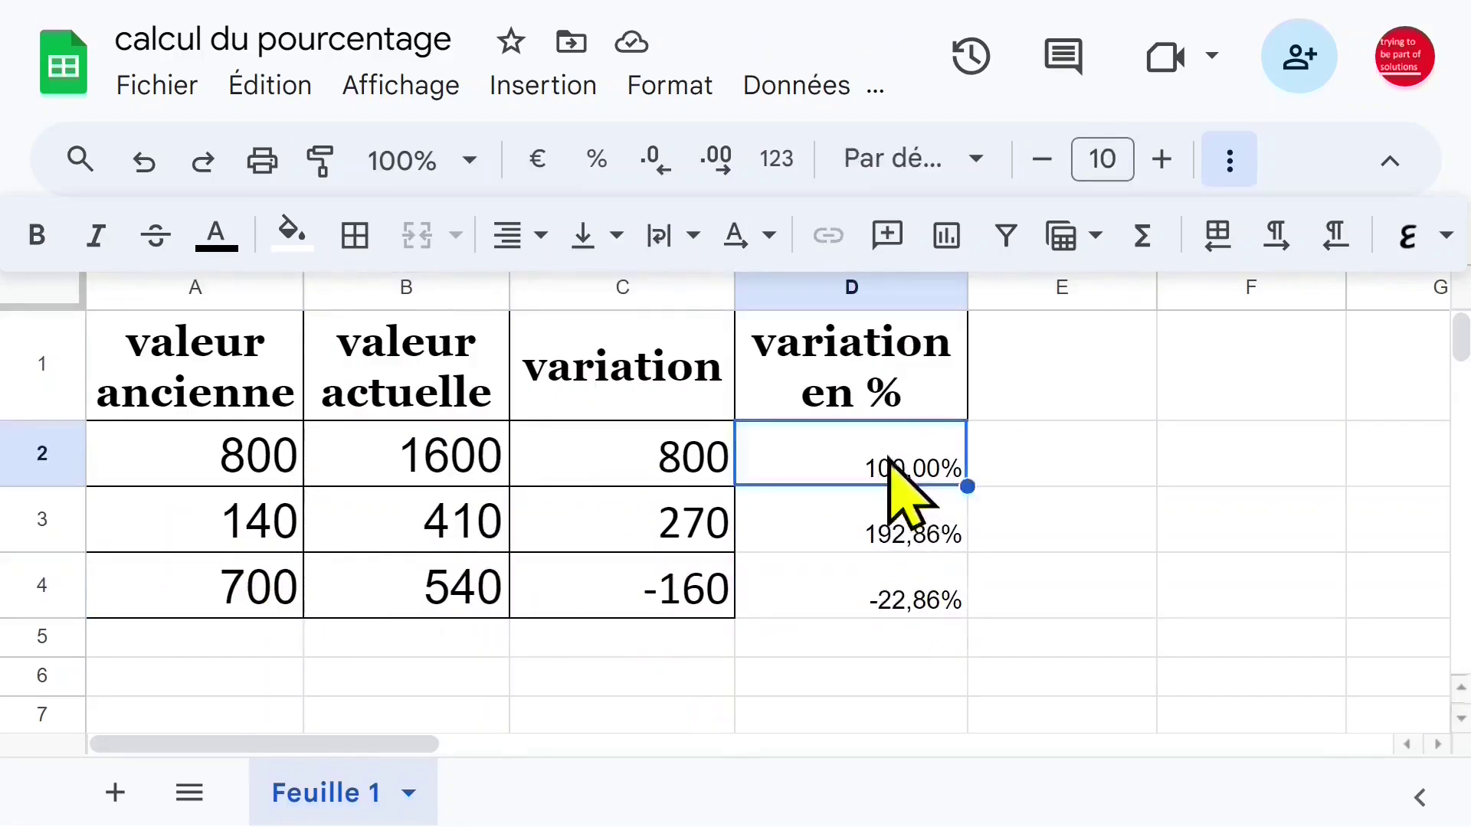
Step: Enter =FORMULATEXT(D2) in cell E2 to show the formula used in D2 as text
left_click(1111, 475)
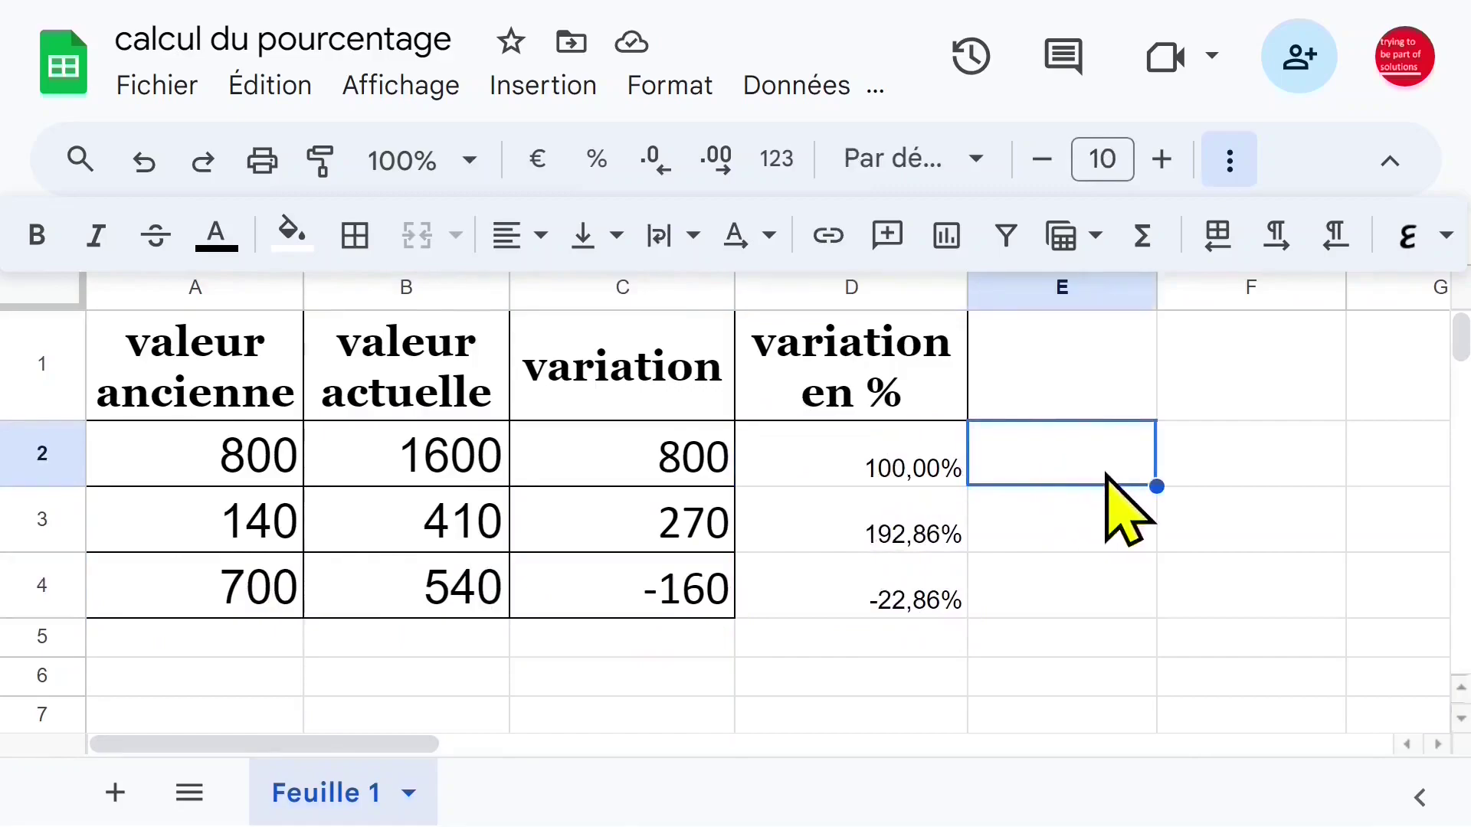
type("=form")
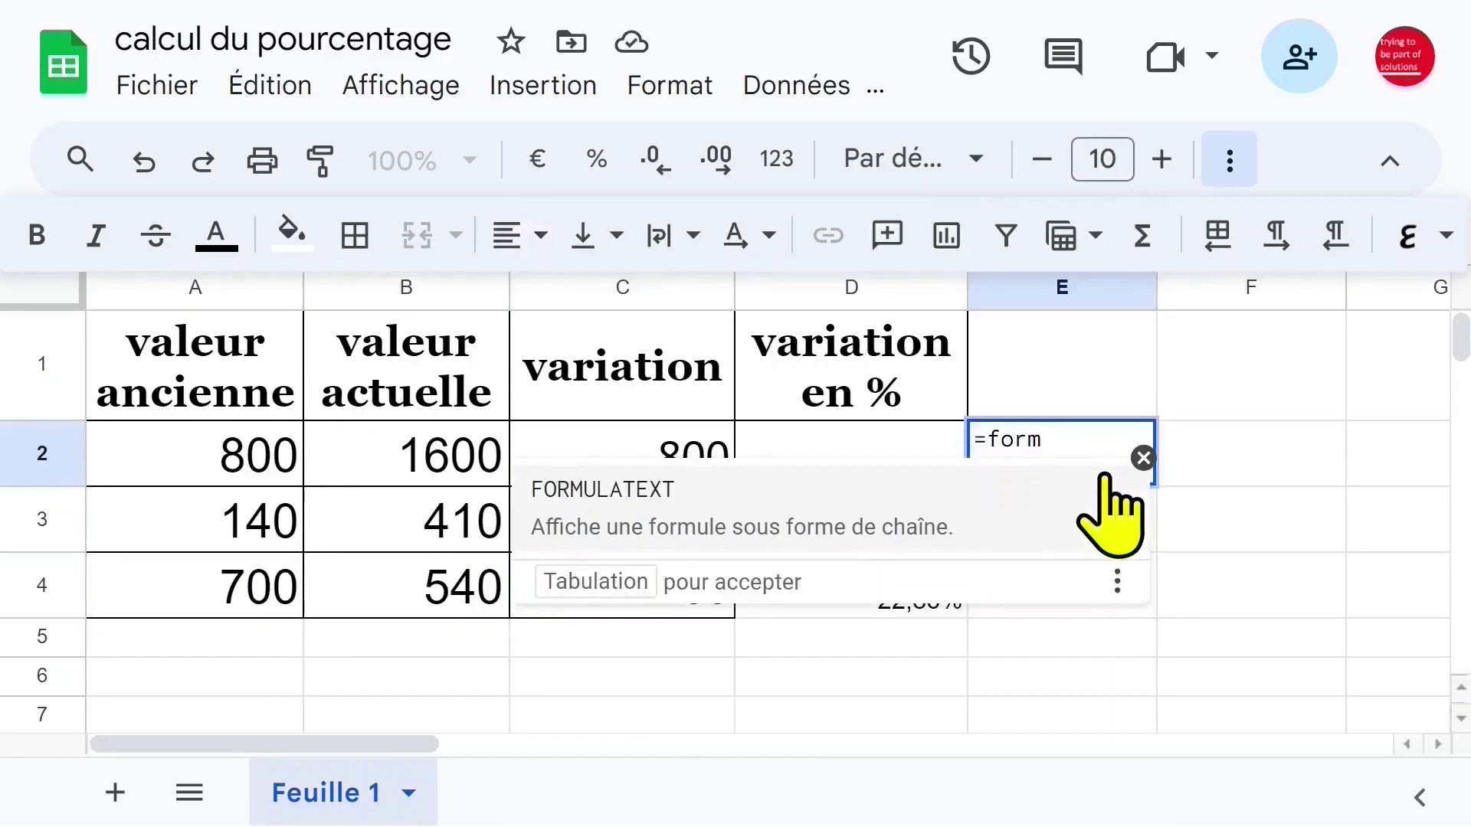
left_click(698, 542)
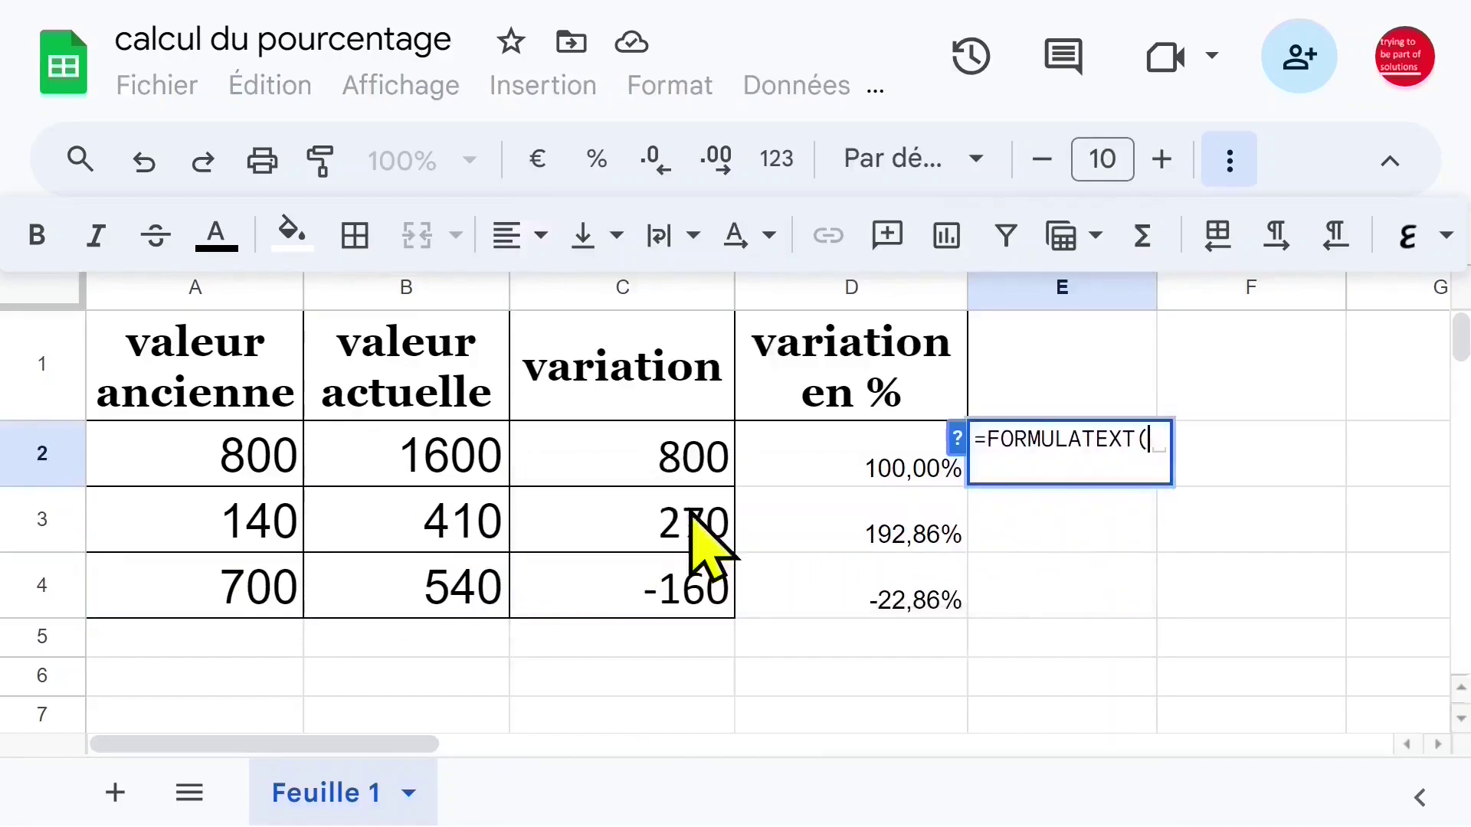
left_click(846, 473)
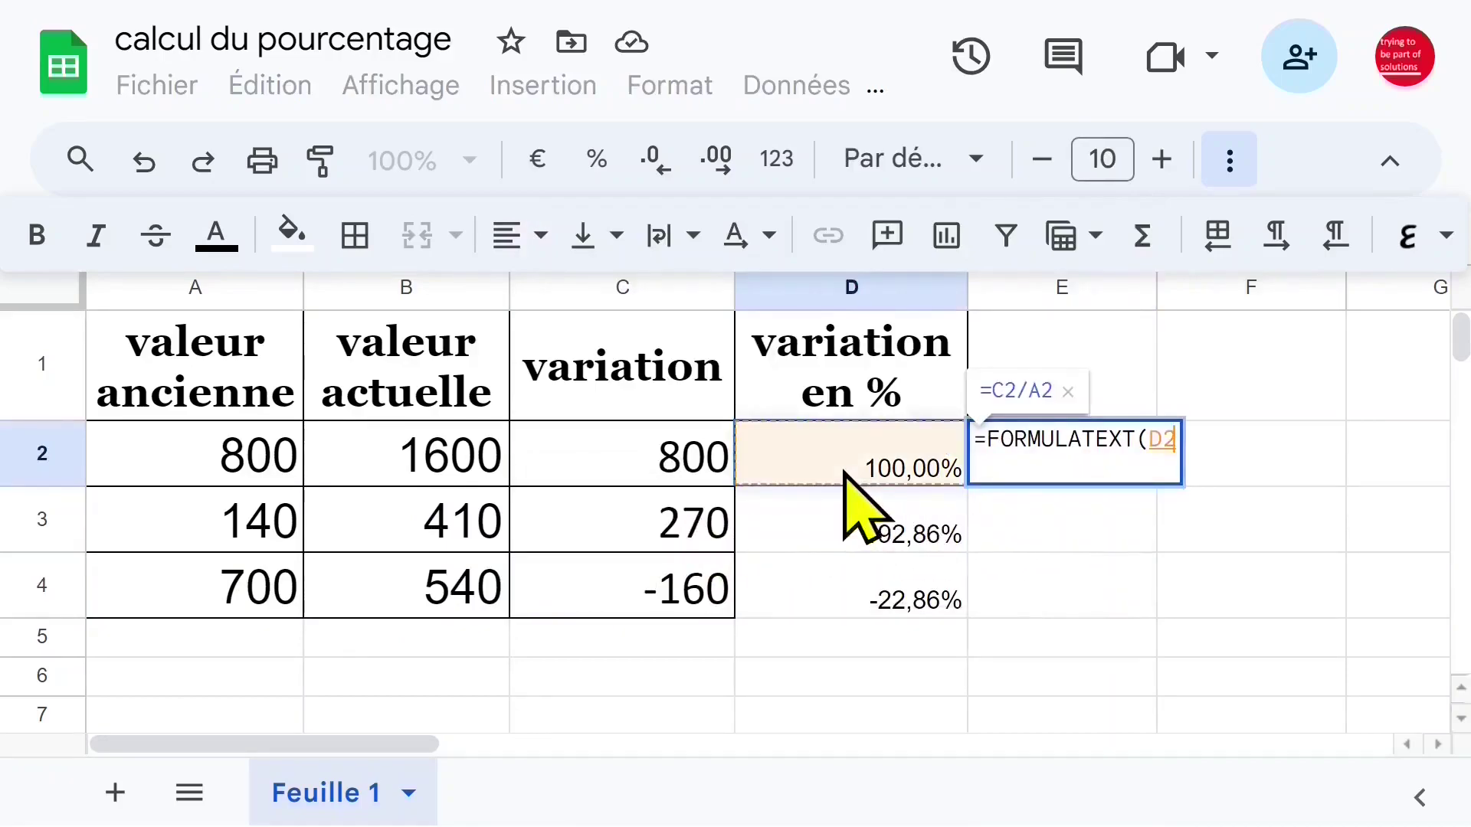
key("Return")
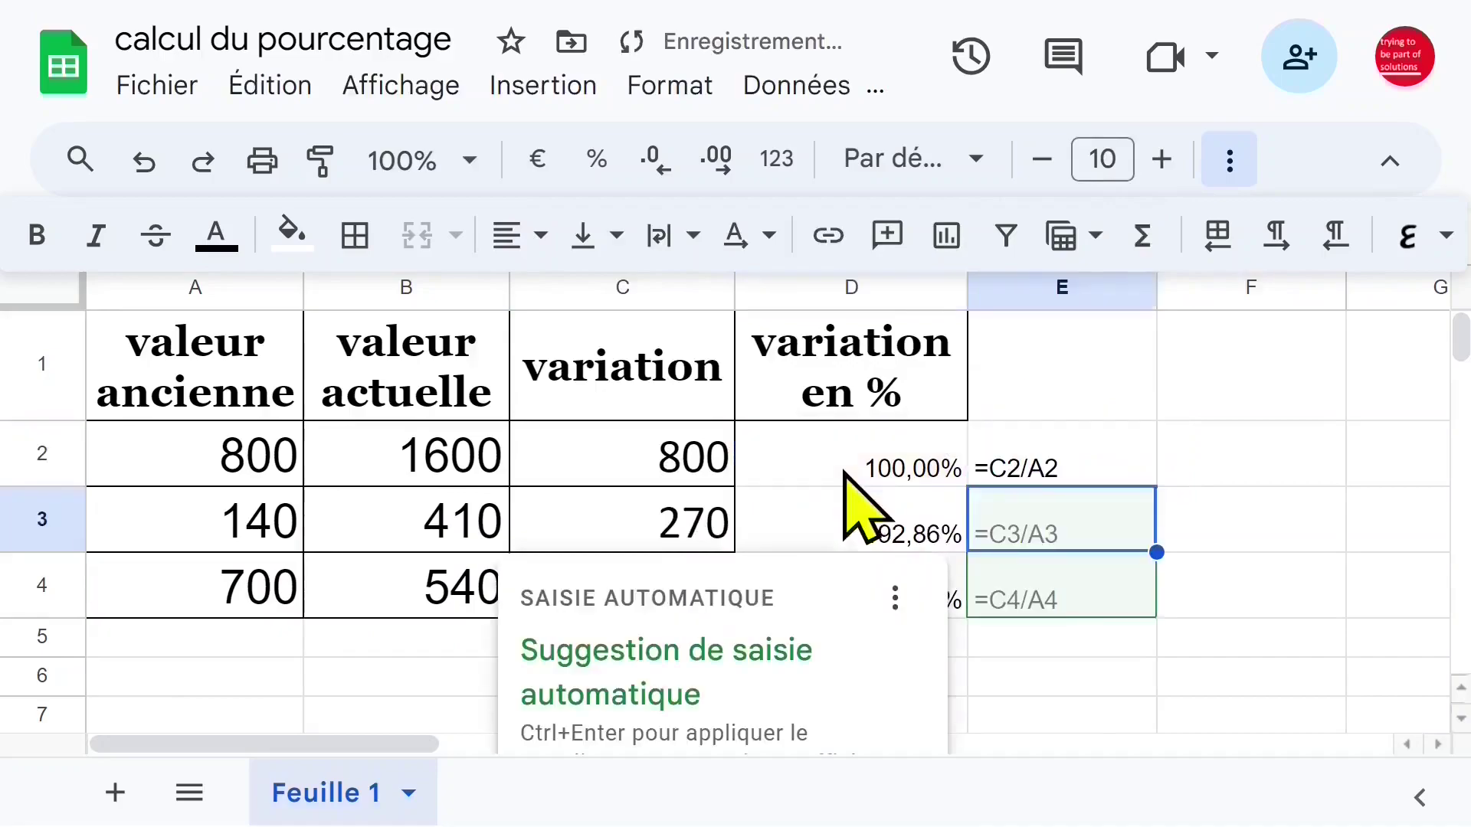
Step: Delete the formula text from cell E2
left_click(1043, 470)
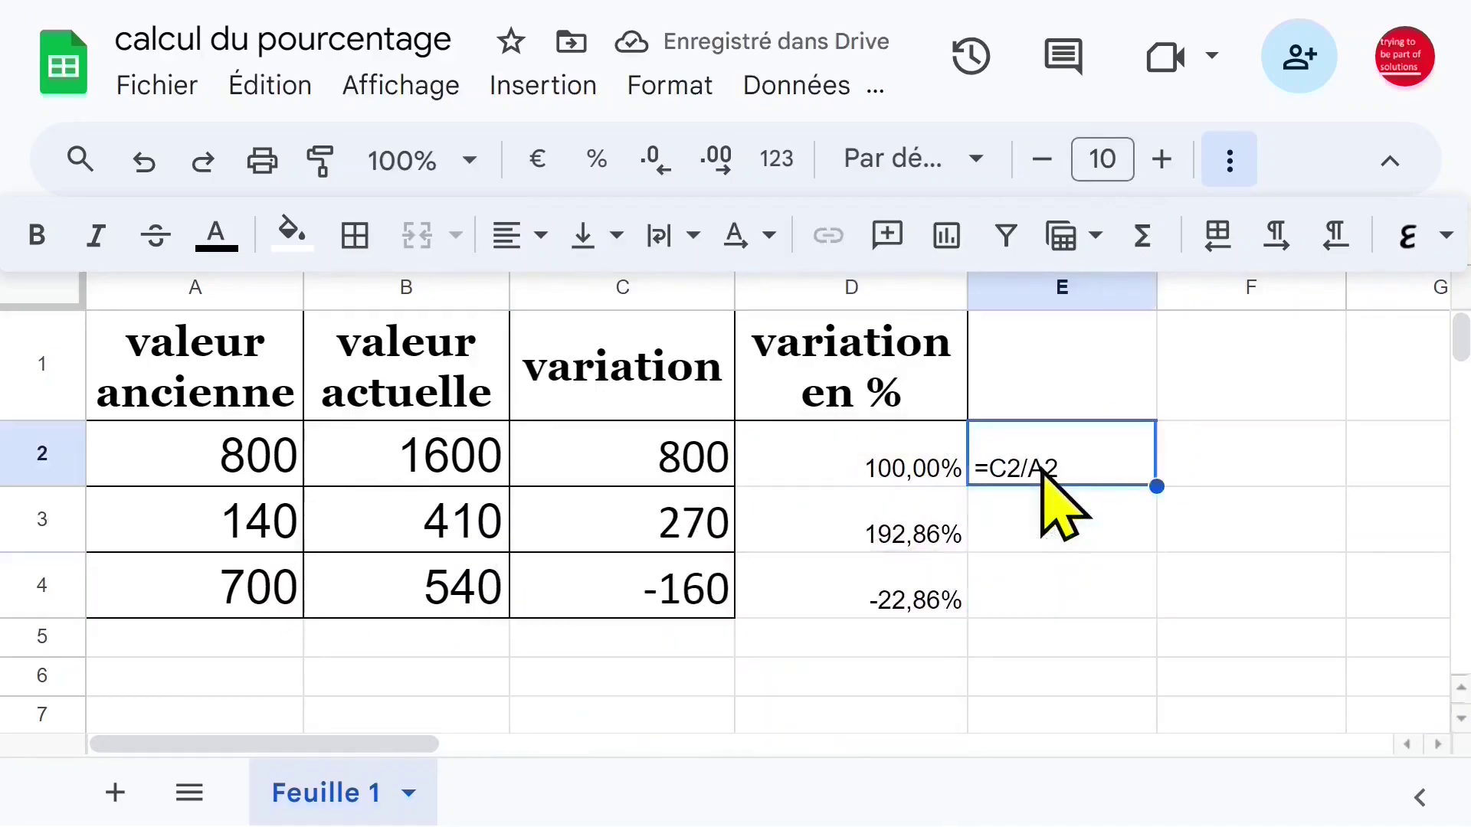
key("Delete")
left_click(1036, 524)
Step: Clear the variation formula in C2 to check how D2 depends on it, and undo the deletion
left_click(640, 459)
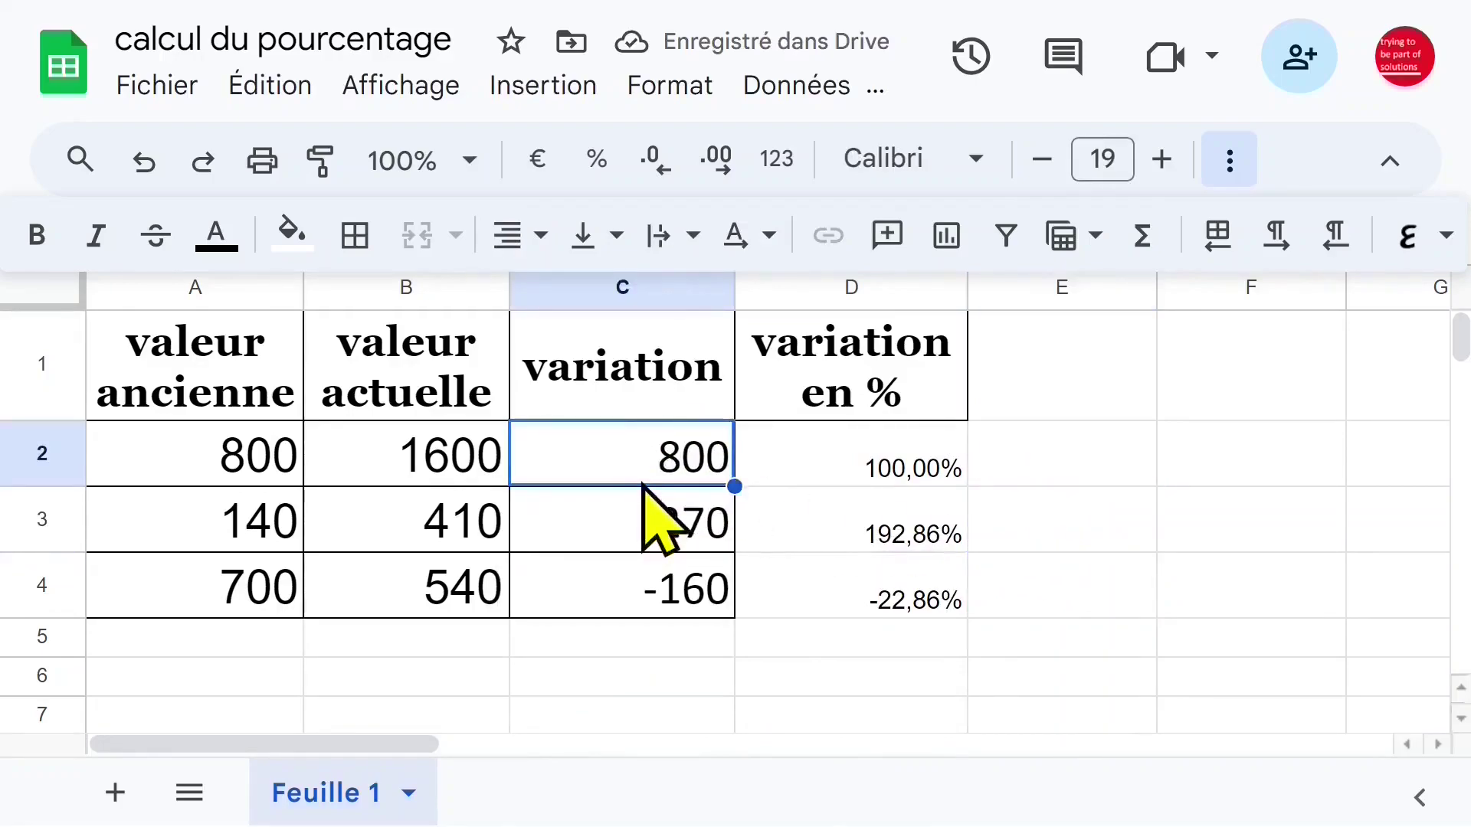
key("Delete")
left_click(777, 475)
left_click(641, 470)
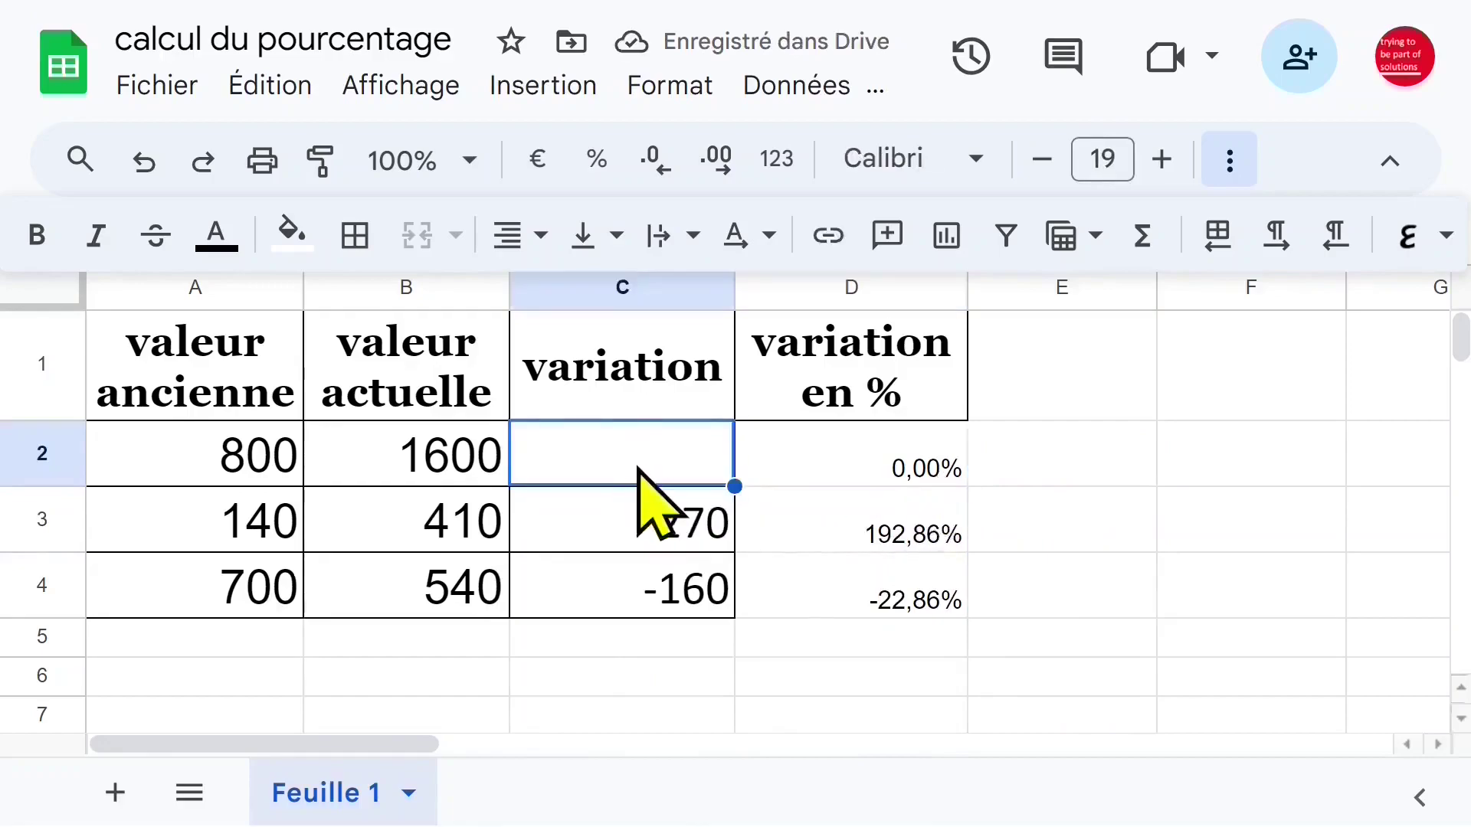
left_click(143, 161)
Step: Copy the expression B2-A2 from the formula in cell C2, leaving that formula as it is
double_click(641, 469)
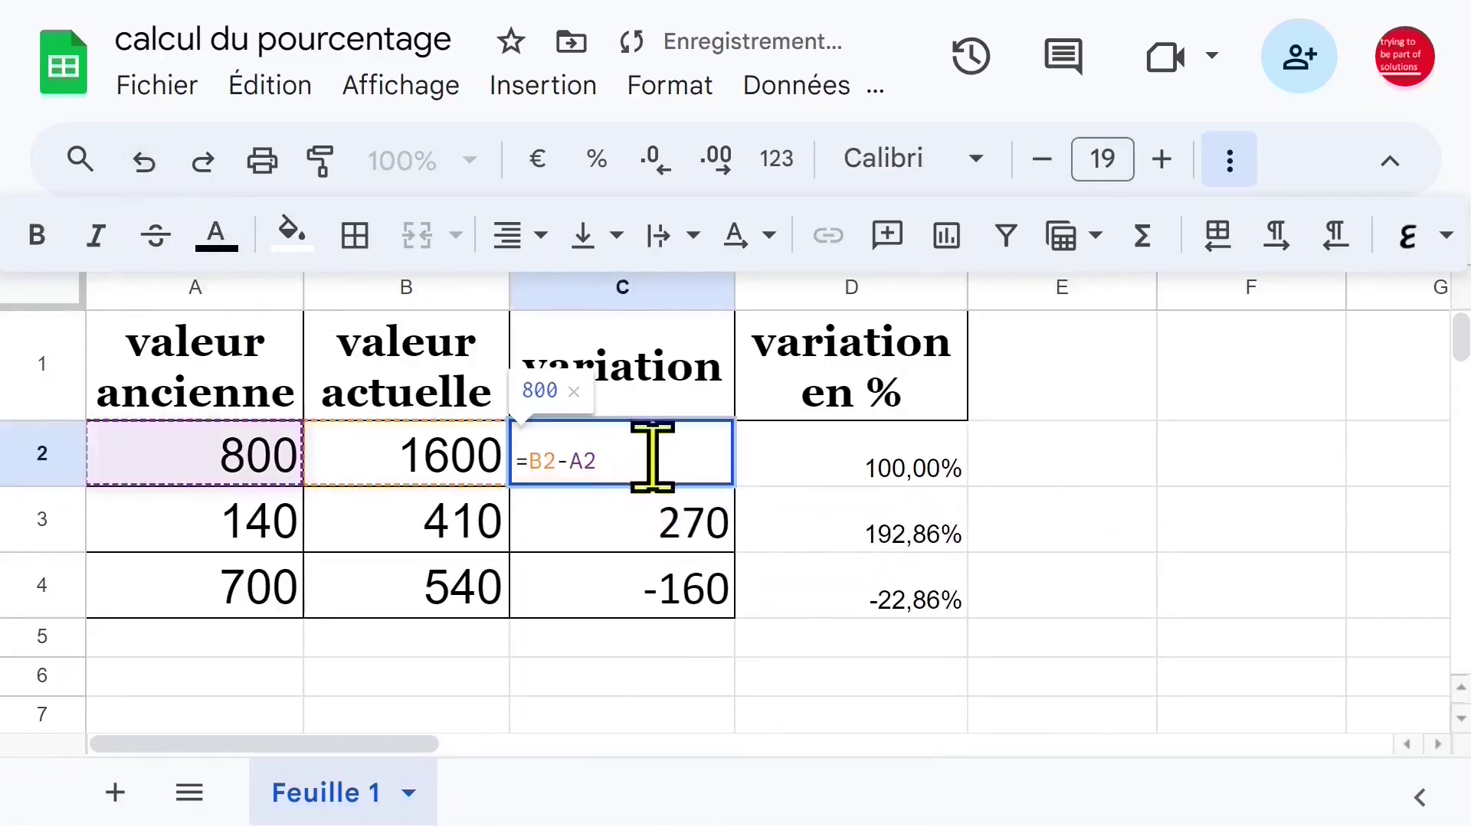
left_click_drag(608, 456, 527, 458)
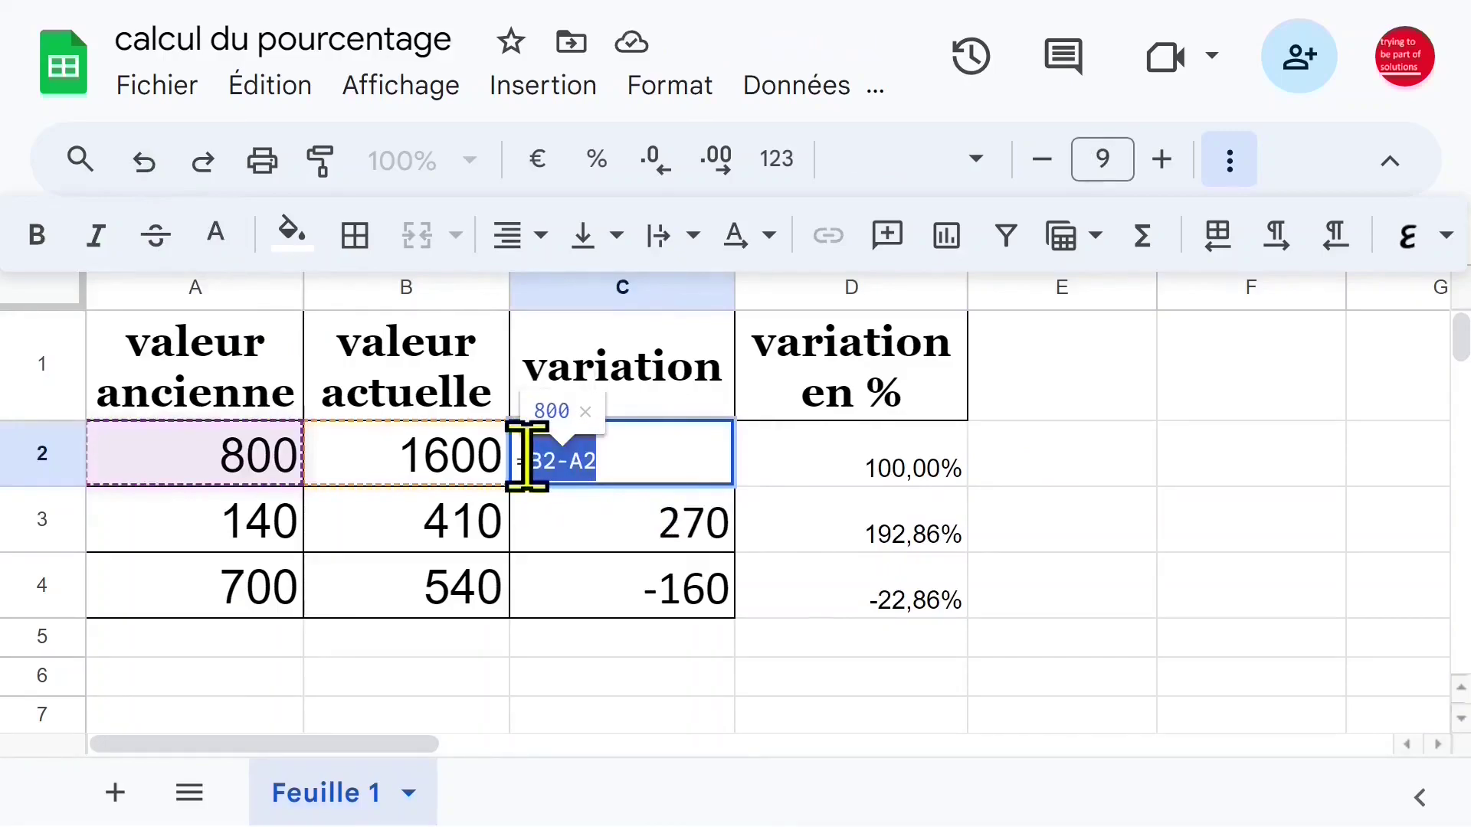
key("Escape")
Step: Replace the C2 reference in D2's formula with B2-A2 so that it reads =B2-A2/A2
left_click(861, 461)
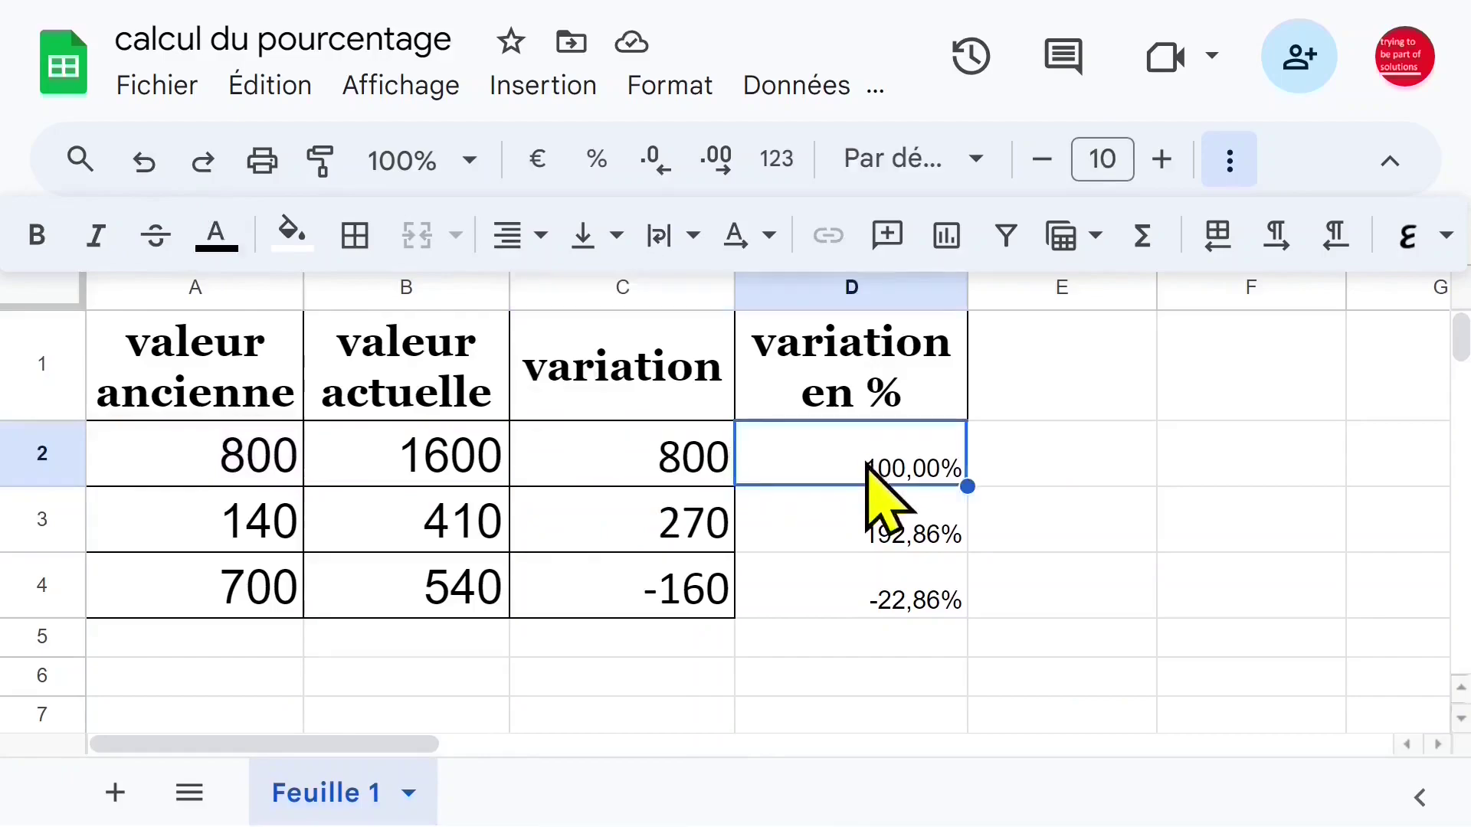
double_click(849, 470)
left_click(780, 440)
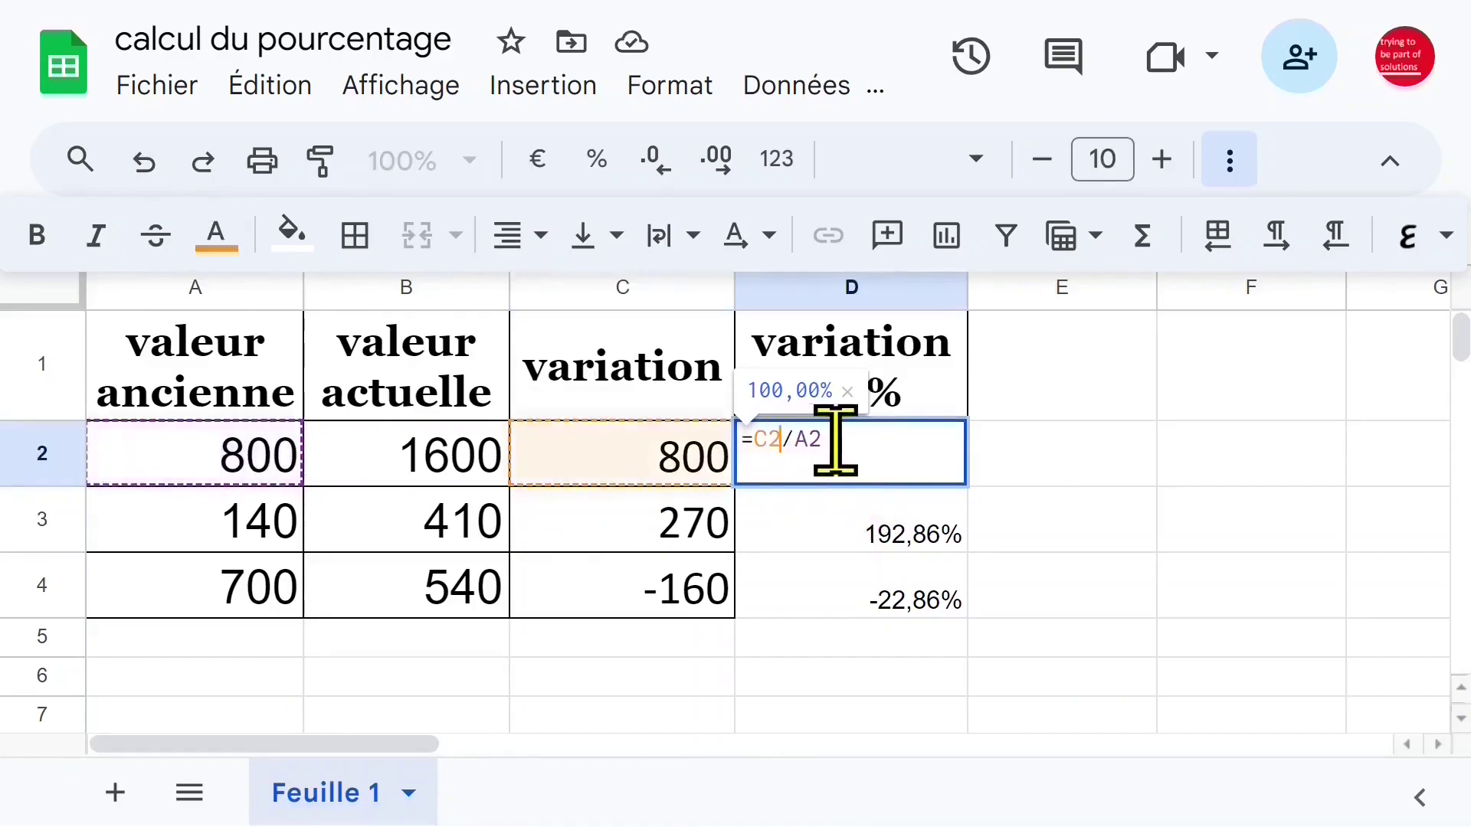
key("BackSpace")
key("BackSpace")
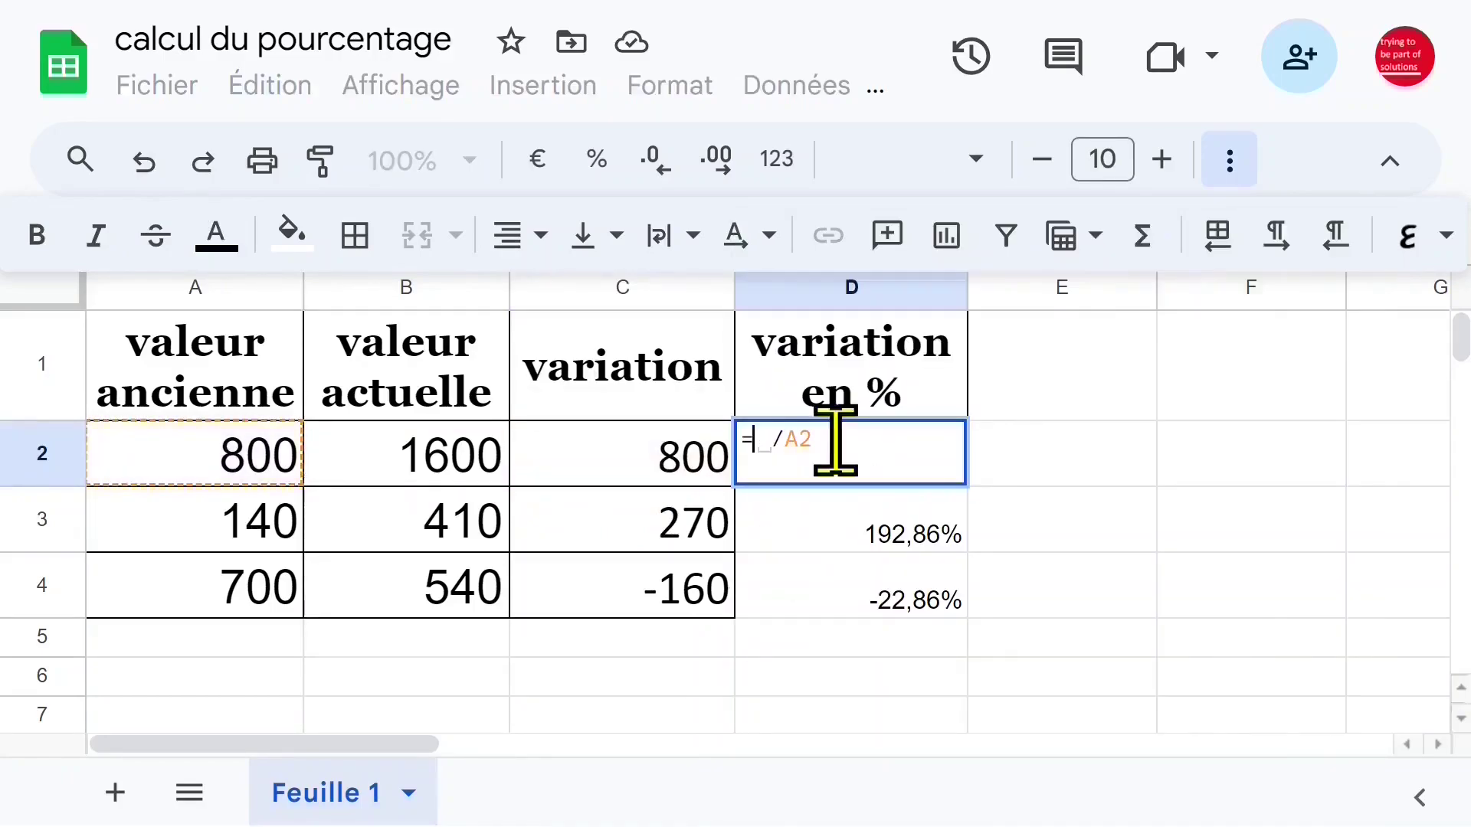
type("B2-A2")
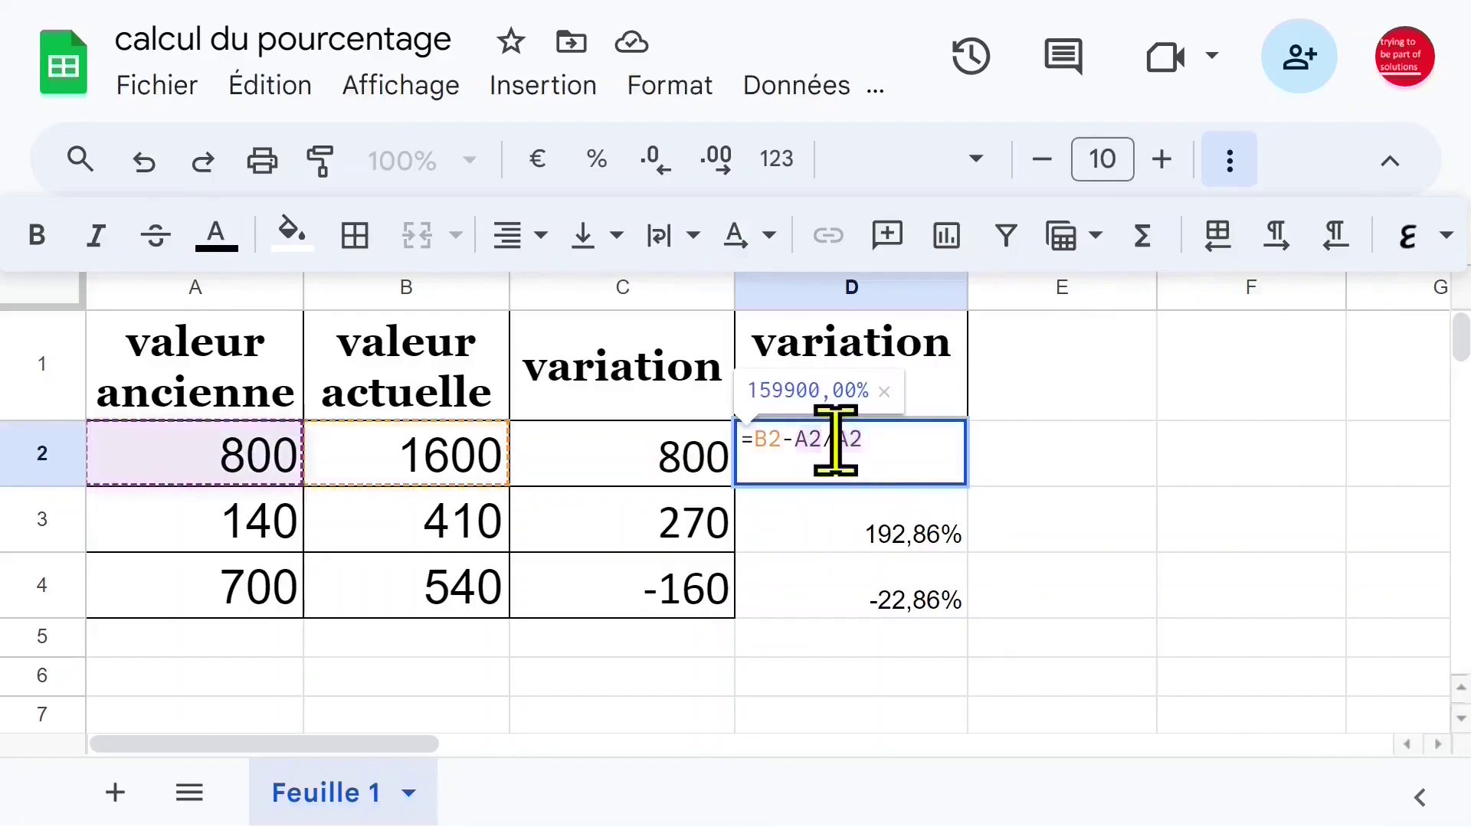
key("Return")
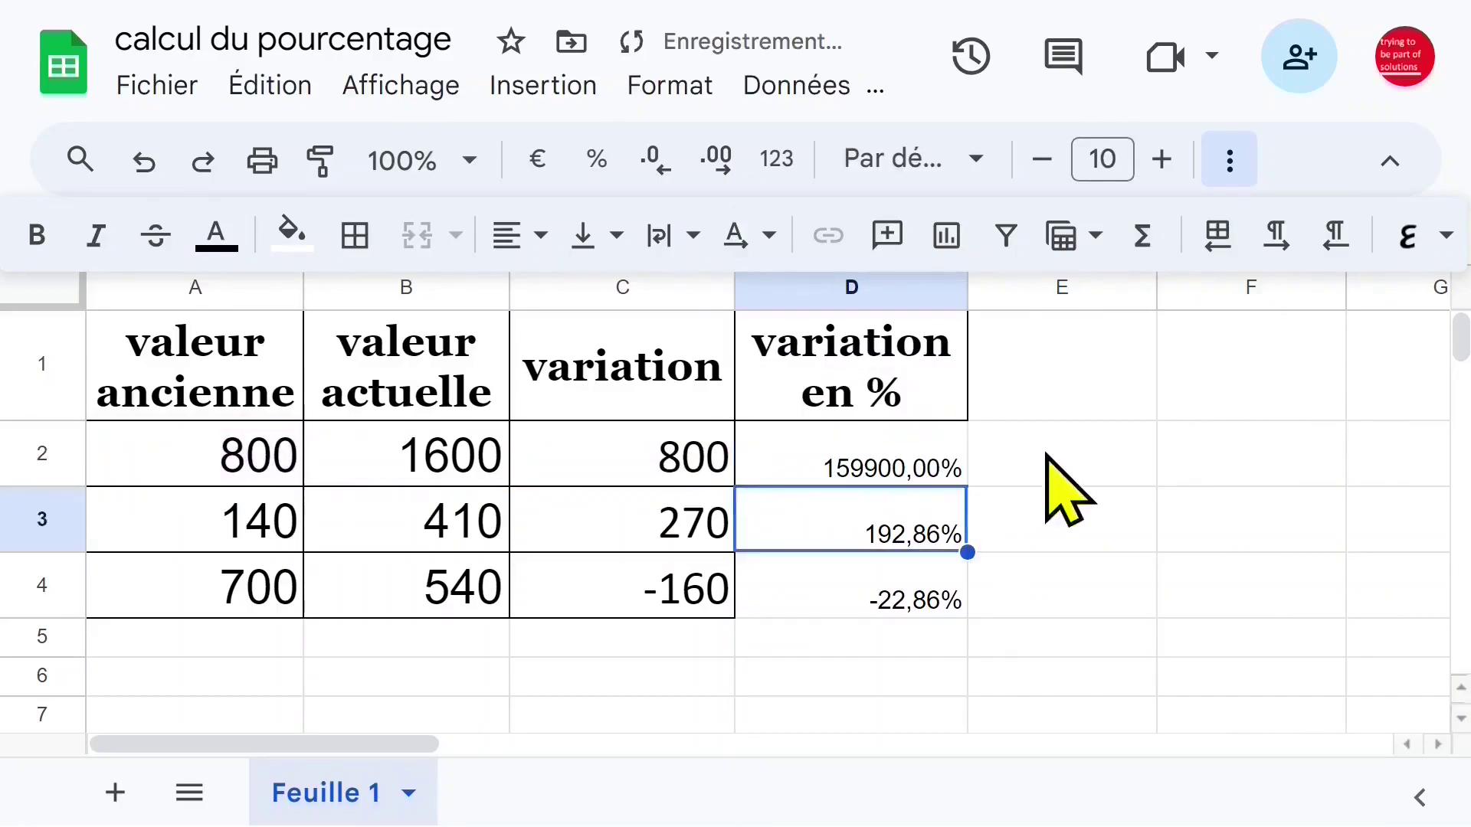
Step: Add parentheses around the subtraction in D2 so that the formula reads =(B2-A2)/A2
left_click(929, 457)
double_click(893, 463)
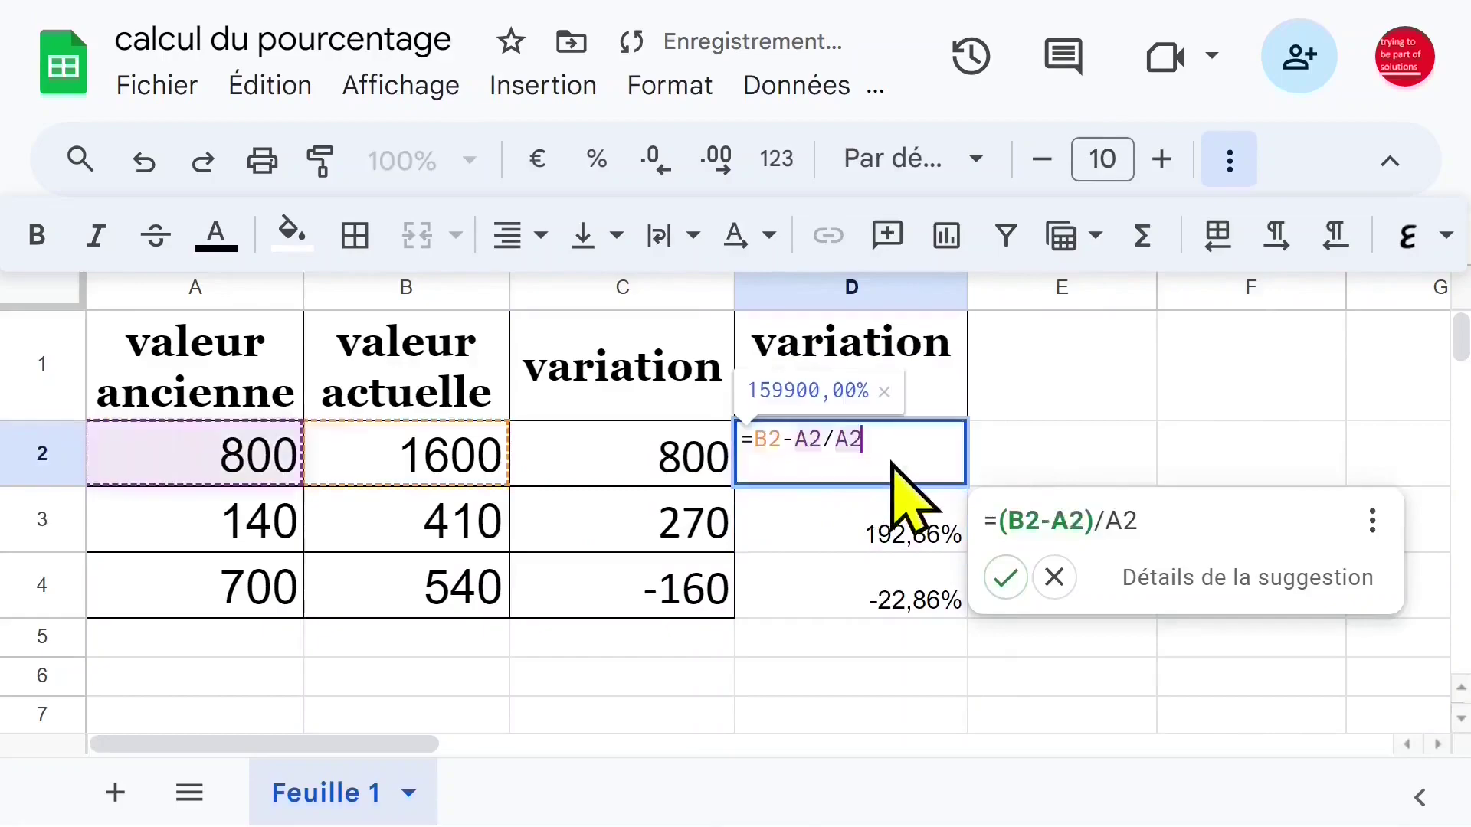
left_click(818, 439)
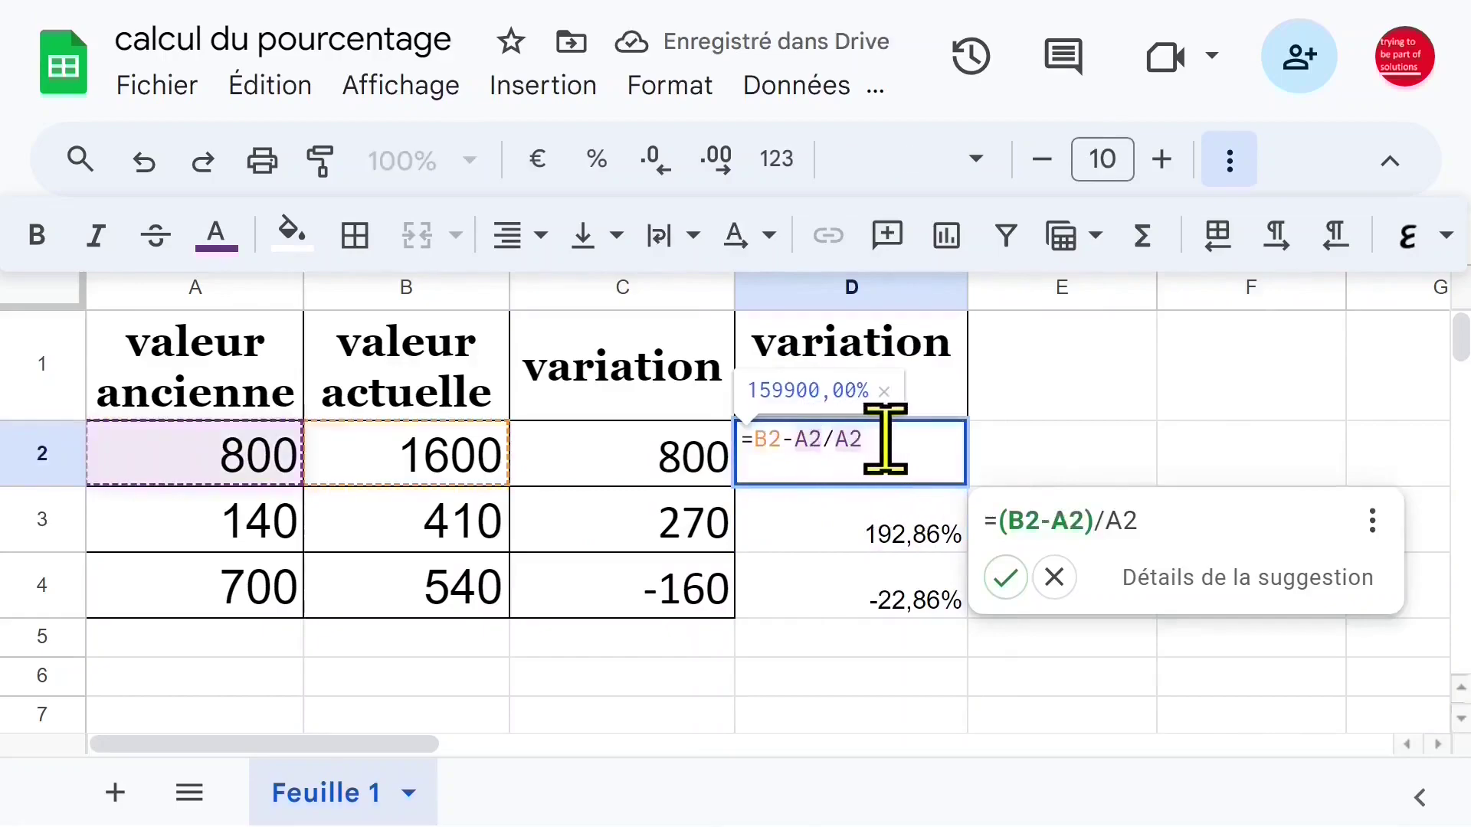
type(")")
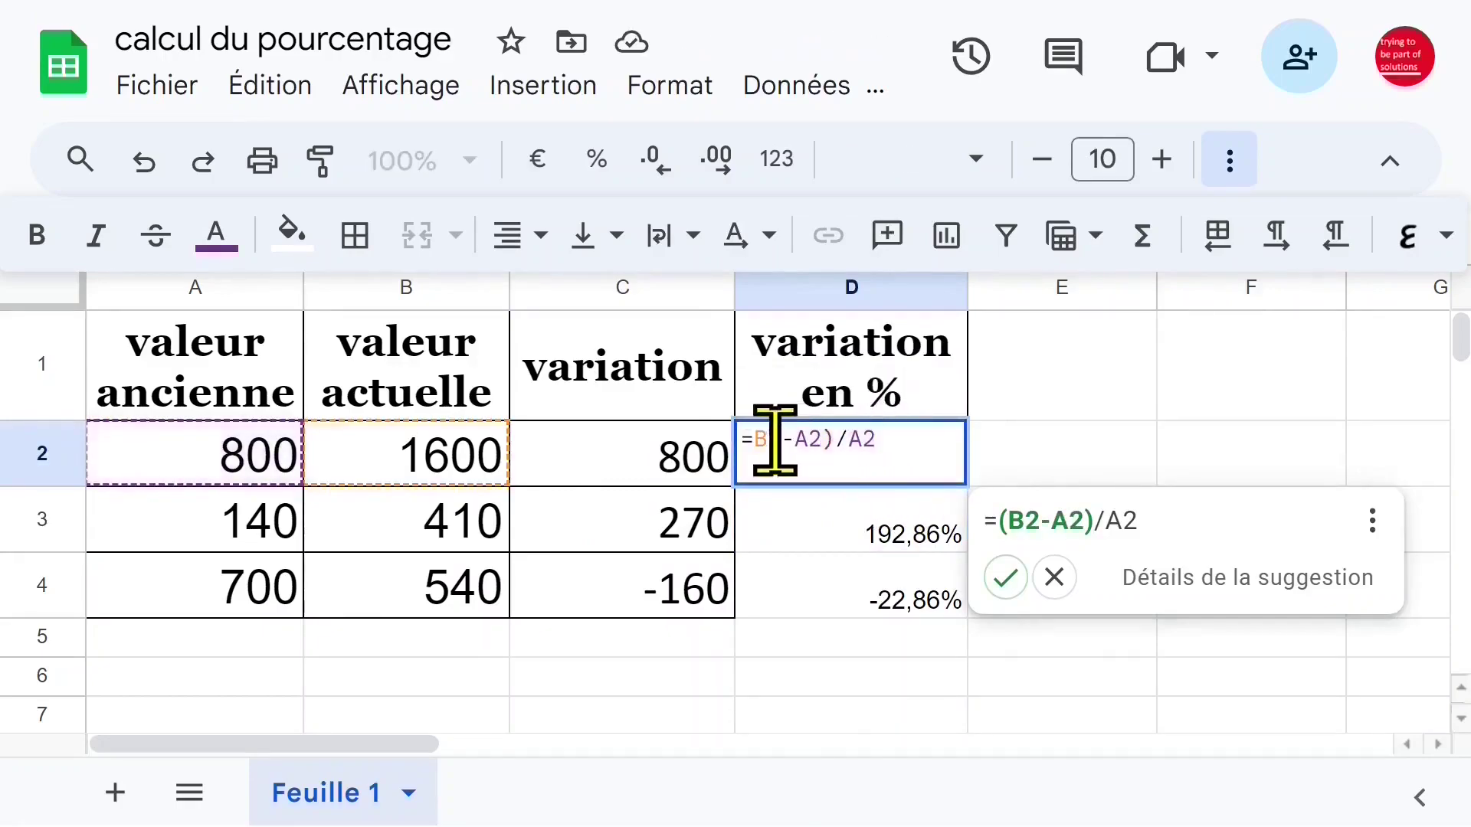
mouse_move(825, 435)
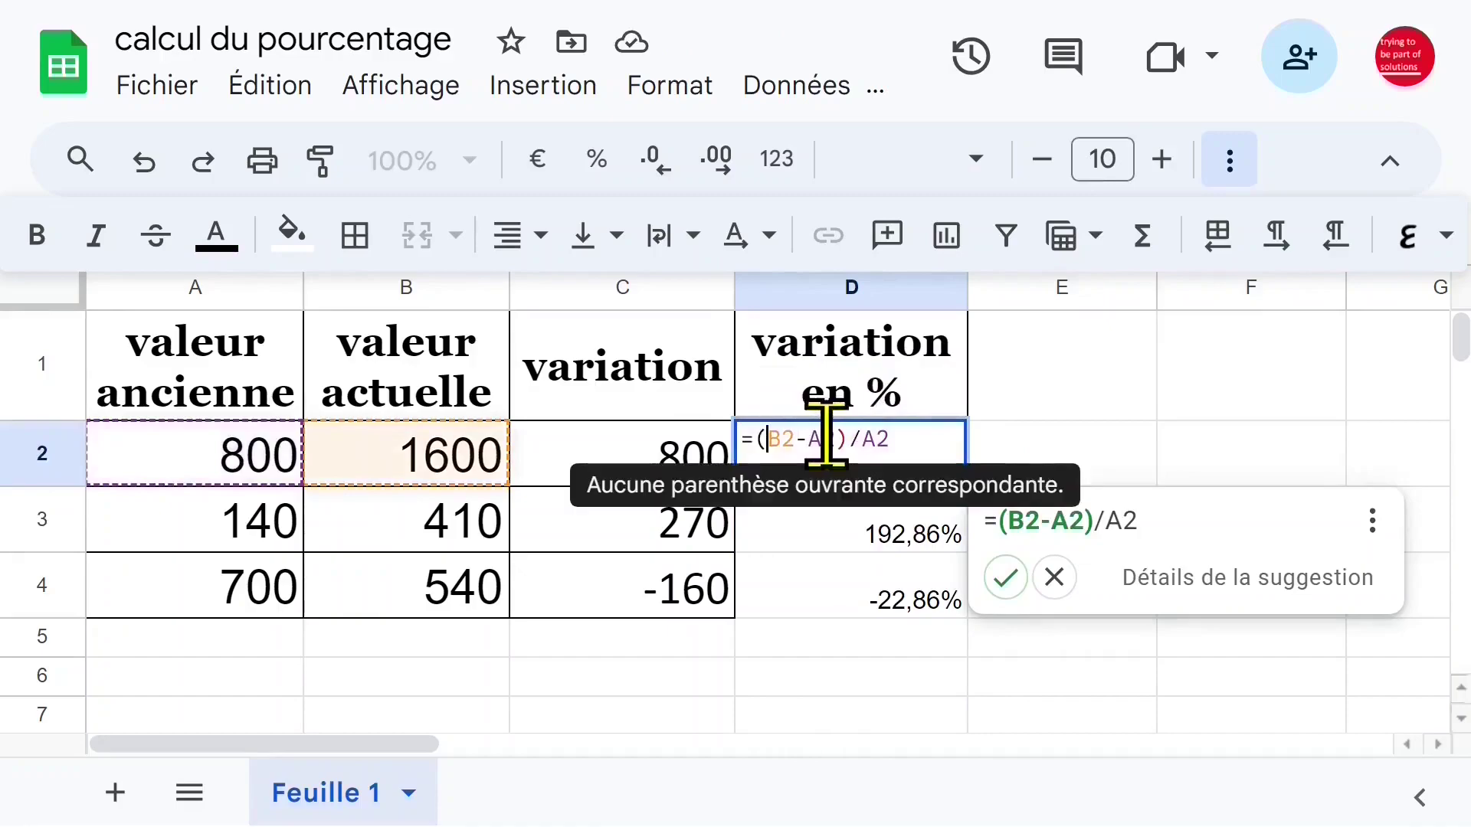
type("(")
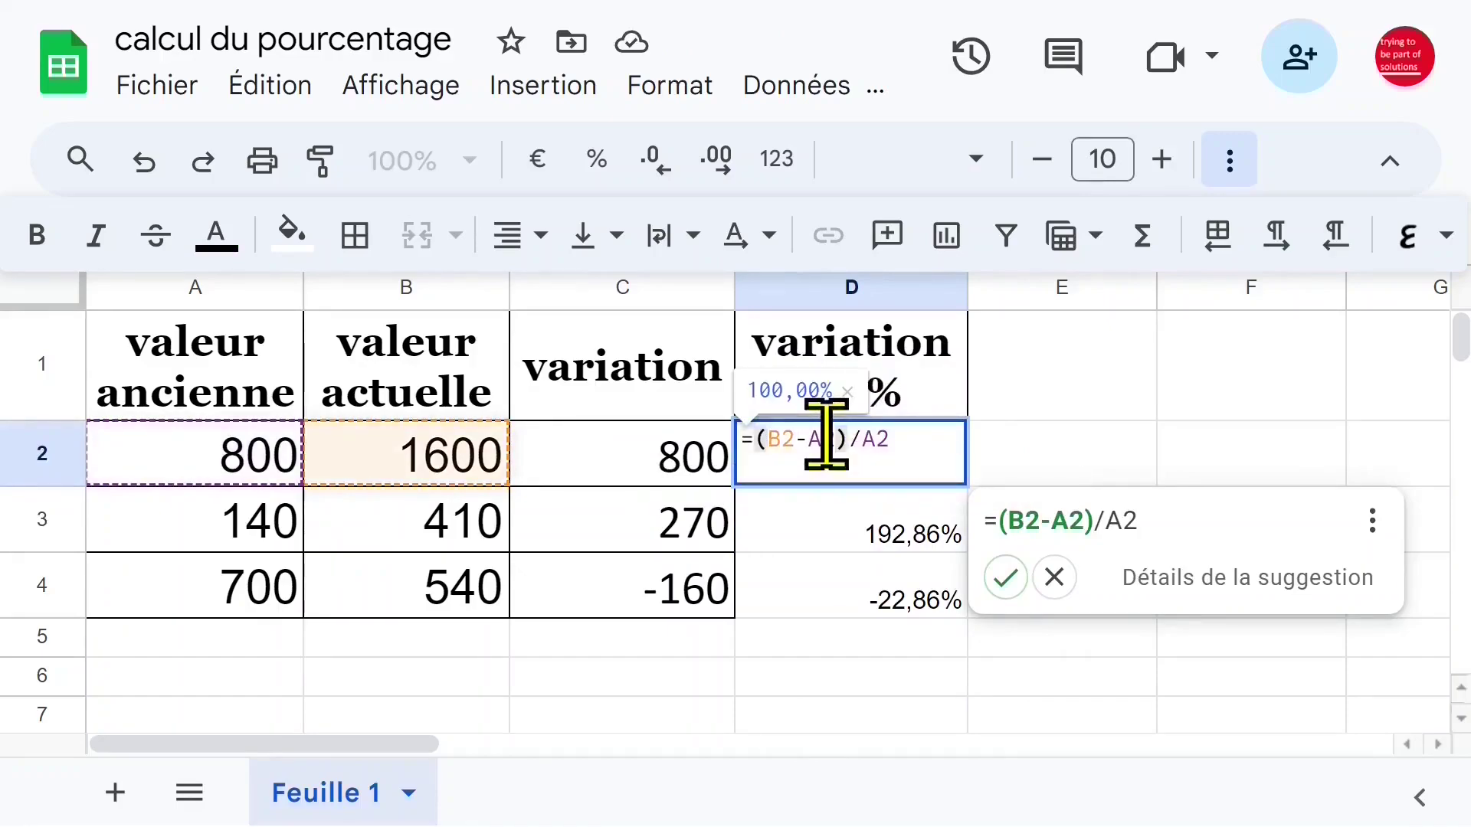
key("Return")
Step: Fill the percentage variation formula from D2 down through D4
left_click(871, 480)
left_click_drag(966, 488, 967, 616)
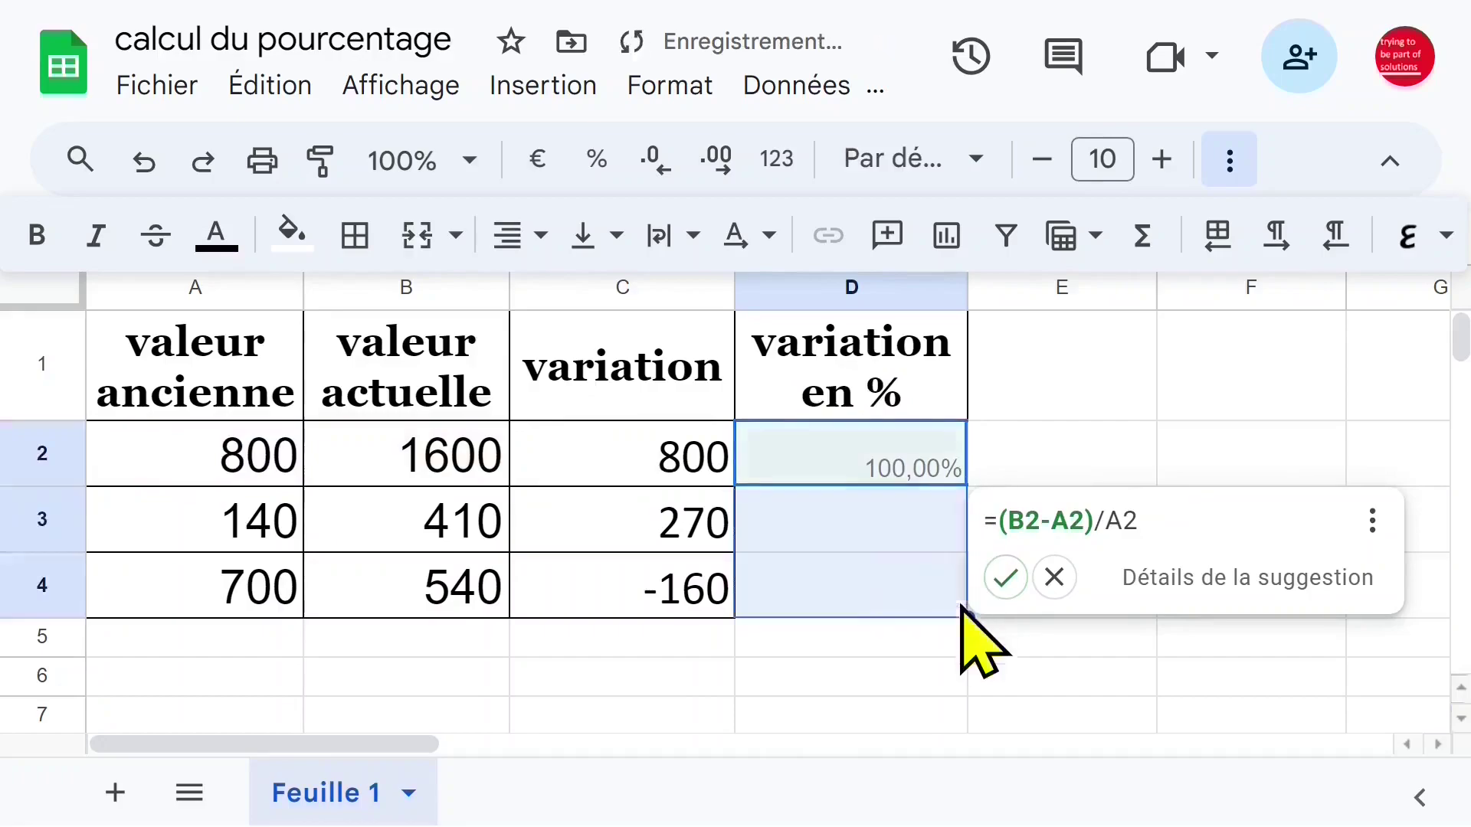
left_click(1180, 406)
left_click(1149, 464)
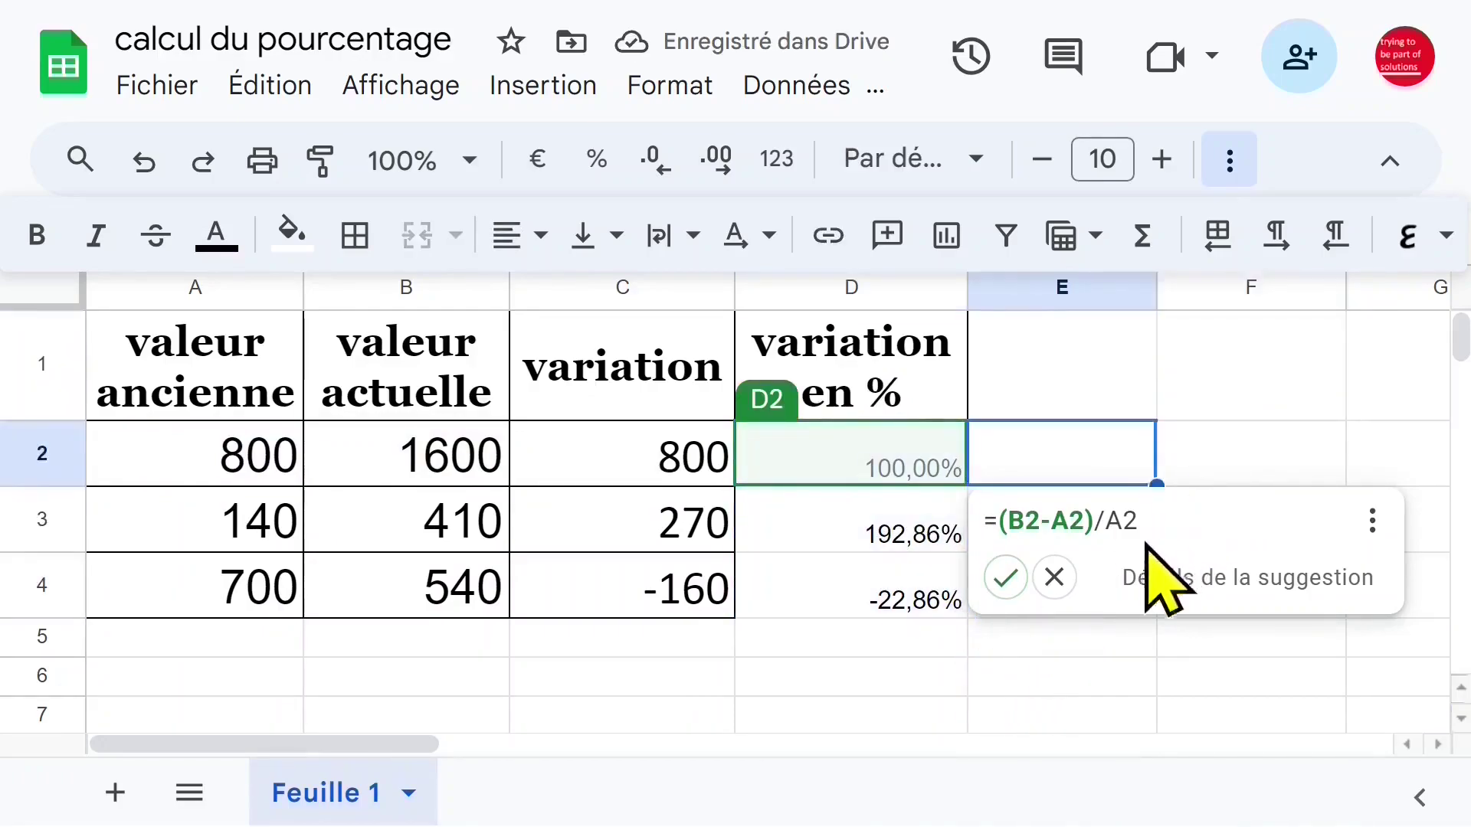
Step: Accept the suggested formula correction =(B2-A2)/A2 for D2 and fill it down through D4
left_click(1008, 579)
left_click_drag(968, 486, 971, 605)
Step: Set the current value in B3 to 280 and select the percentage variation of that row
left_click(260, 512)
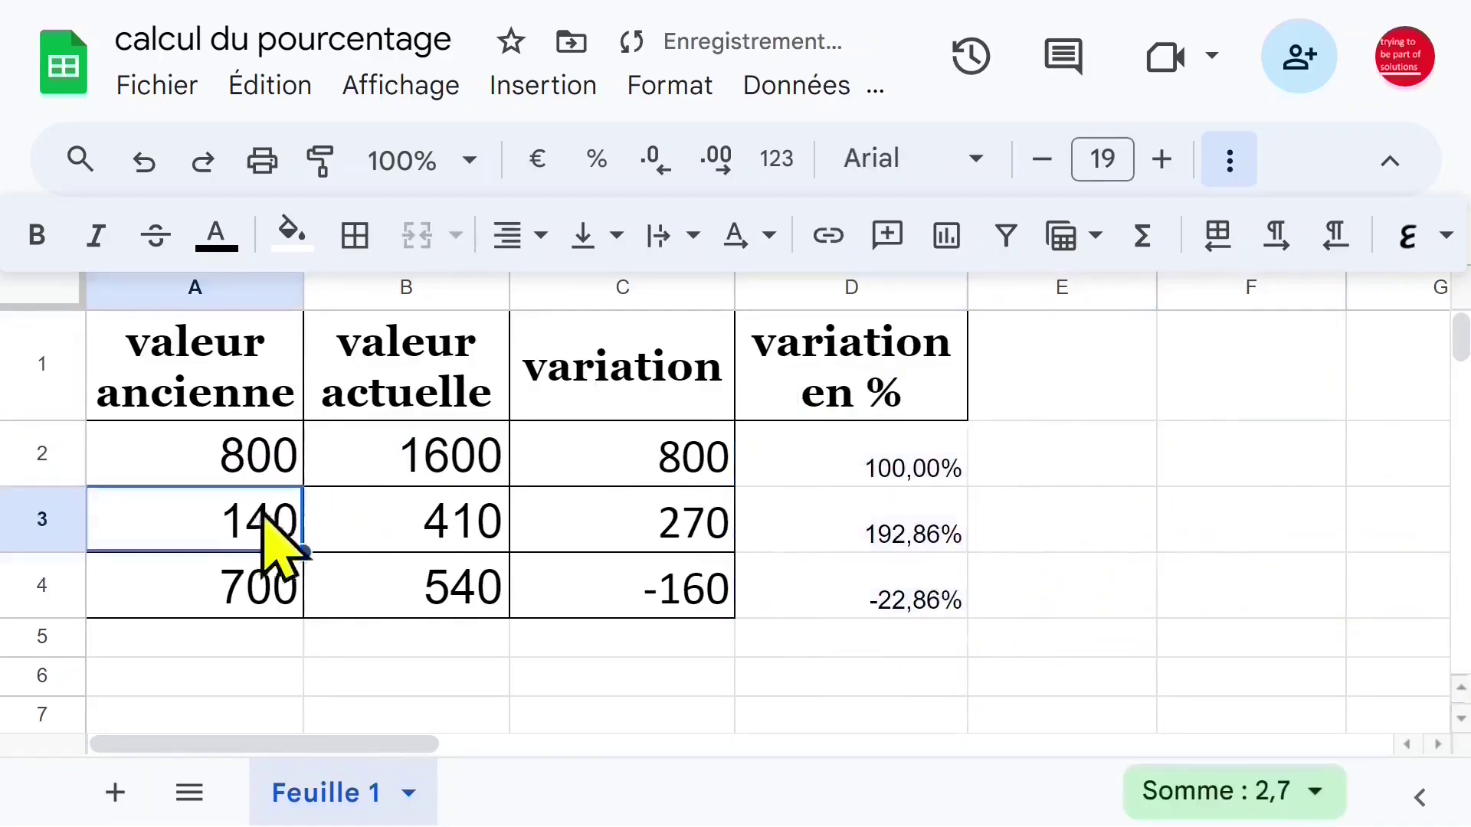
left_click(442, 530)
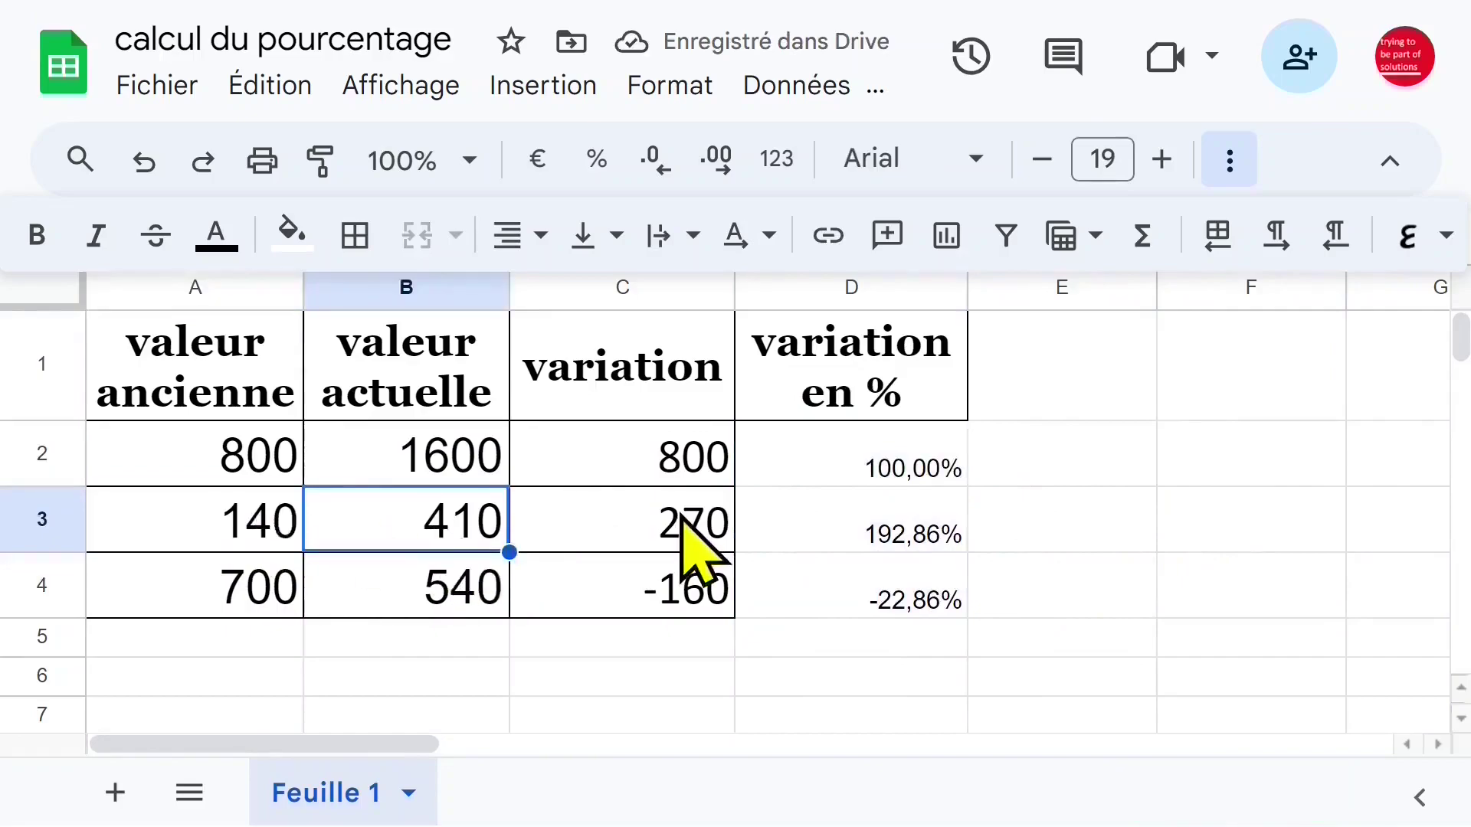
type("280")
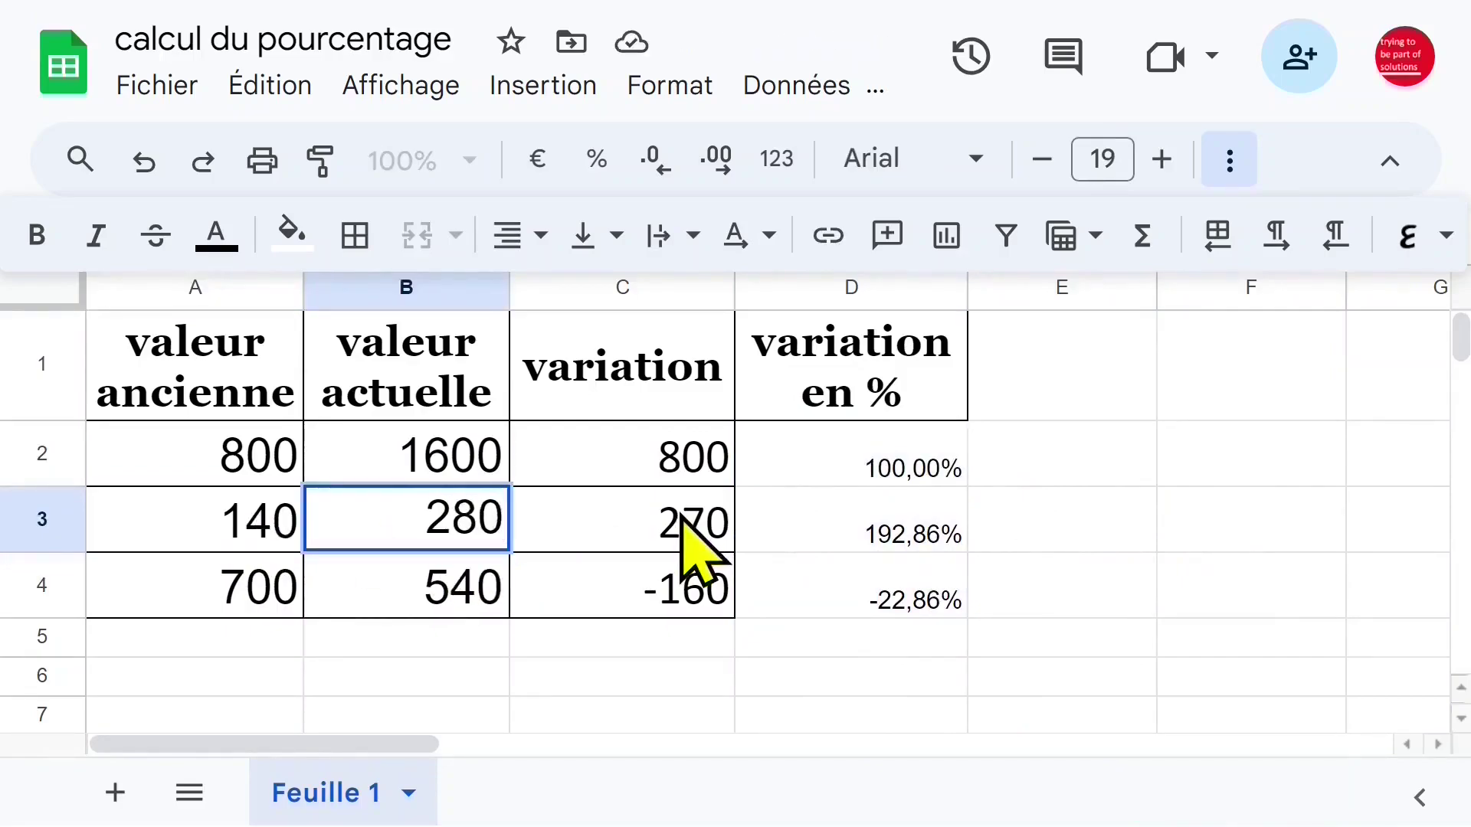
key("Return")
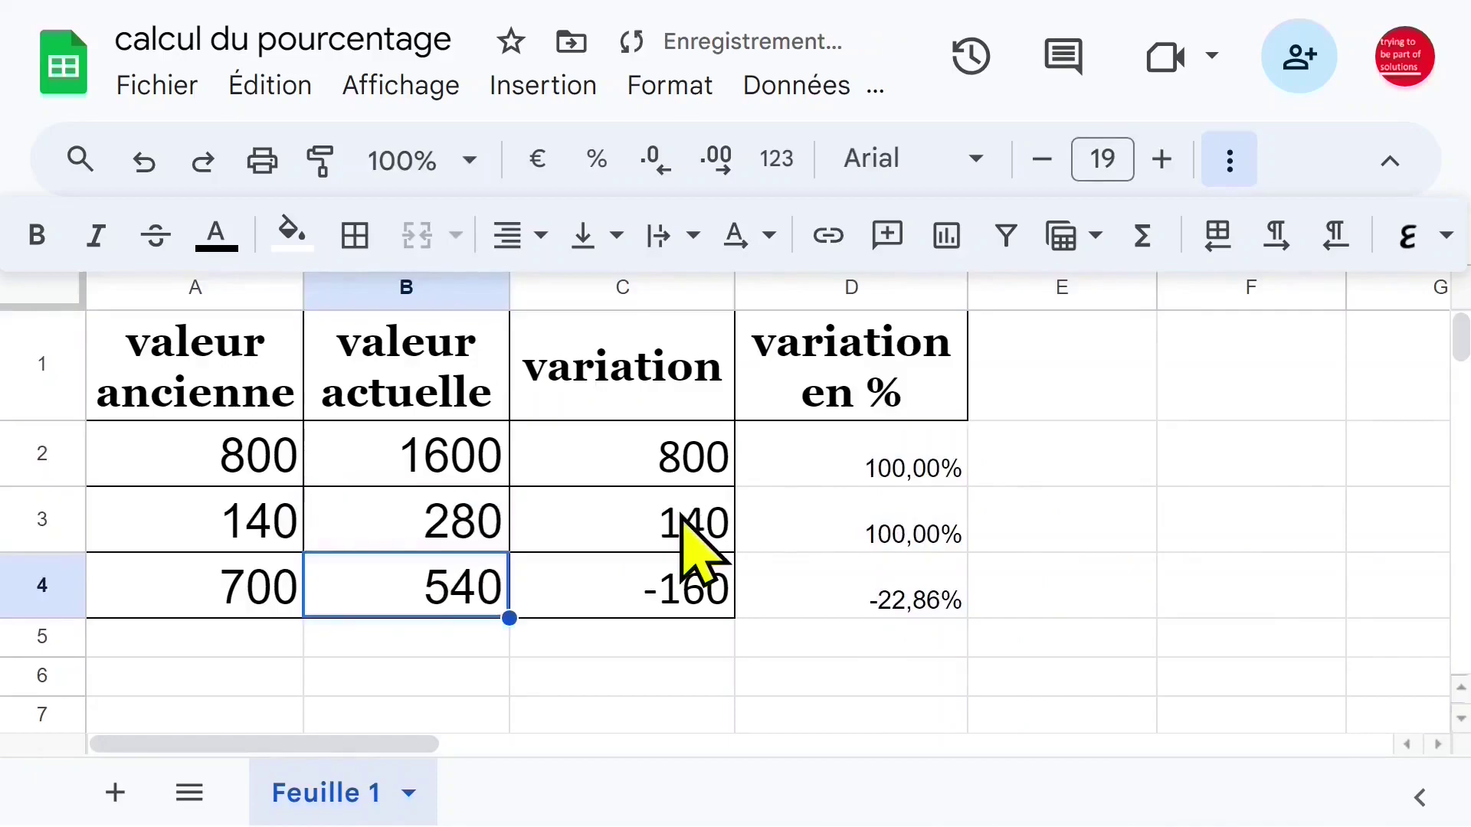
left_click(912, 536)
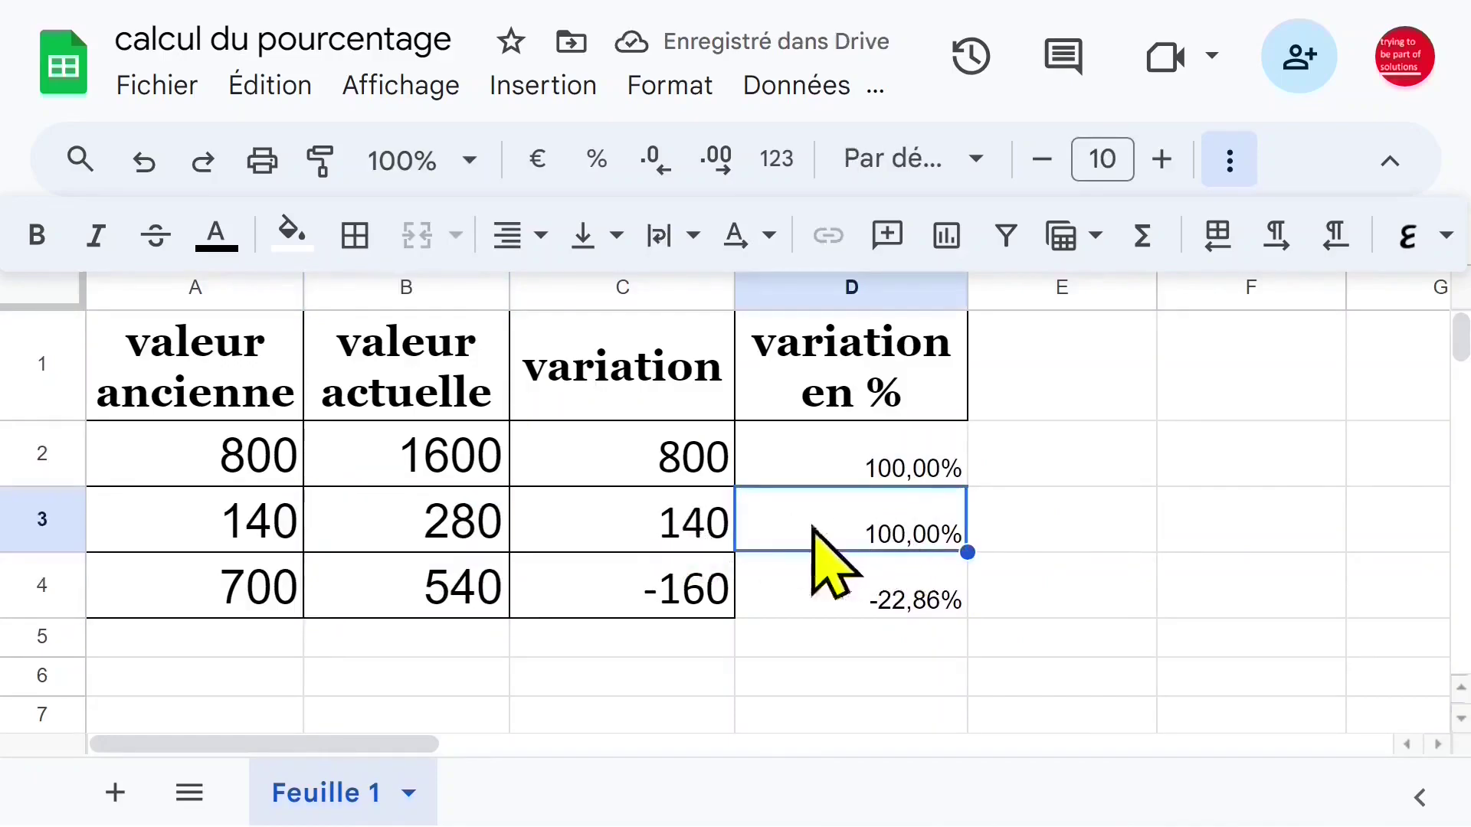
Step: Set the current value in B4 to 100 and compare the percentage variations in D4 and D2
left_click(261, 585)
left_click(443, 593)
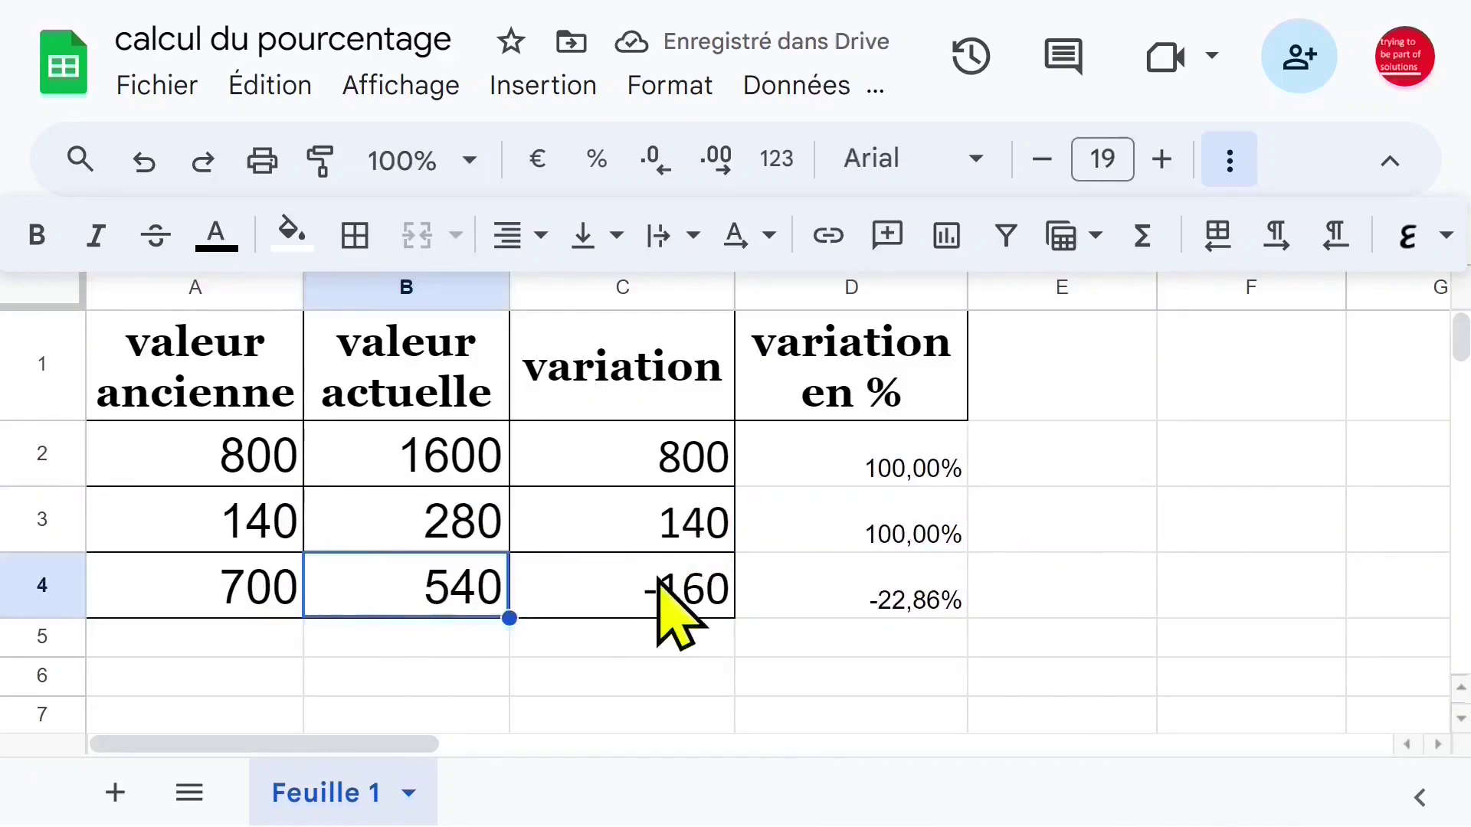
type("100")
key("Return")
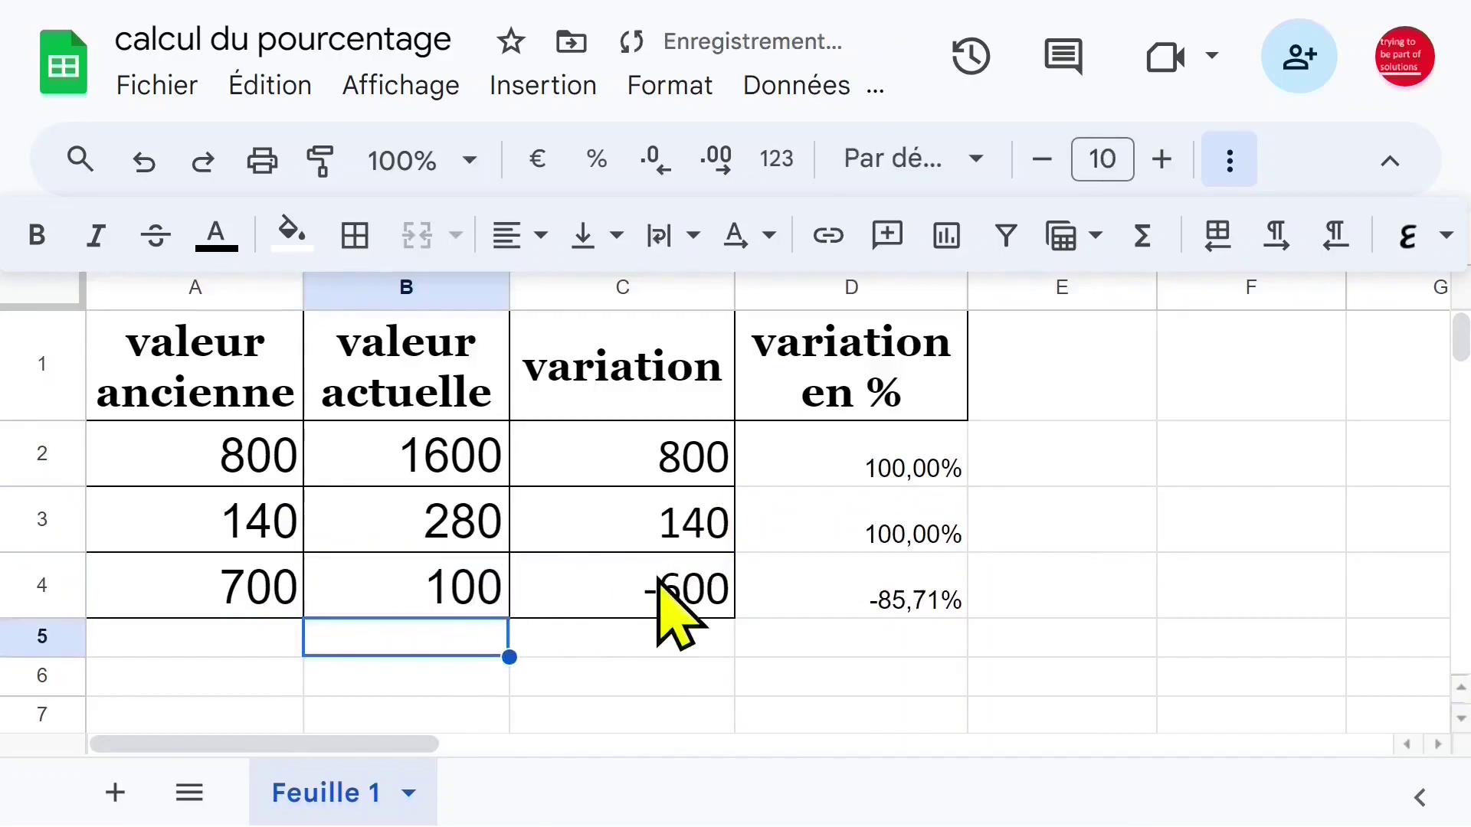
left_click(841, 590)
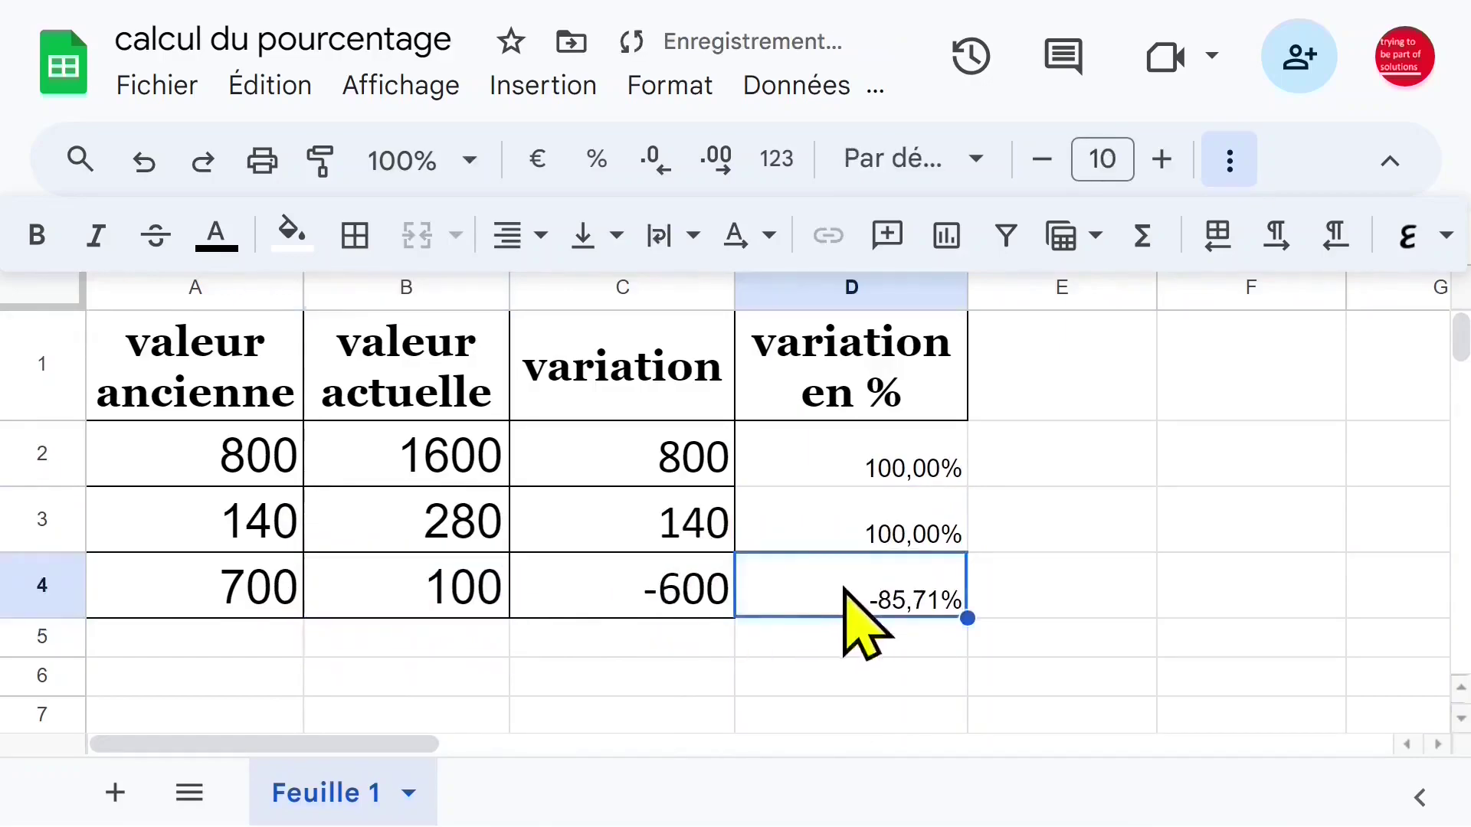
left_click(793, 471)
left_click(848, 594)
left_click(847, 464)
Step: Display D2's formula as text in E2 with FORMULATEXT and fill it down through E4
left_click(1015, 471)
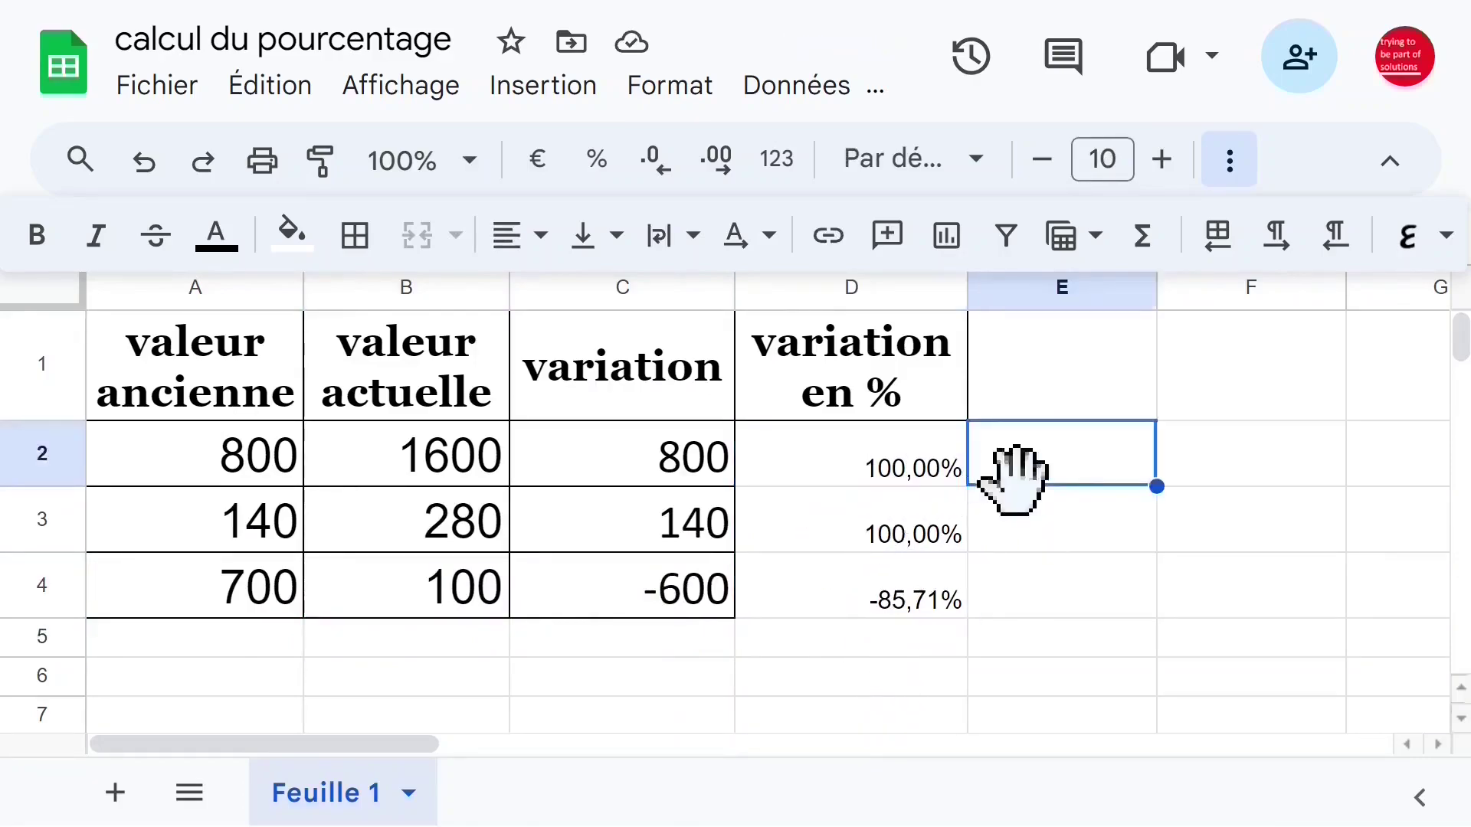
type("=")
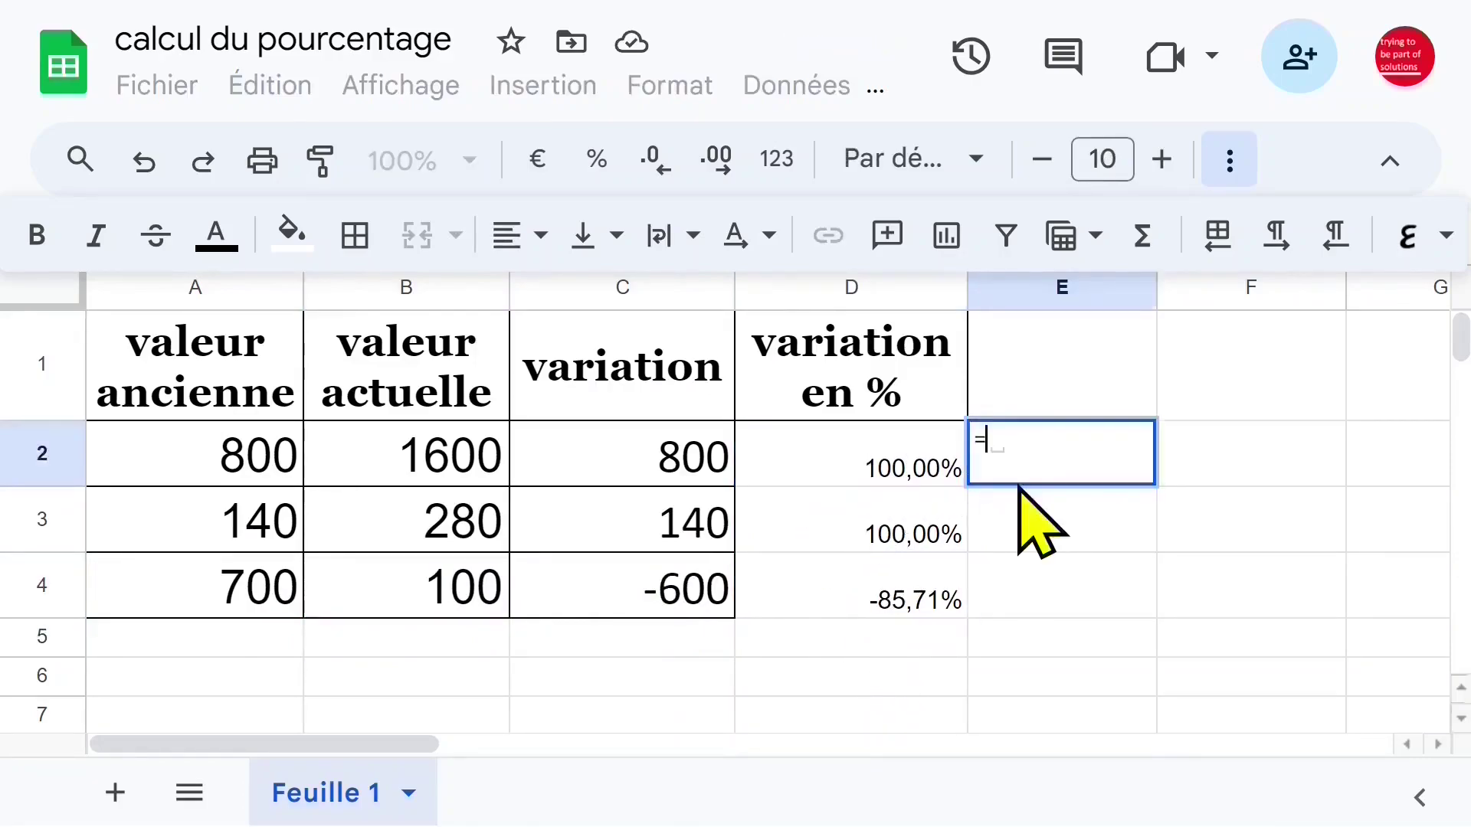
type("form")
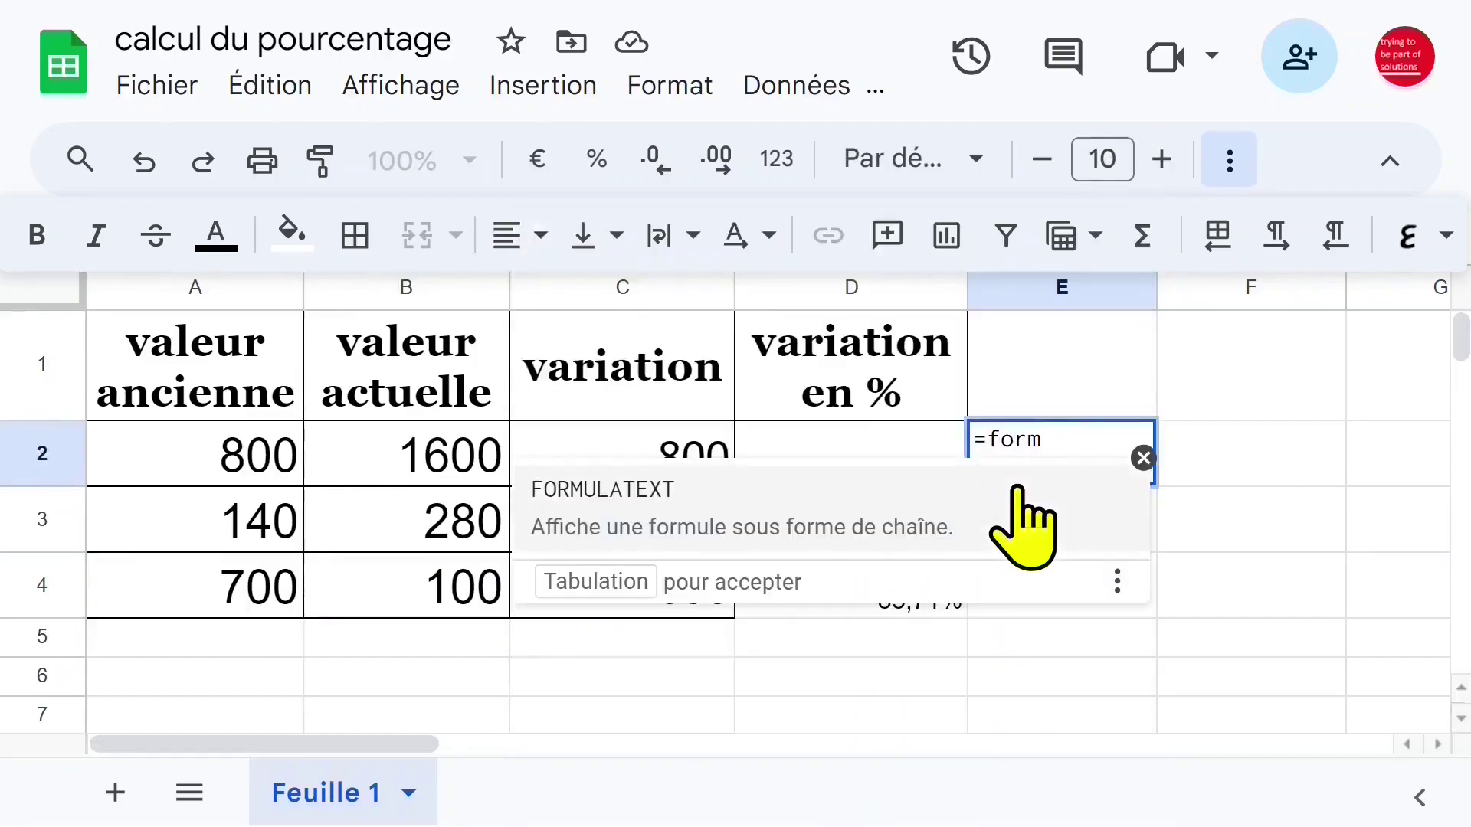
key("Tab")
left_click(863, 456)
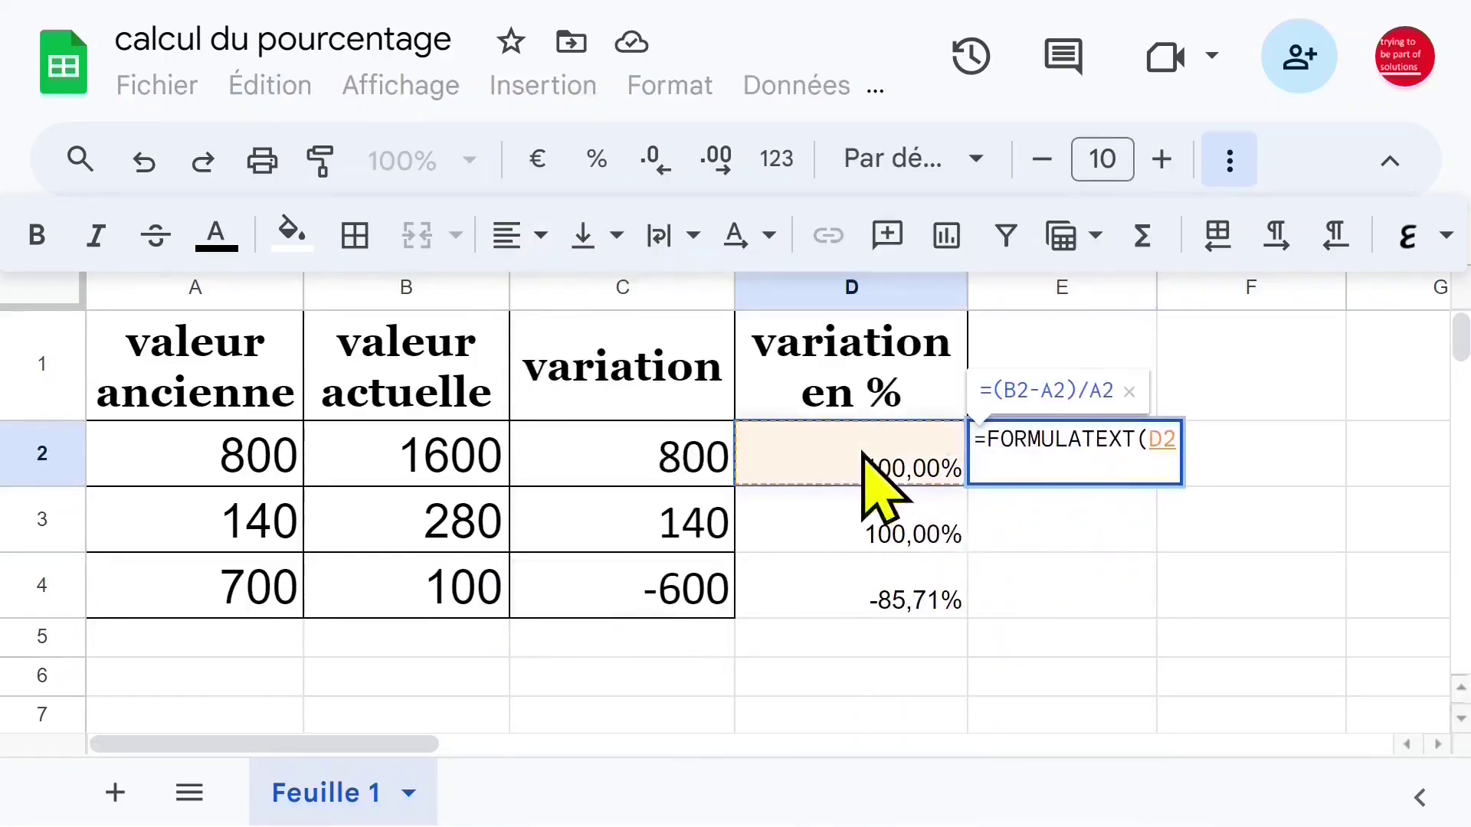
key("Return")
left_click(1125, 471)
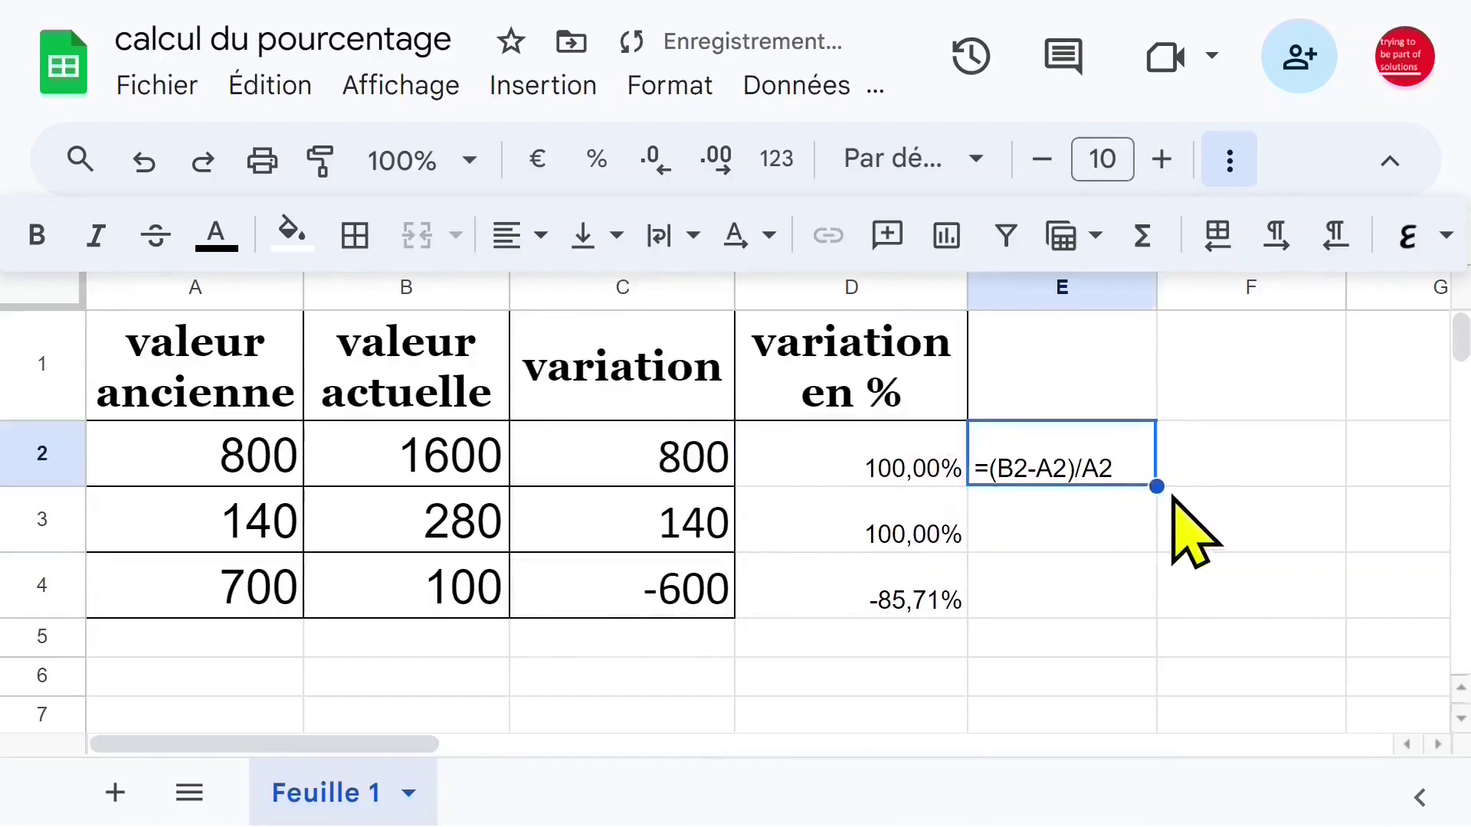
left_click_drag(1156, 485, 1149, 590)
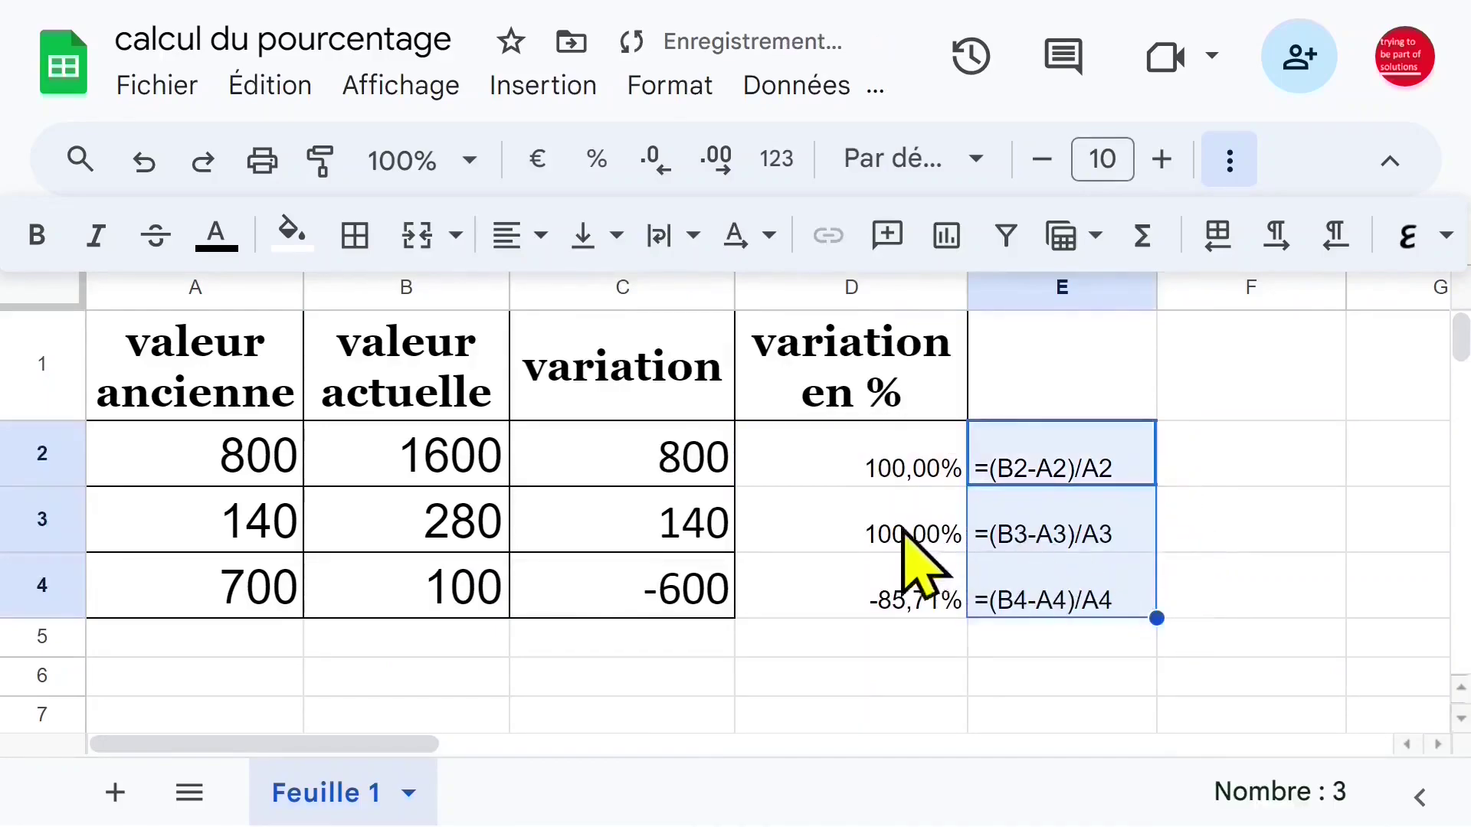
Step: Hide the document header and examine the formulas behind D2 and C2
left_click(892, 506)
left_click(887, 459)
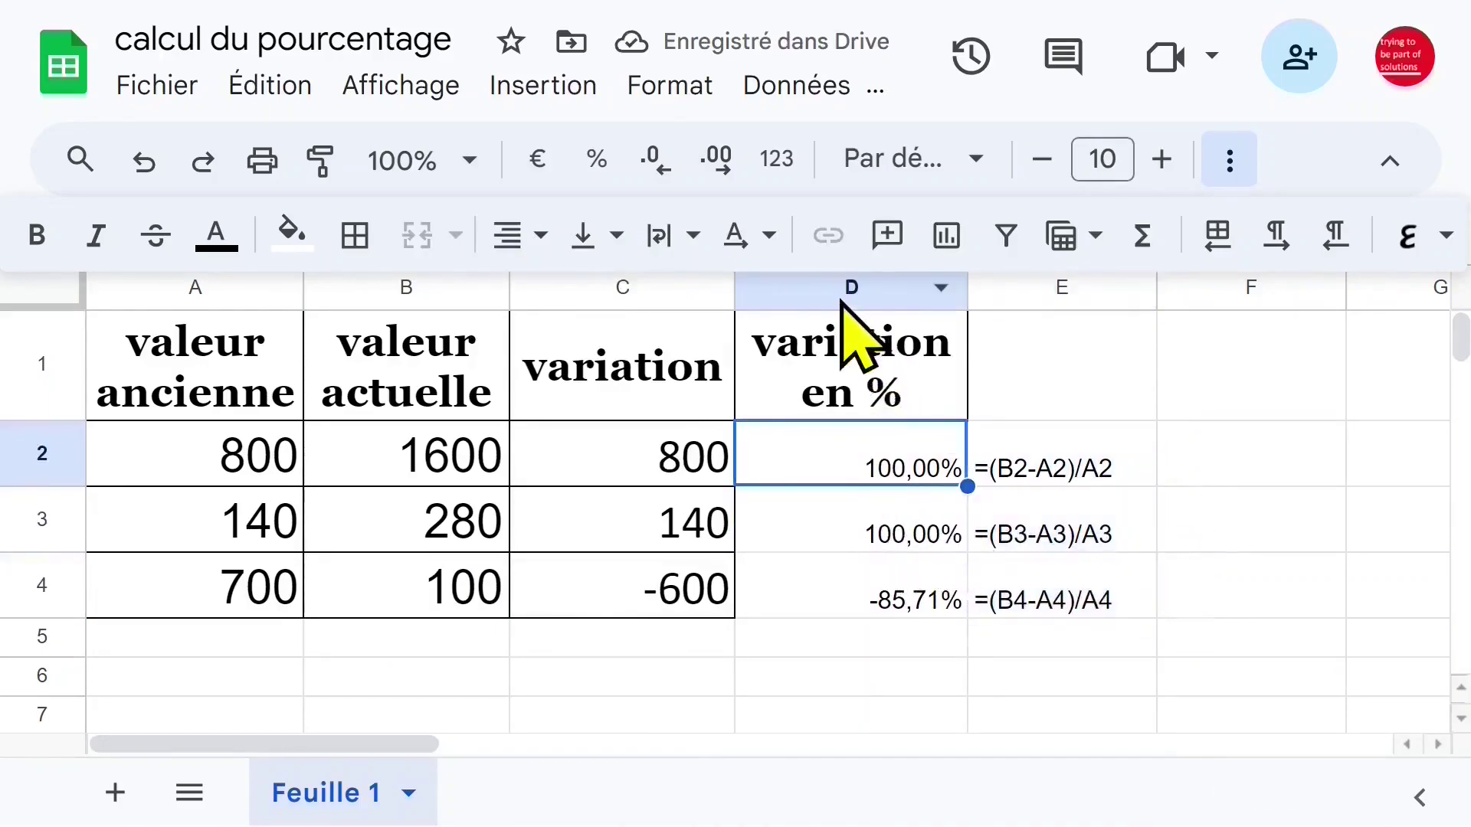
left_click(1388, 162)
left_click(839, 390)
left_click(861, 341)
left_click(542, 368)
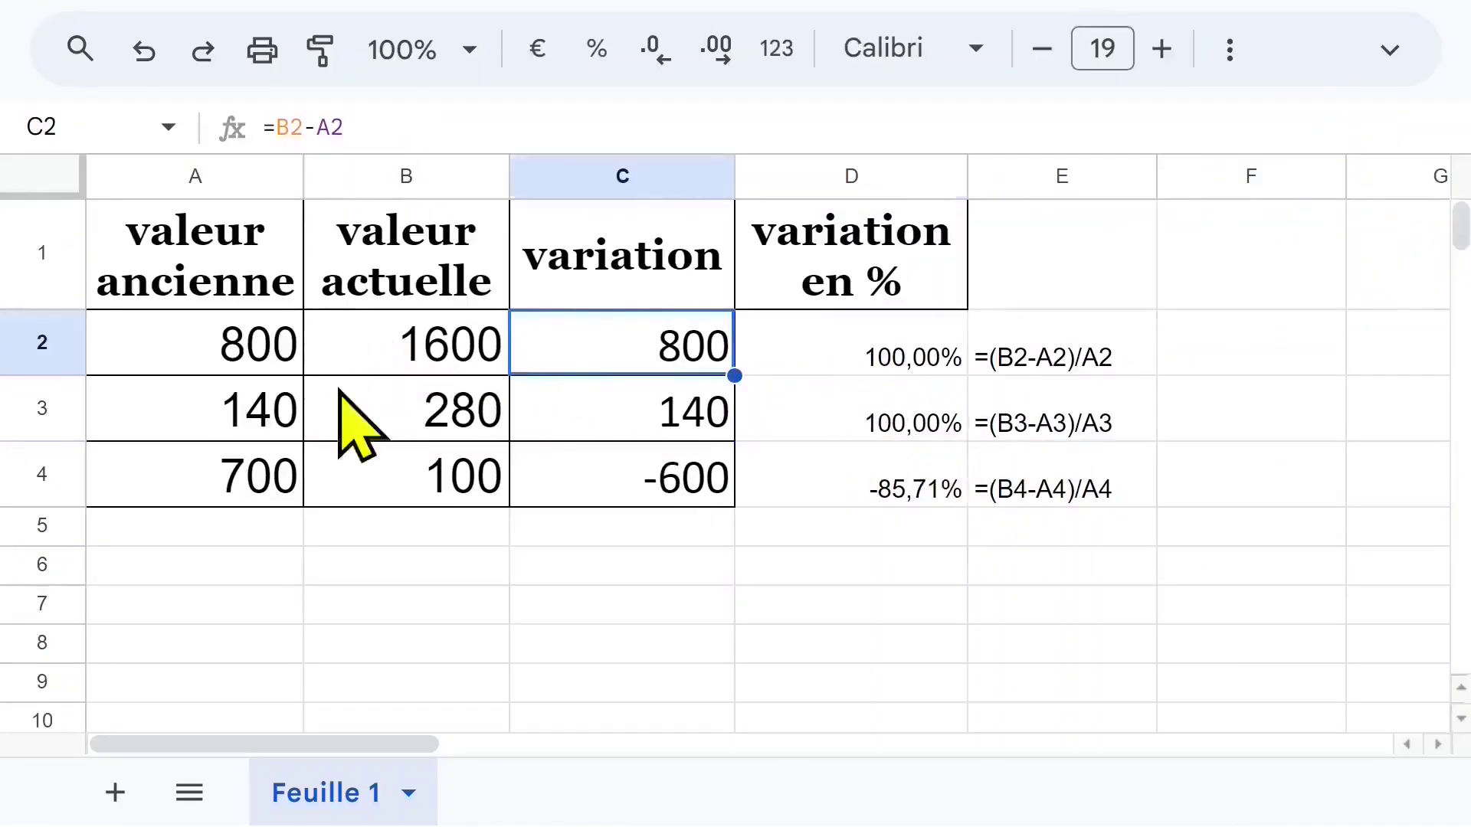
Step: Duplicate the sheet Feuille 1
left_click(409, 795)
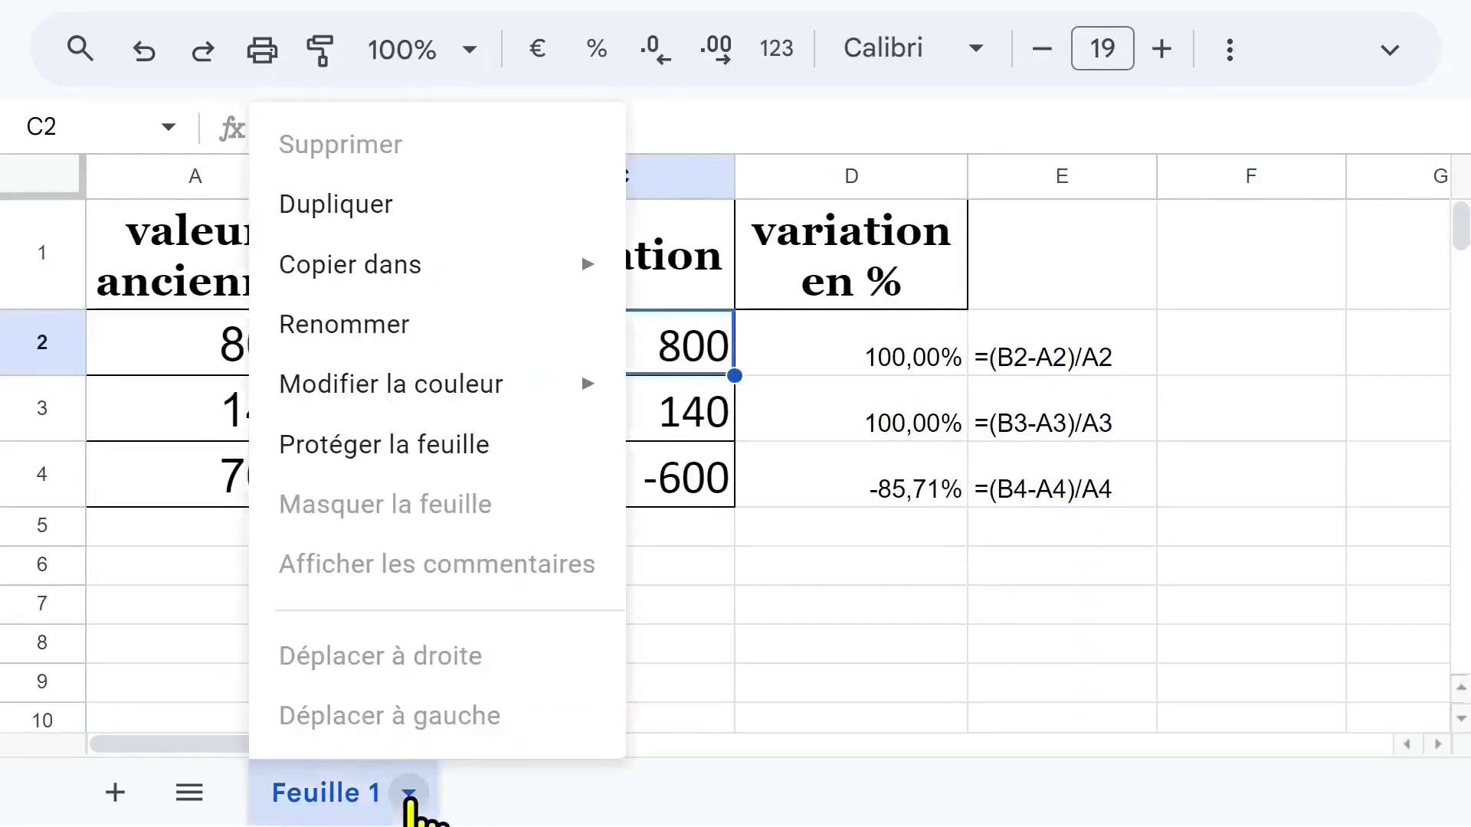
left_click(375, 208)
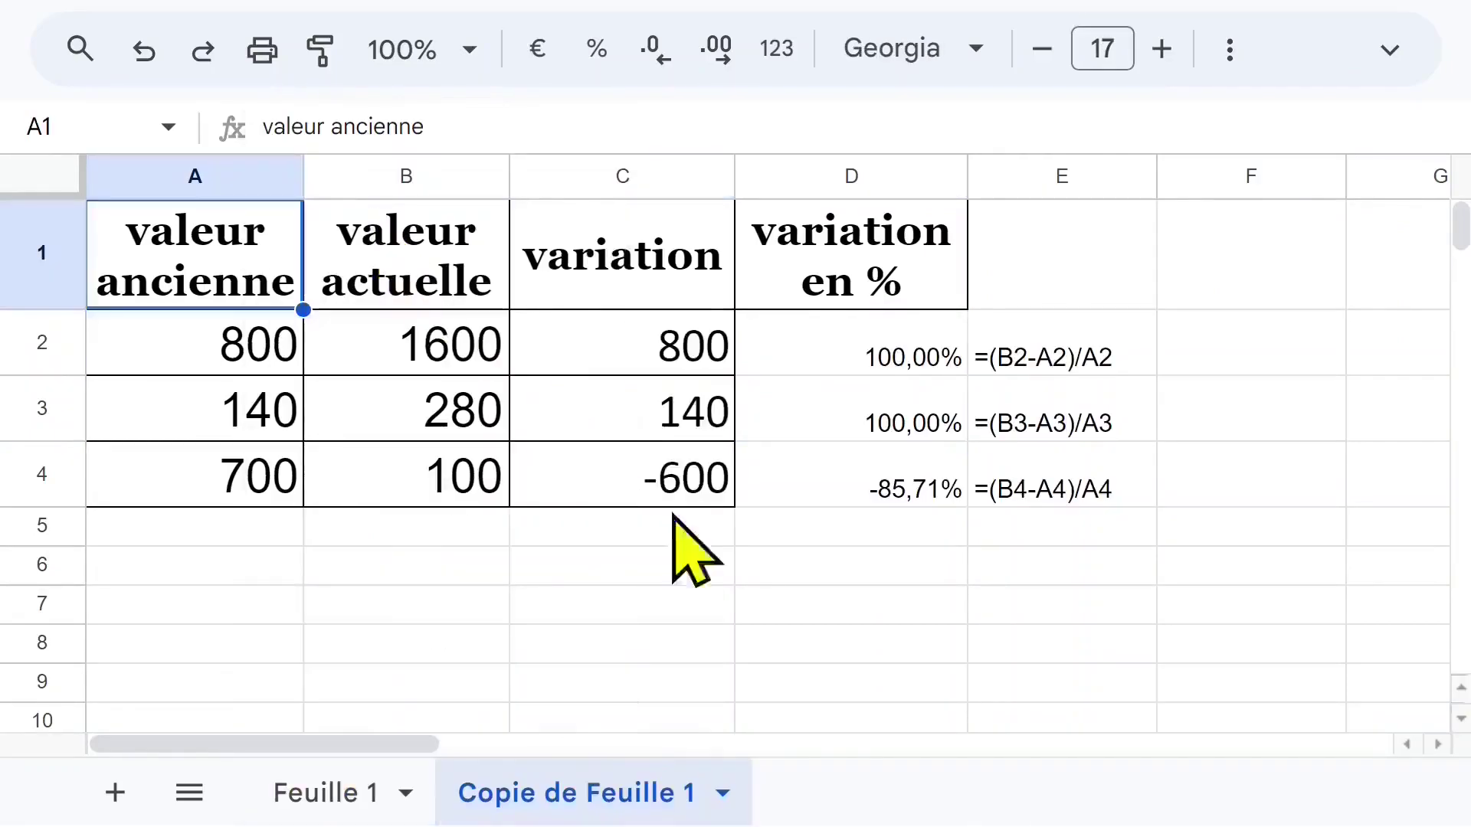
Step: Define a named range valeurAncienne for cells A1:A4 on the sheet Copie de Feuille 1
left_click(594, 323)
left_click(207, 276)
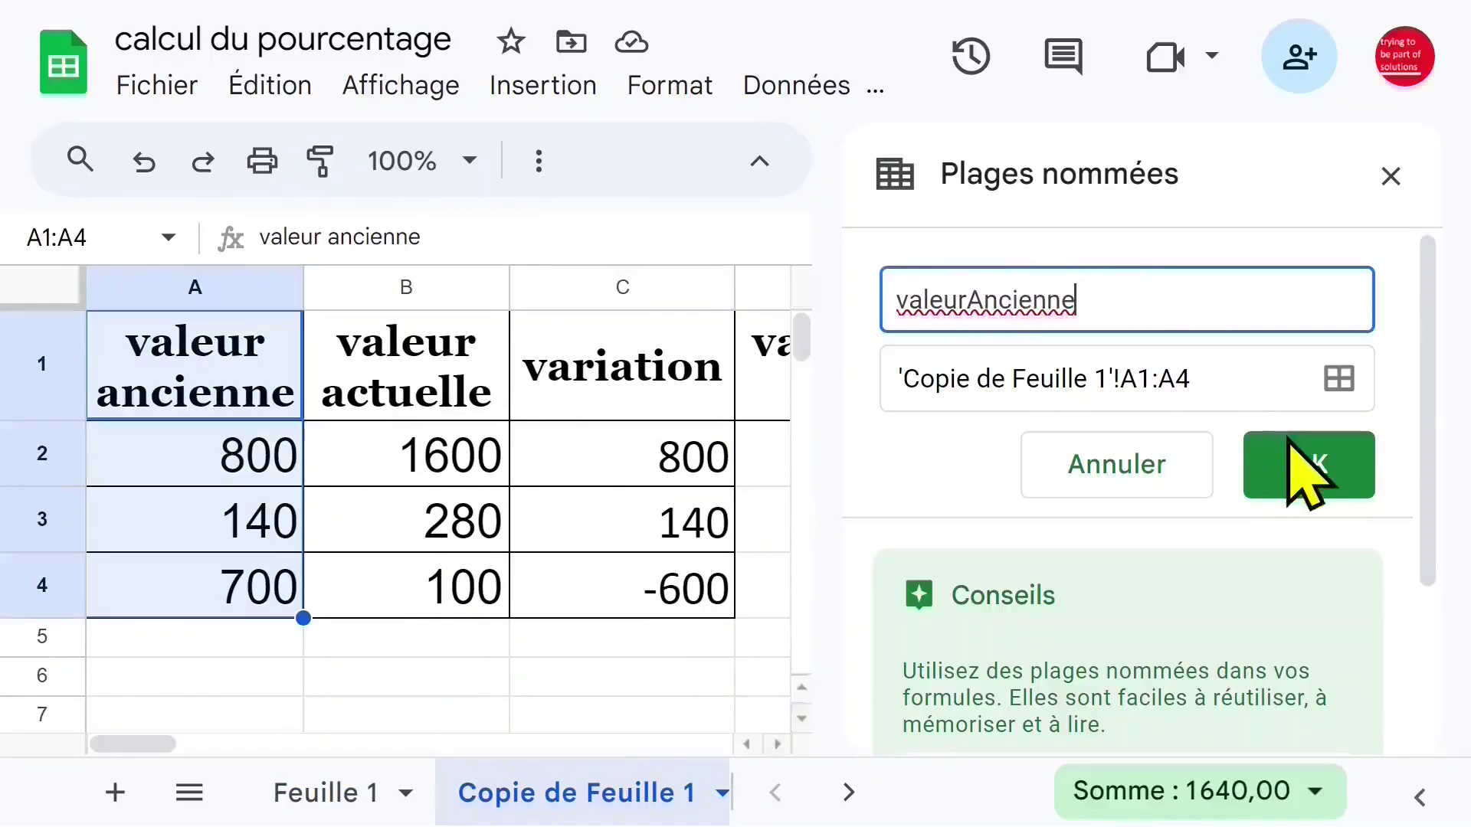
left_click(1307, 469)
Step: Define a named range valeuractuelle for cells B1:B4 on the sheet Copie de Feuille 1
left_click(441, 407)
left_click_drag(416, 314, 416, 598)
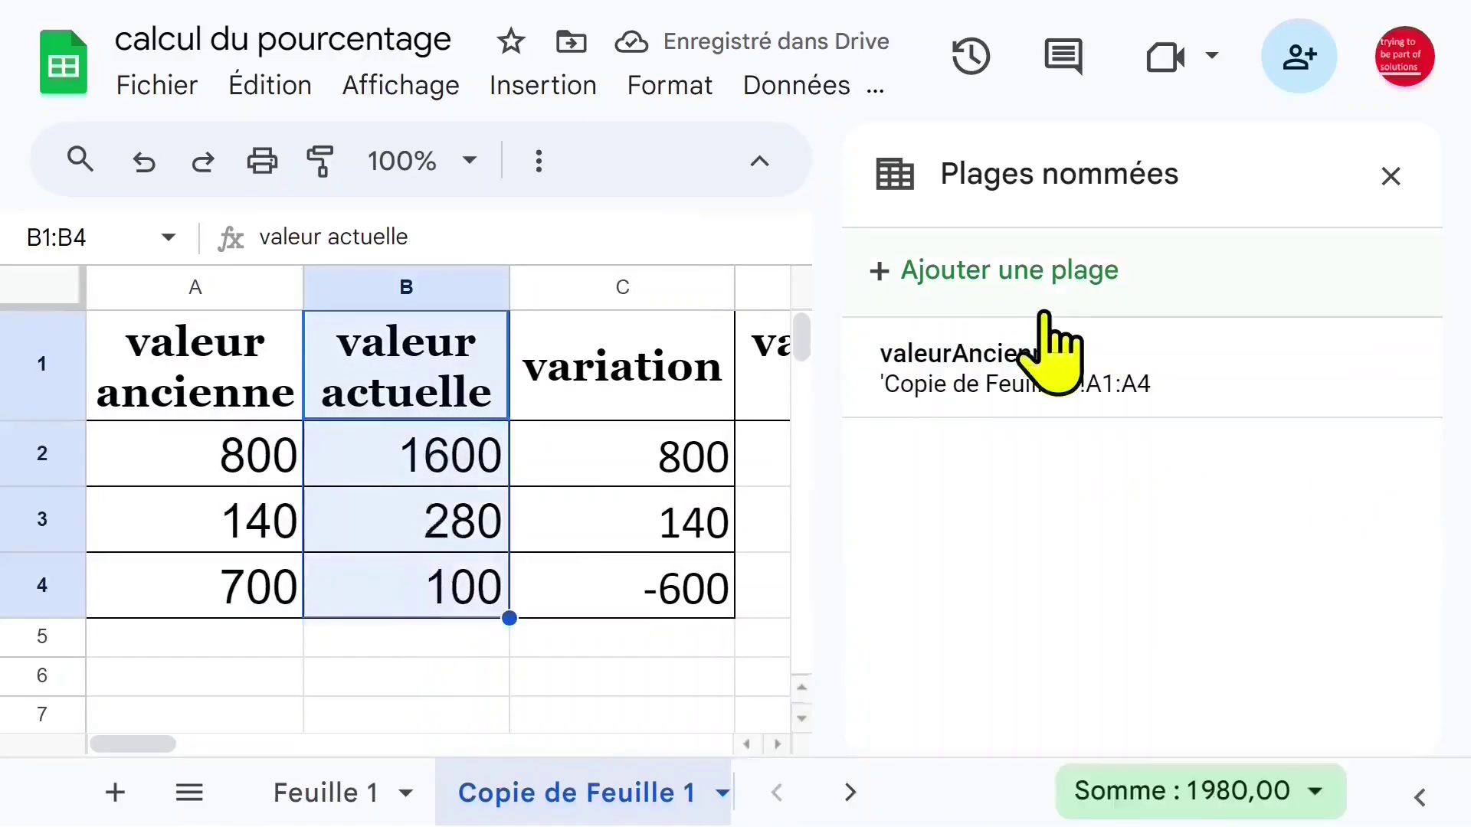
left_click(1044, 269)
type("valeuractuelle")
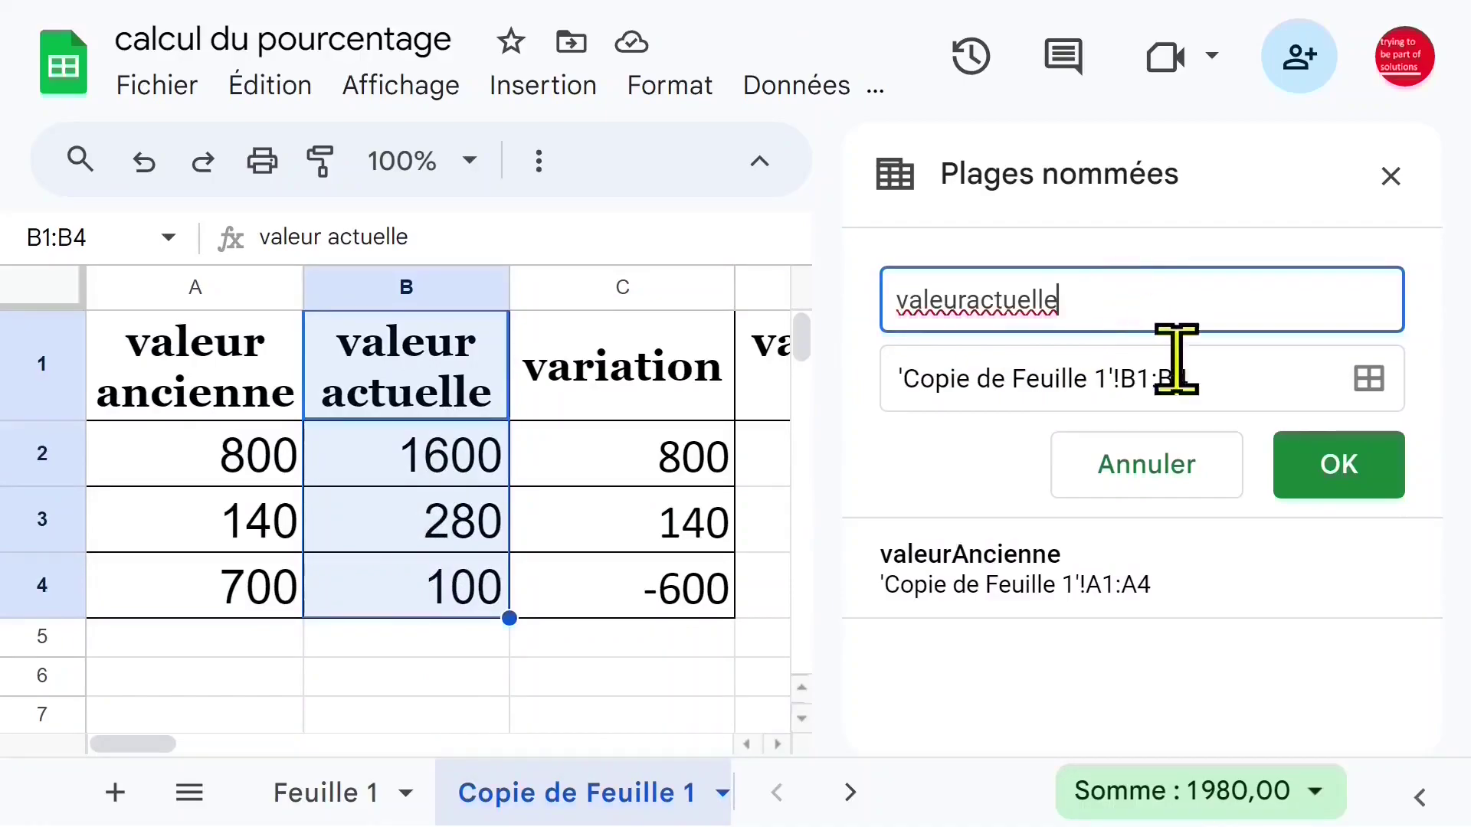
left_click(1340, 462)
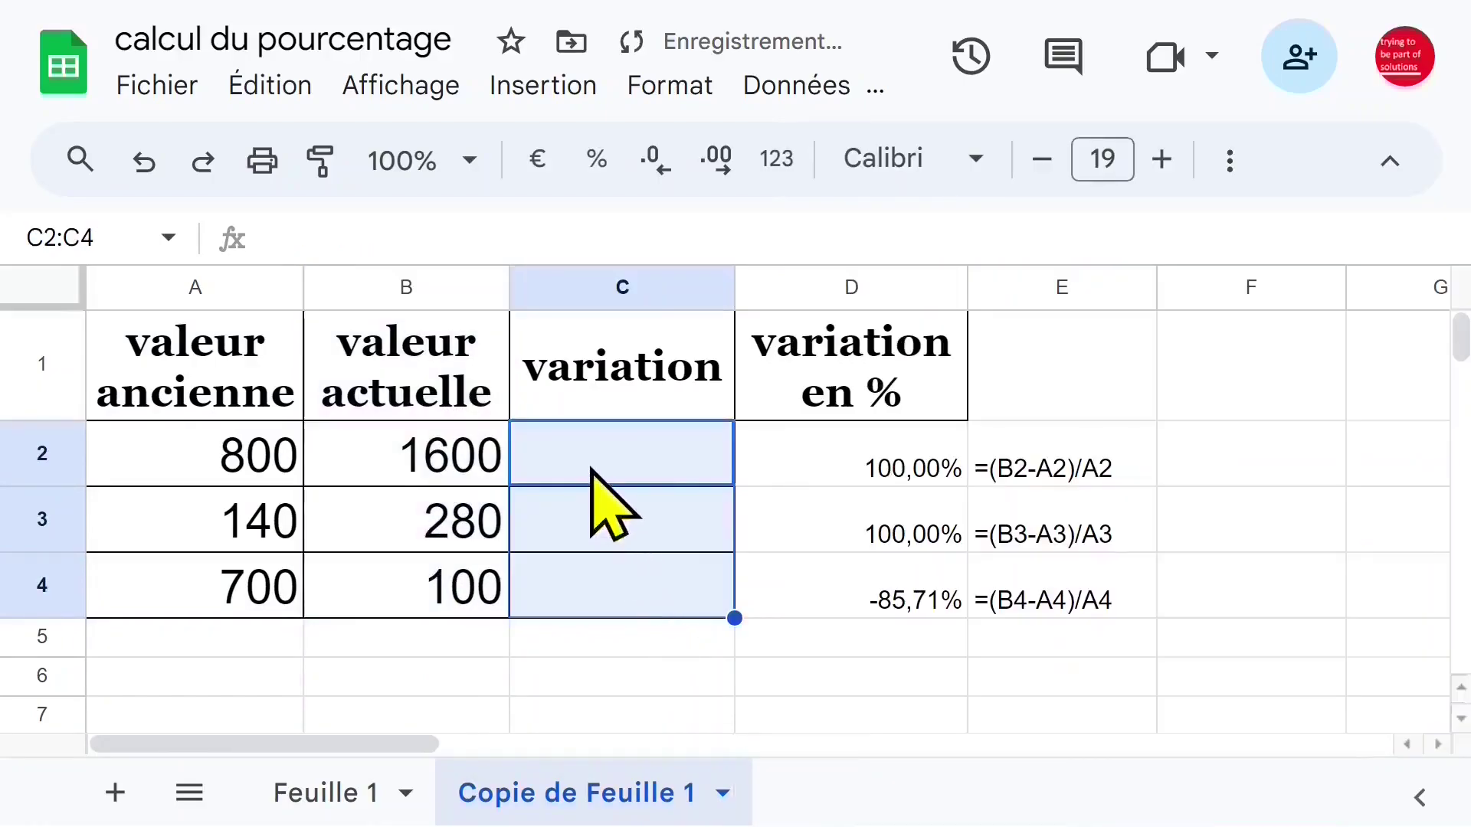
Step: Enter the formula =valeuractuelle-valeurAncienne in C2 using the two named ranges
left_click(592, 469)
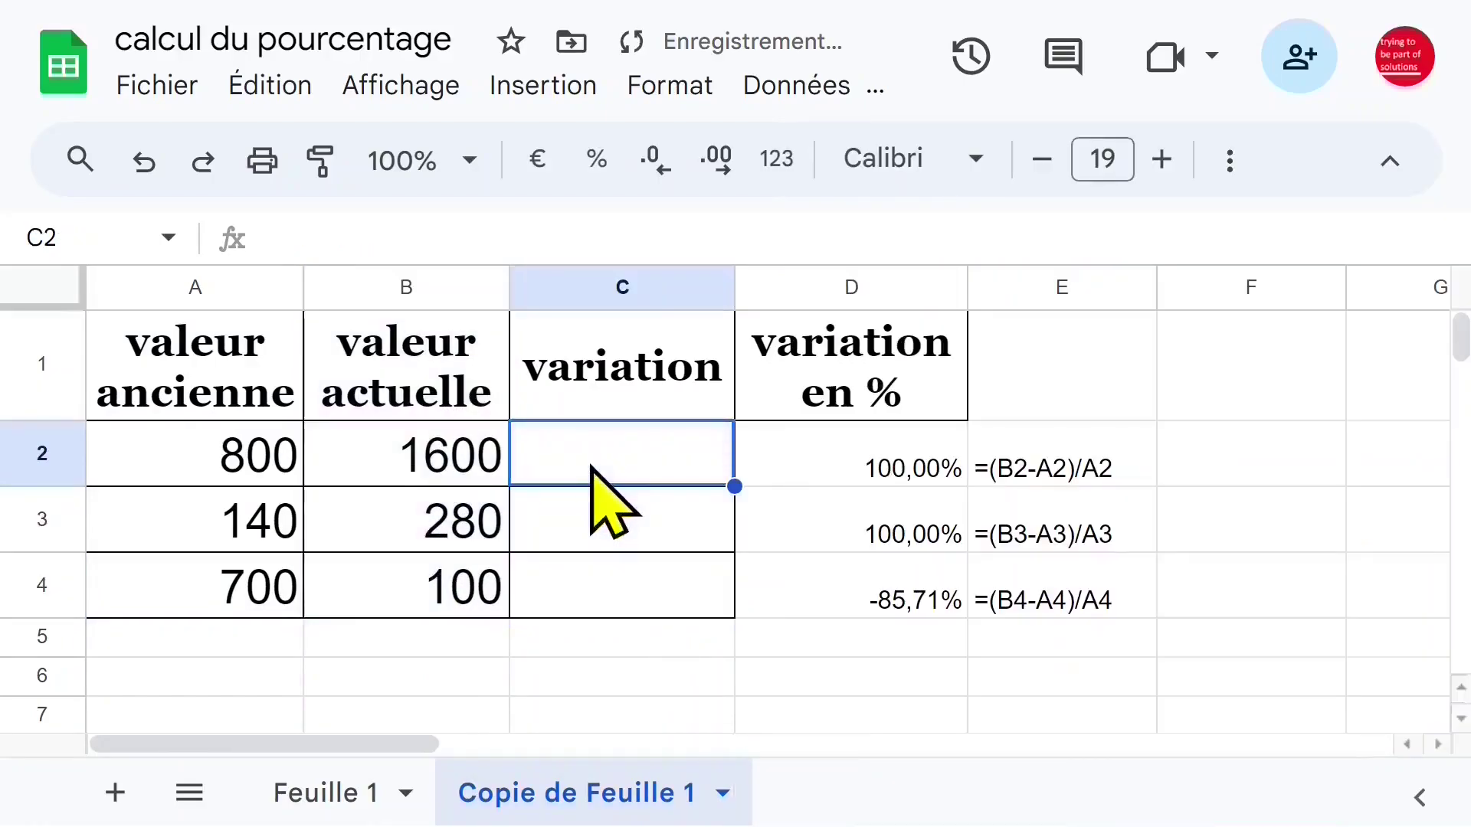
type("=v")
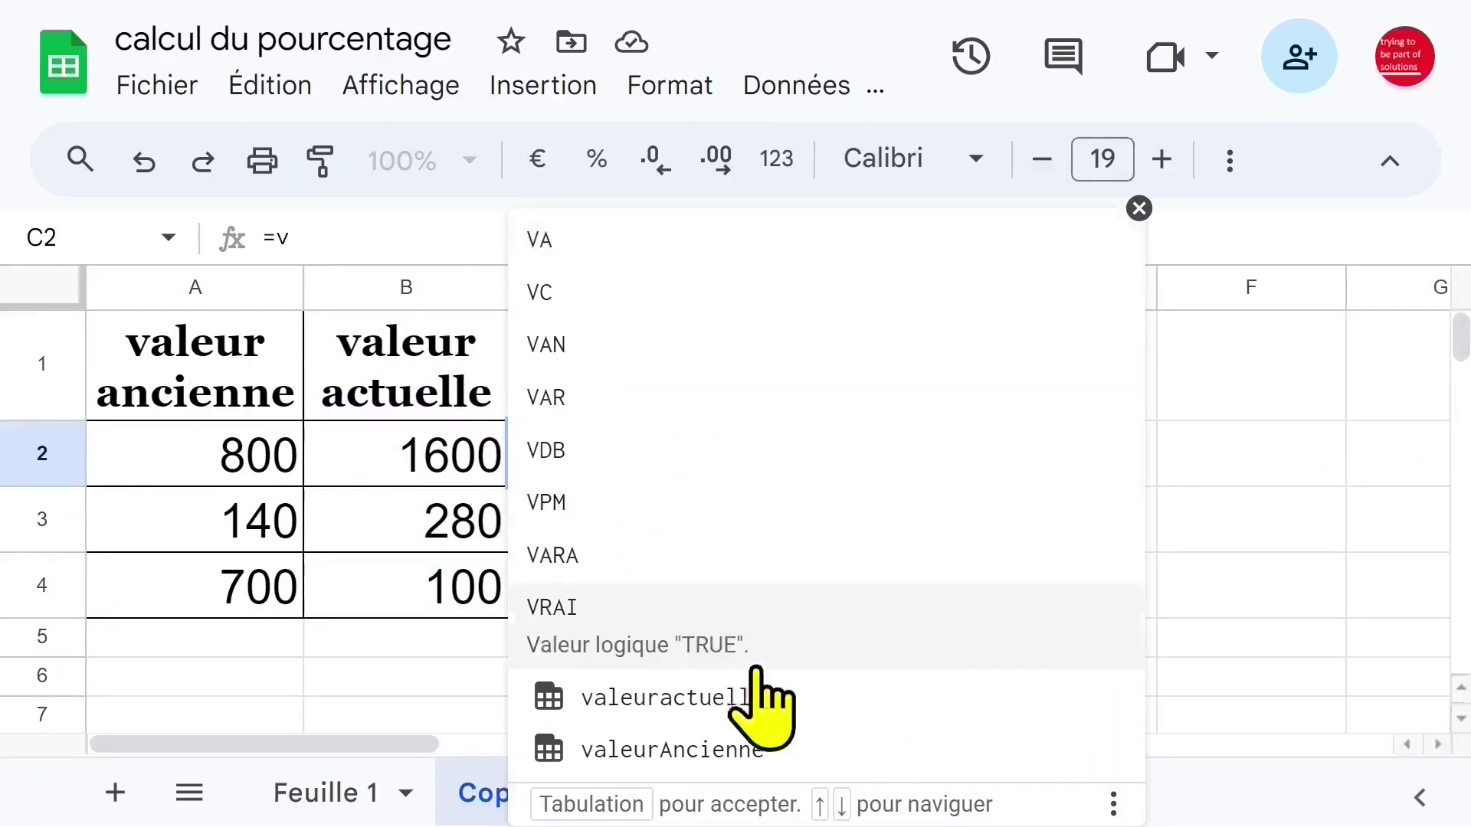
left_click(726, 669)
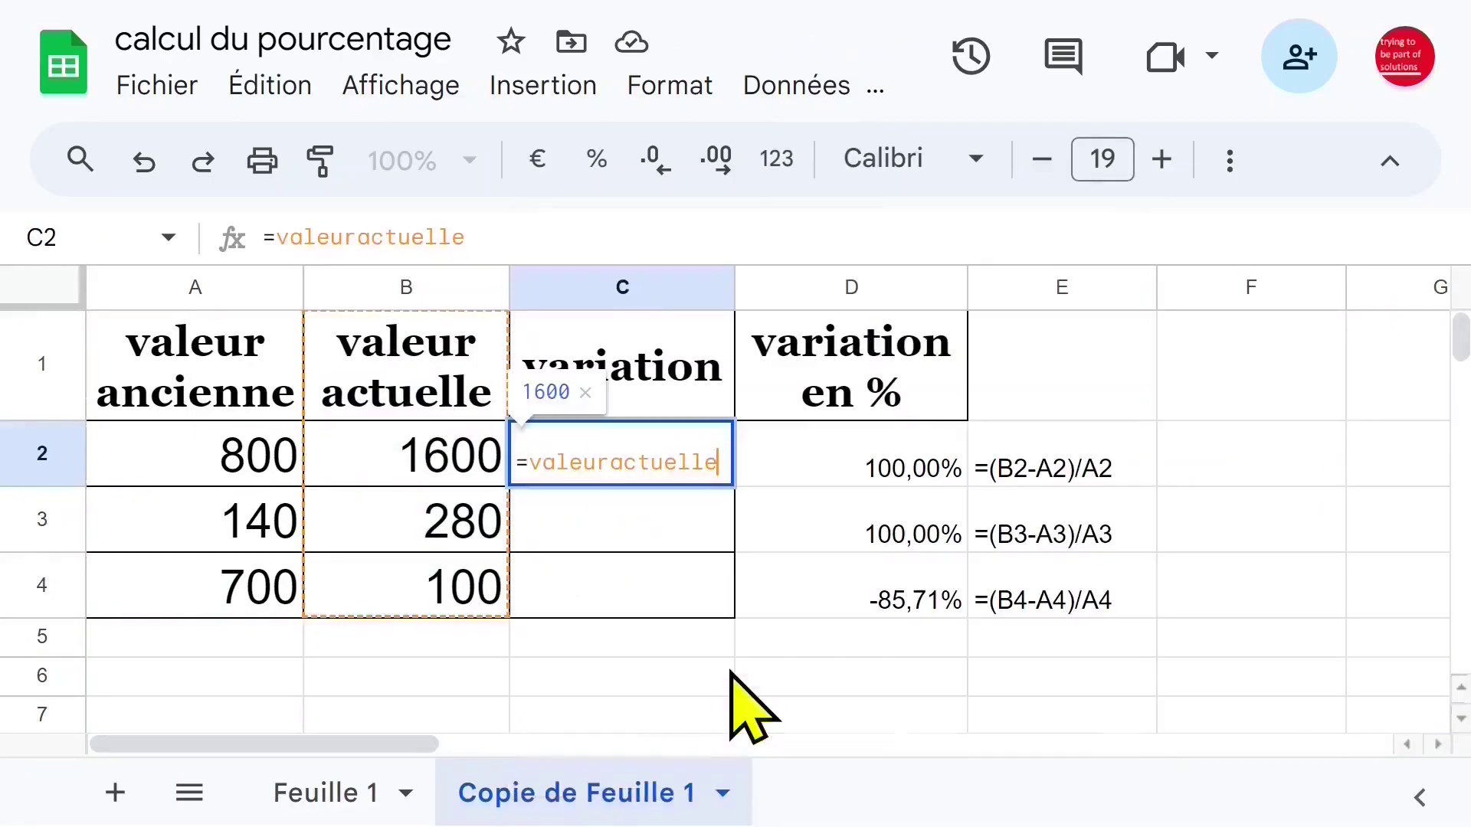
type("-va")
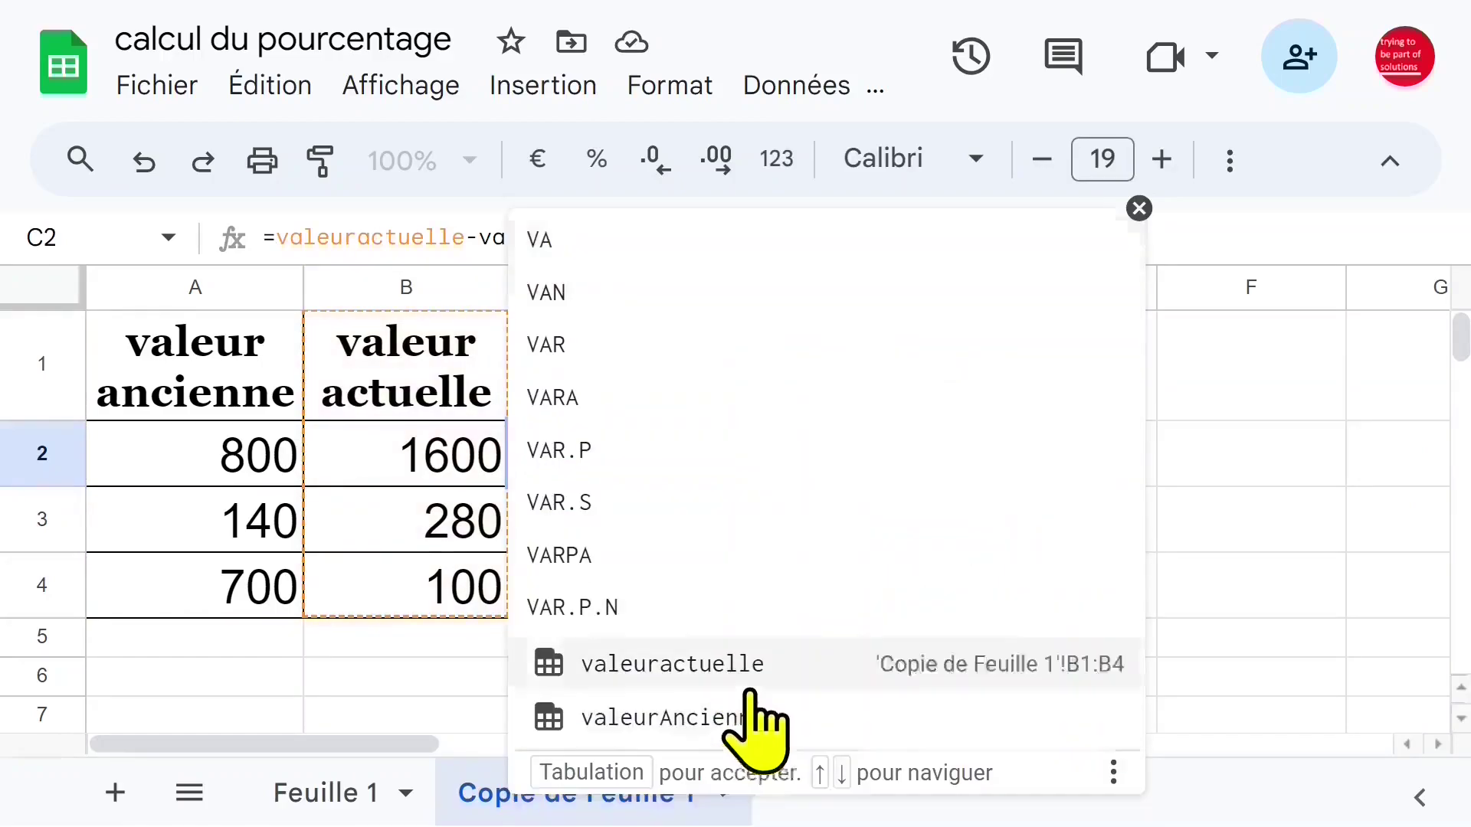
left_click(738, 714)
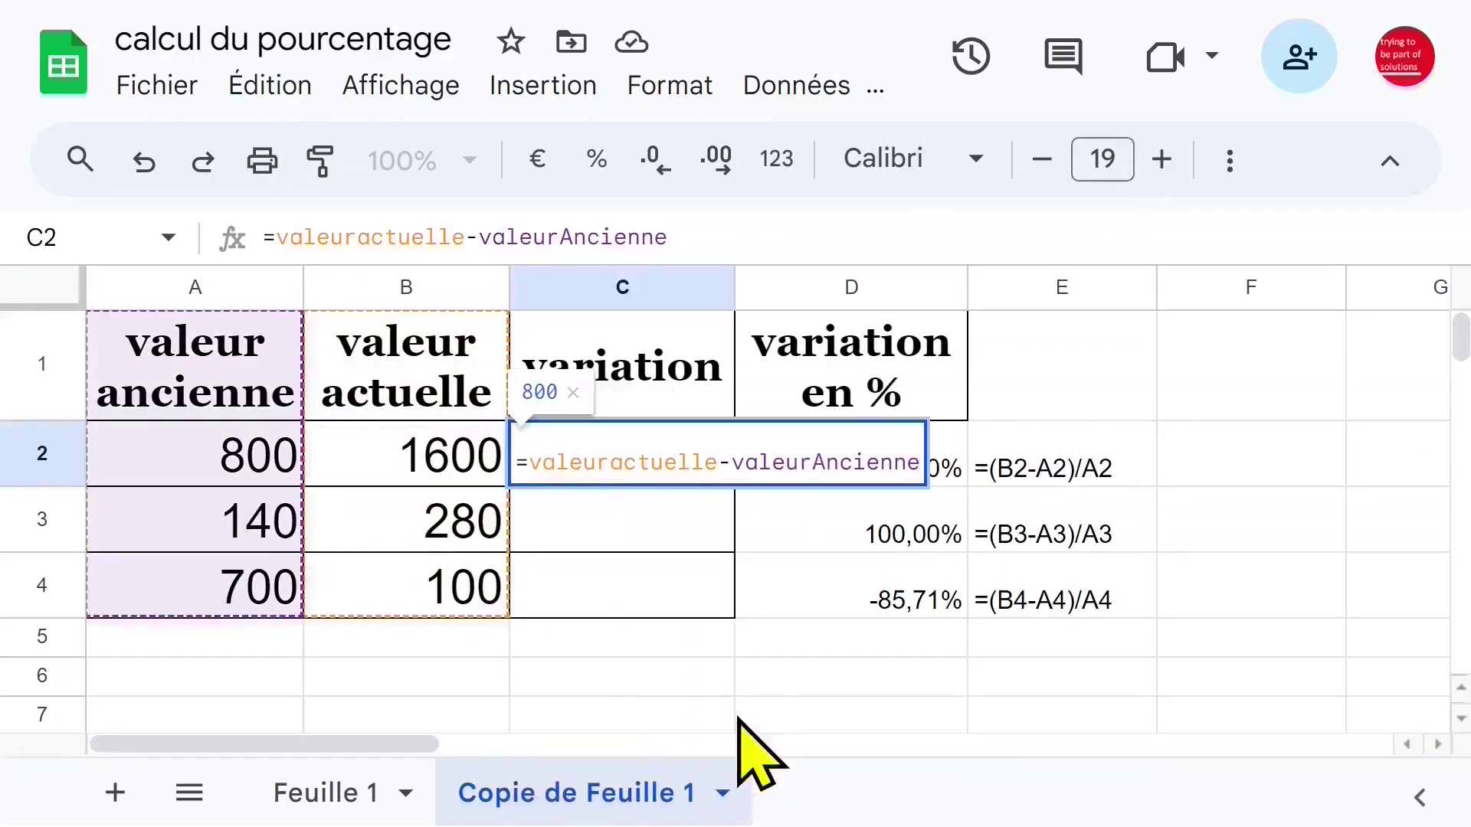
key("Return")
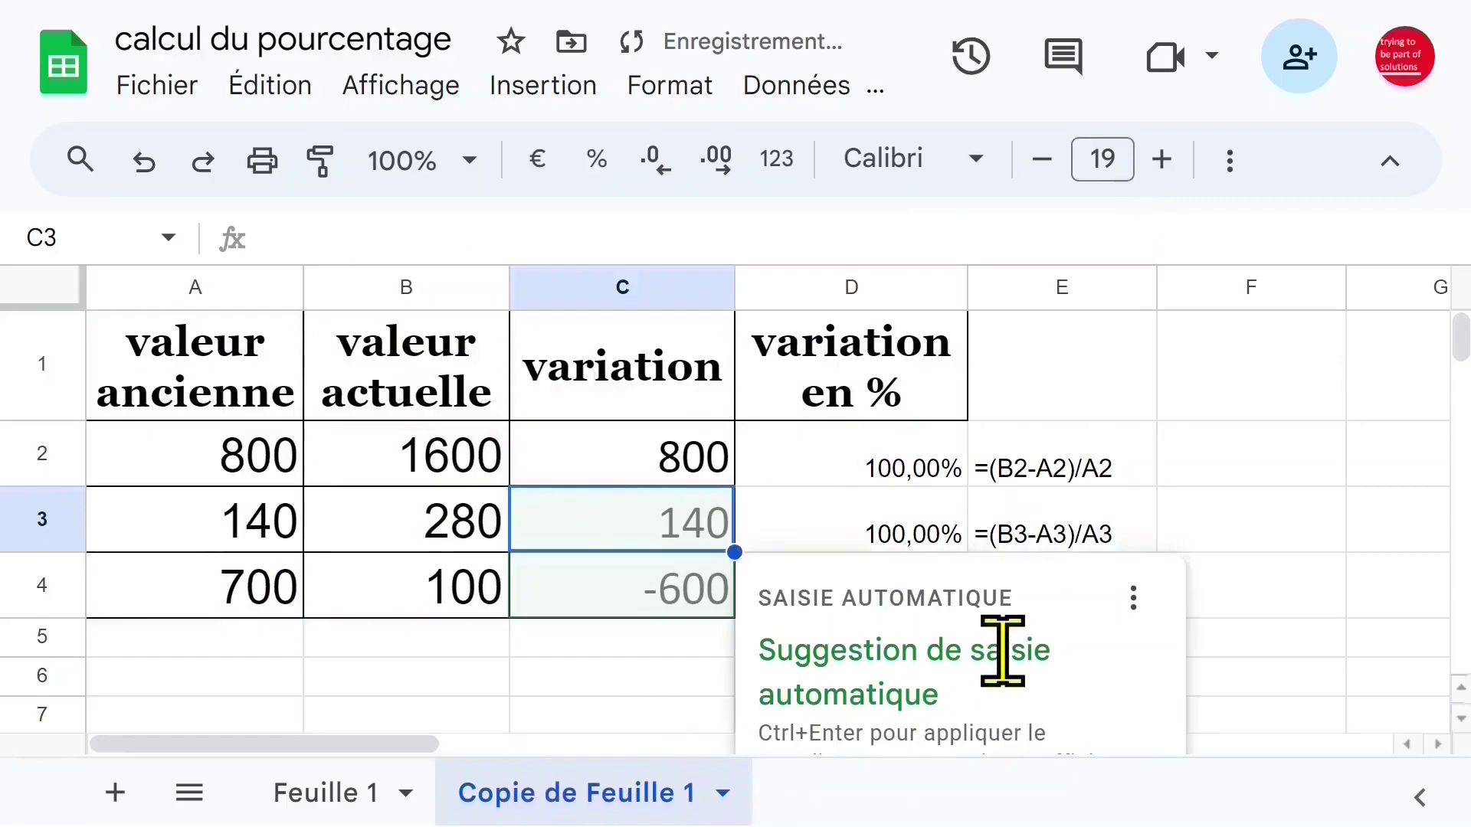
Step: Accept the autofill suggestion to extend the variation formula to C3 and C4, and check the filled cells
scroll(1001, 640, "down", 2)
left_click(781, 669)
scroll(782, 690, "up", 1)
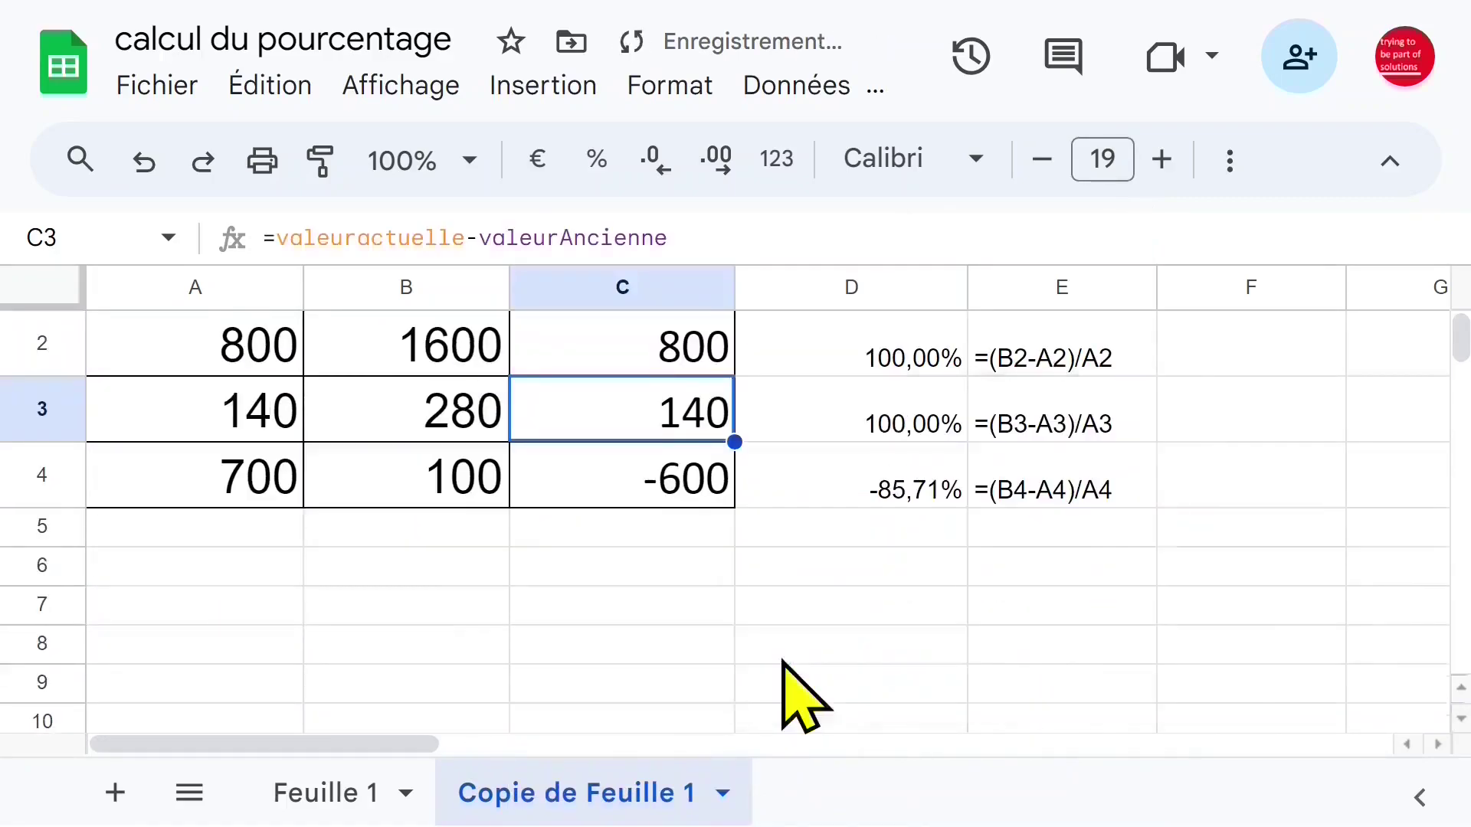
scroll(696, 636, "up", 1)
left_click(634, 460)
left_click(657, 546)
Step: Clear the percentage variation formulas from D2:D4
left_click(862, 470)
left_click_drag(862, 469, 865, 609)
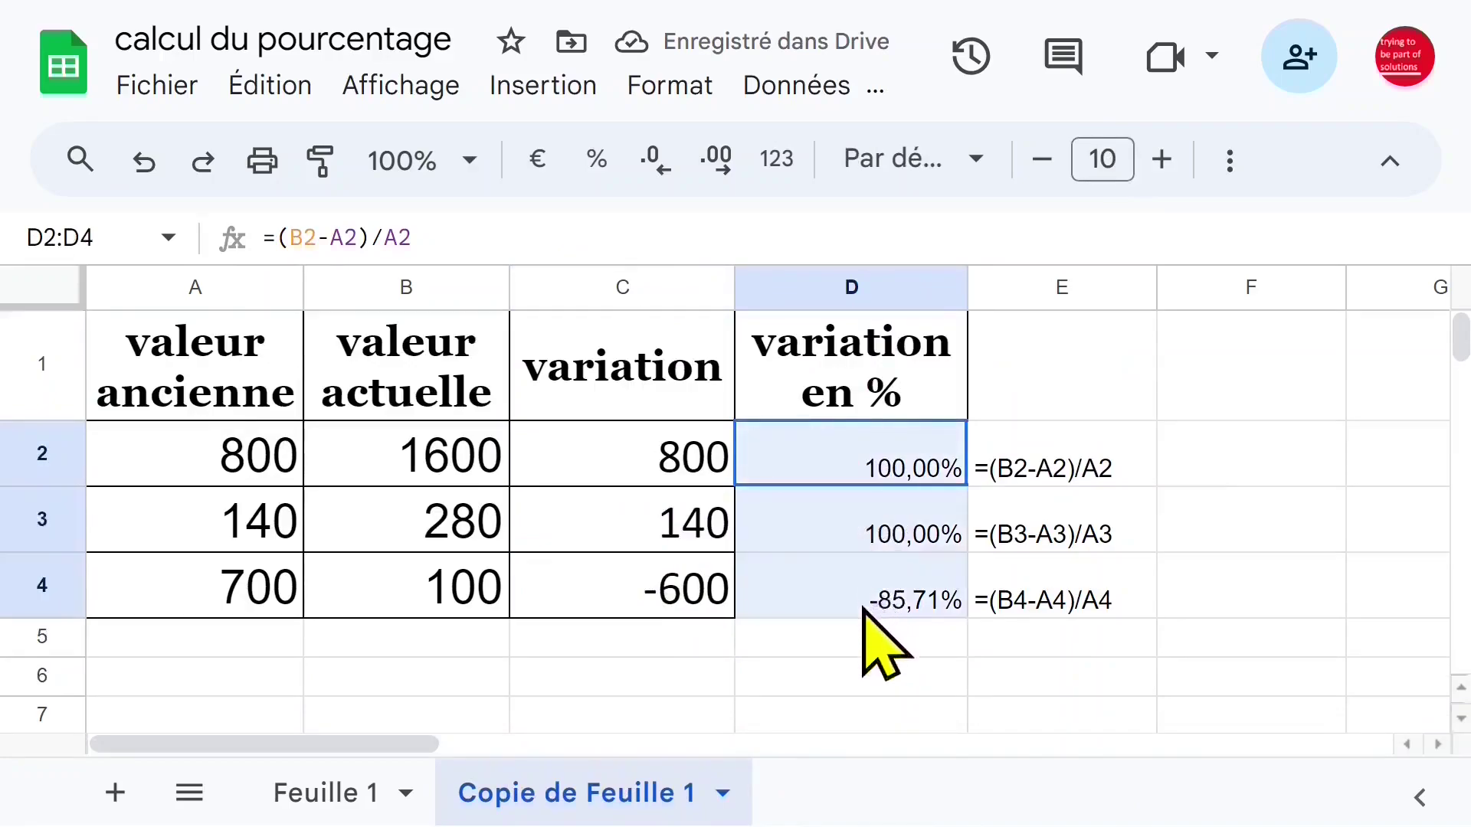
key("Delete")
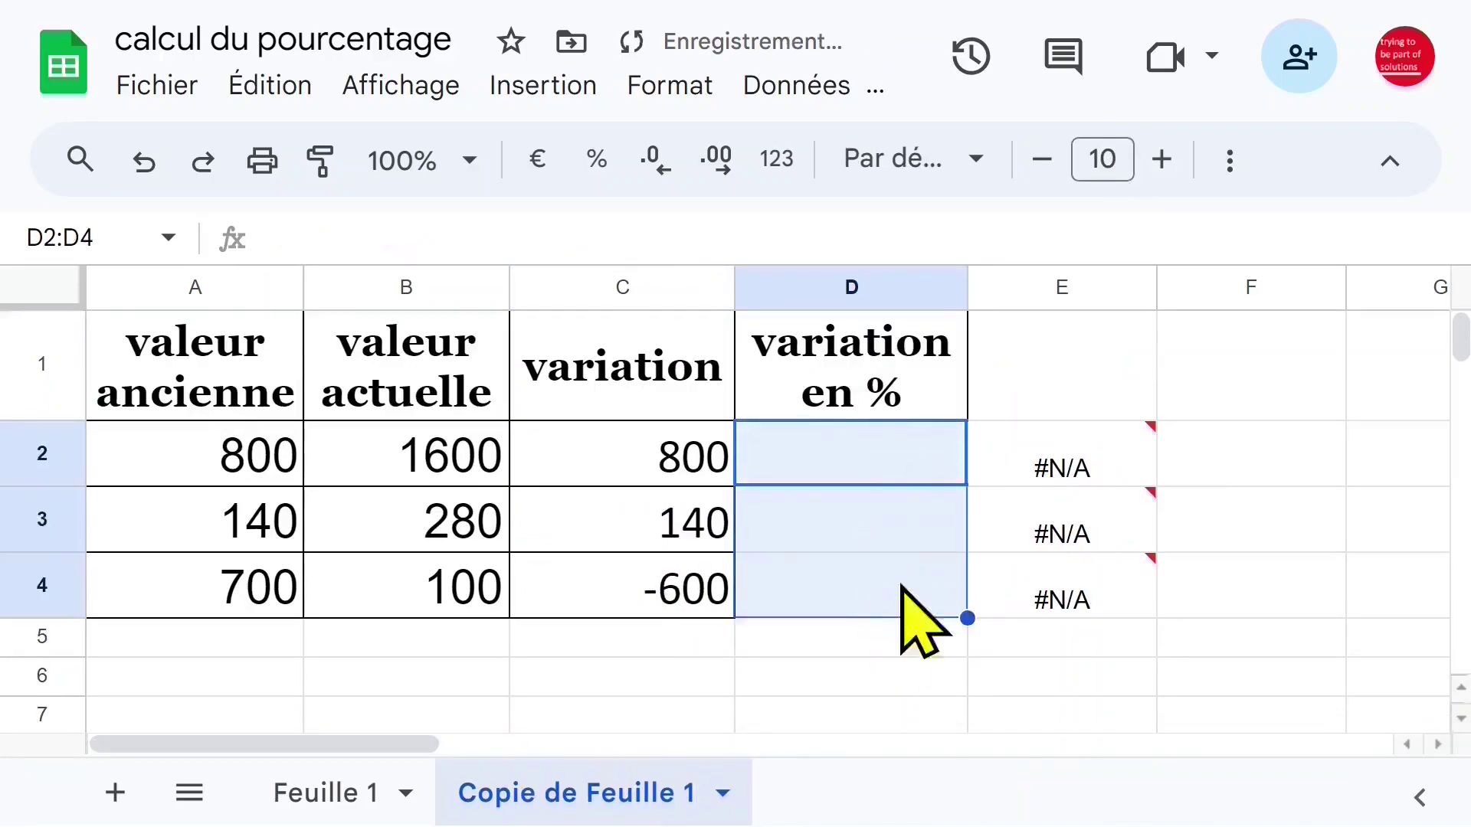
Step: Enter the formula =(valeuractuelle-valeurAncienne)/valeurAncienne in D2 using the named ranges
left_click(840, 458)
type("=")
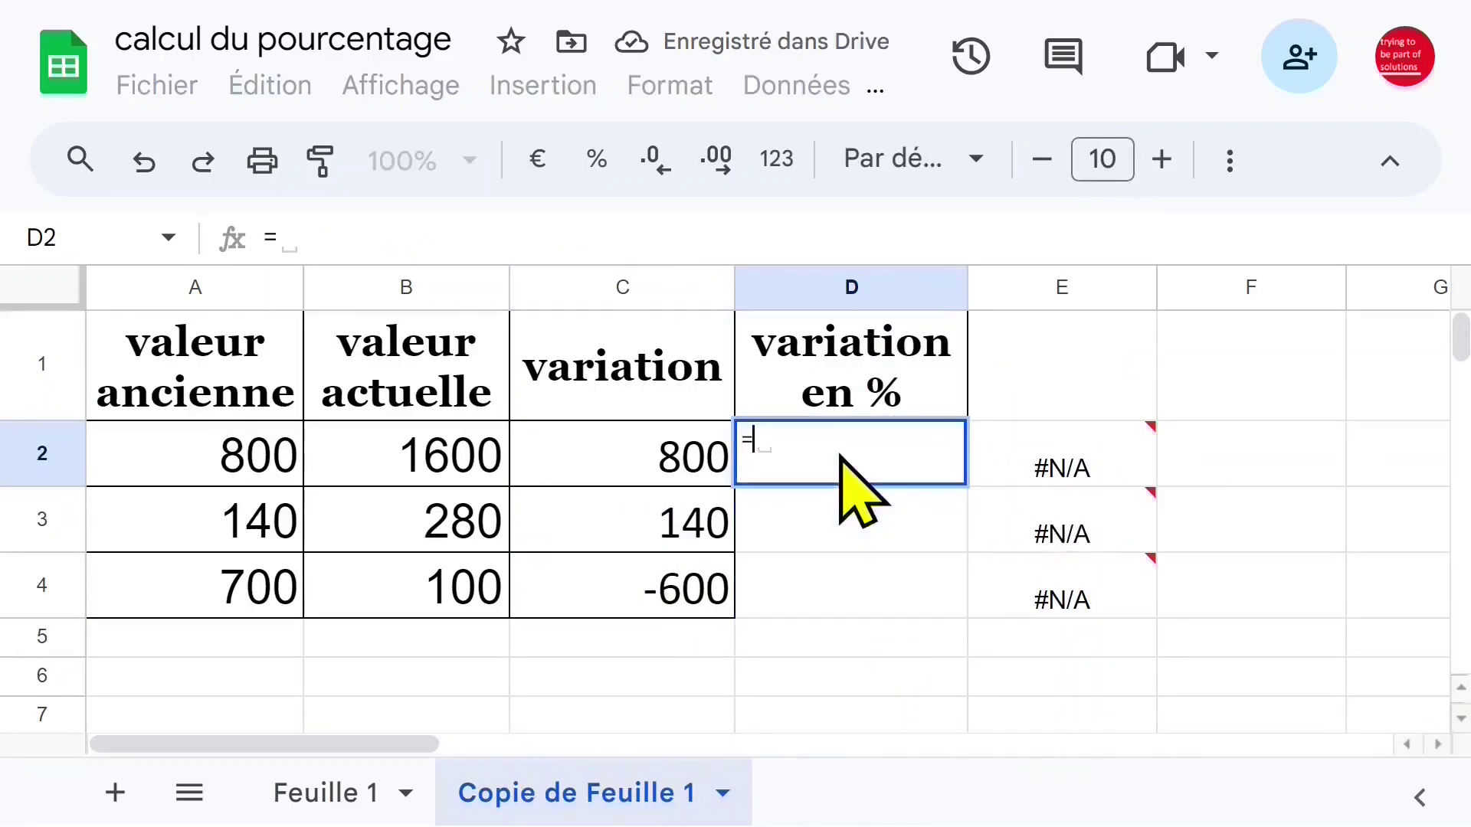
type("(val")
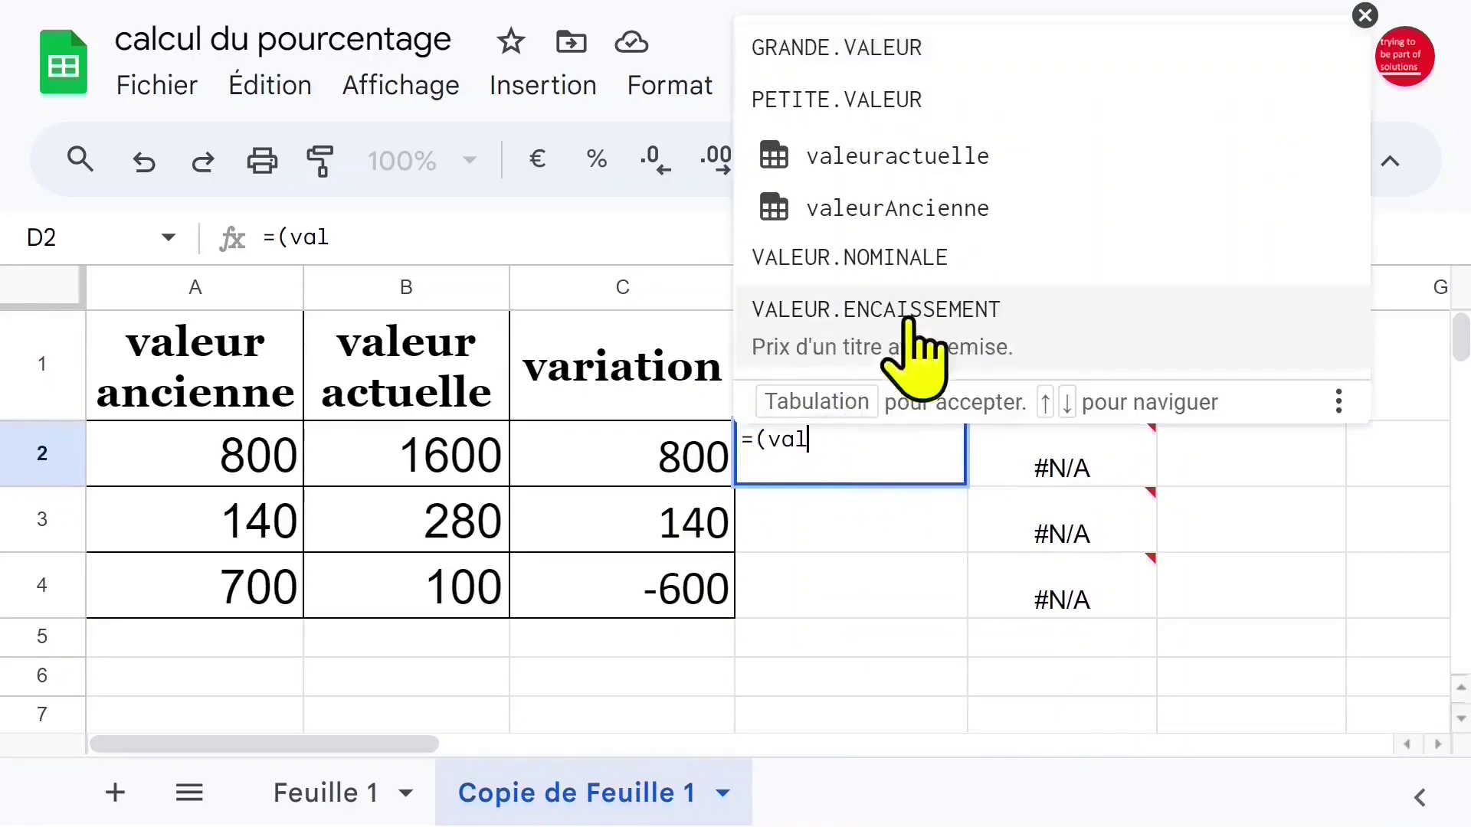
left_click(963, 165)
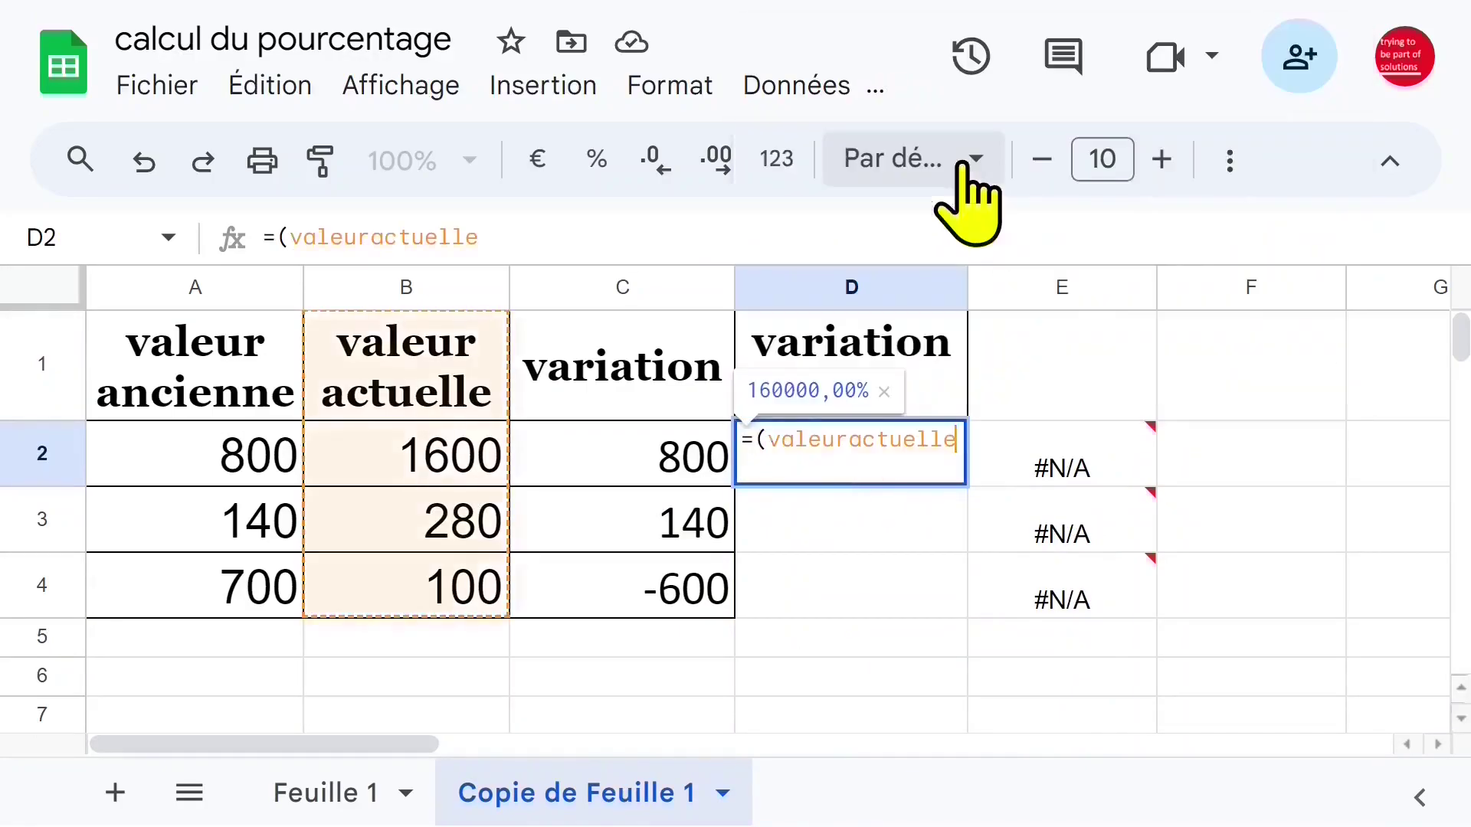
type("-valeurAncienne")
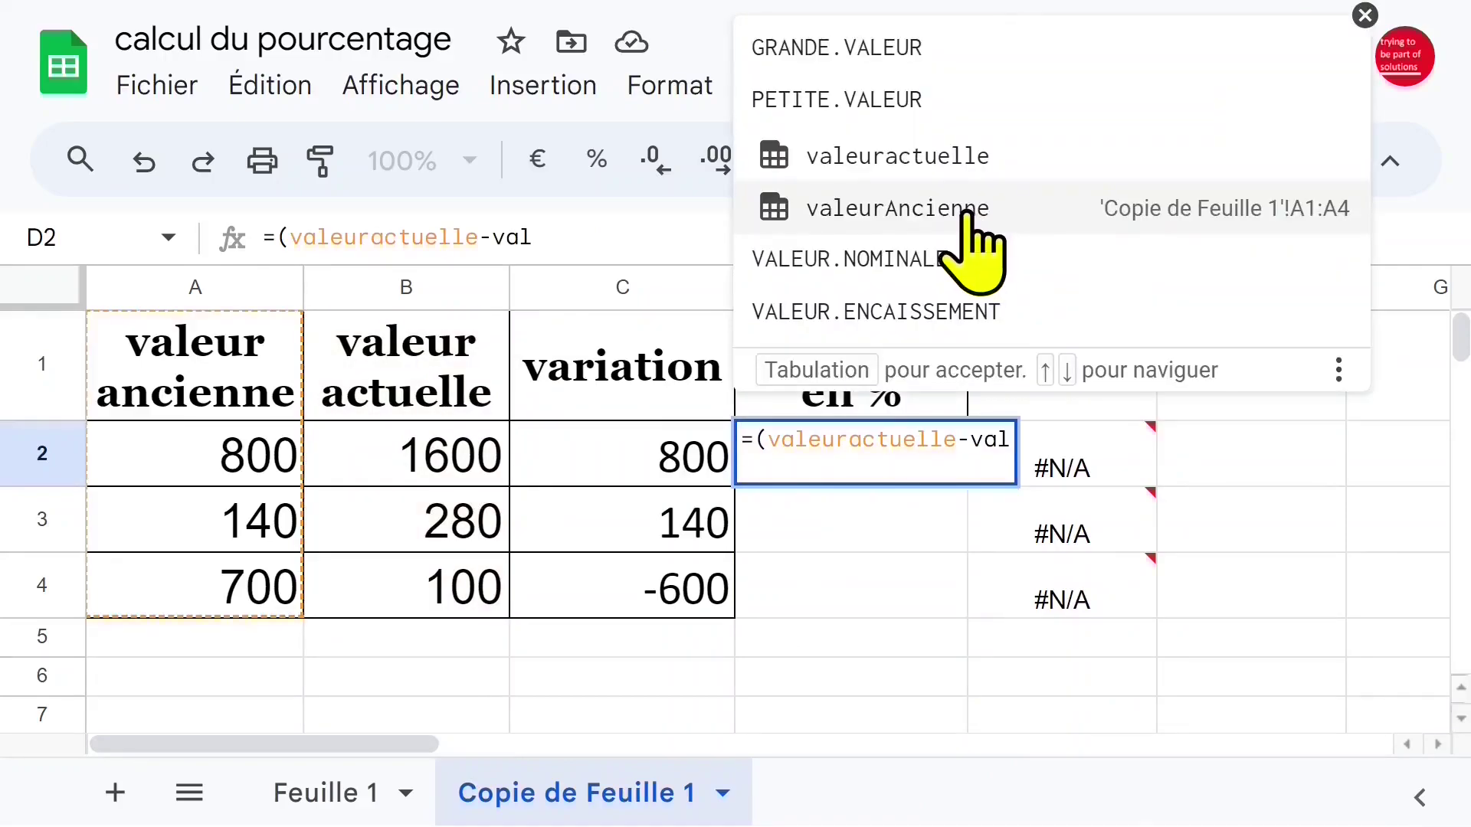
left_click(971, 209)
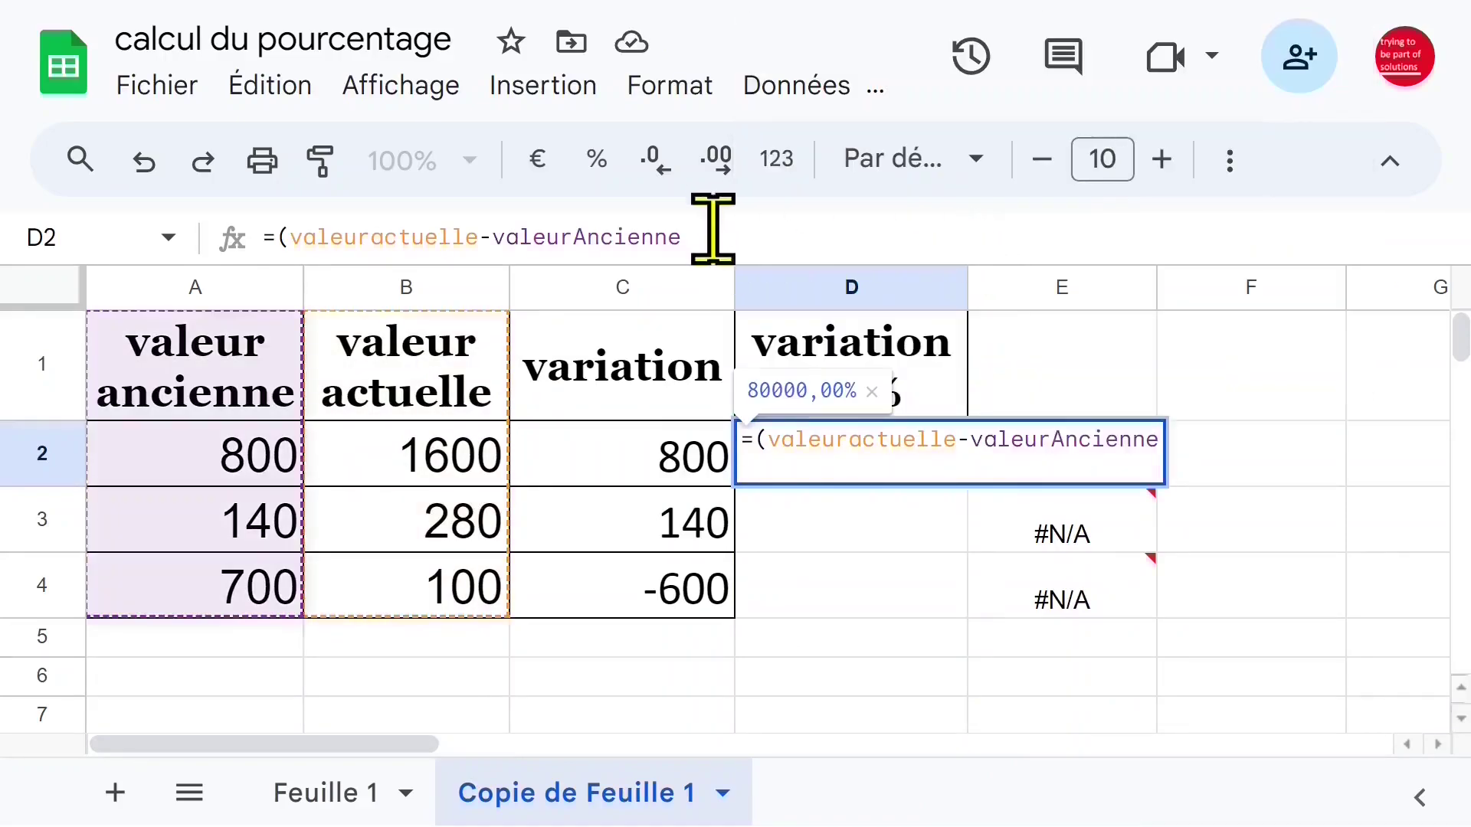
left_click(743, 230)
type(")")
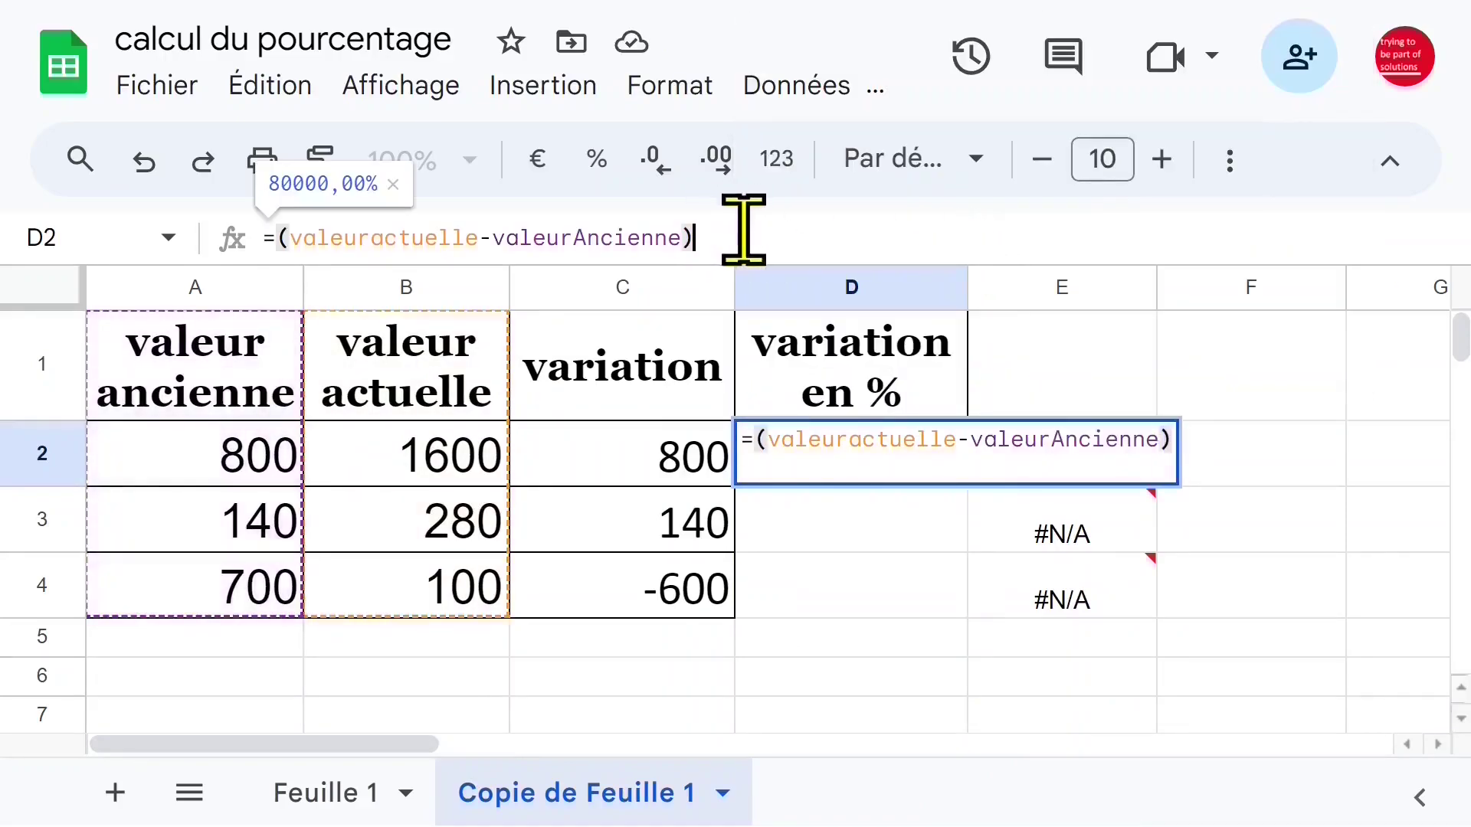
type("/val")
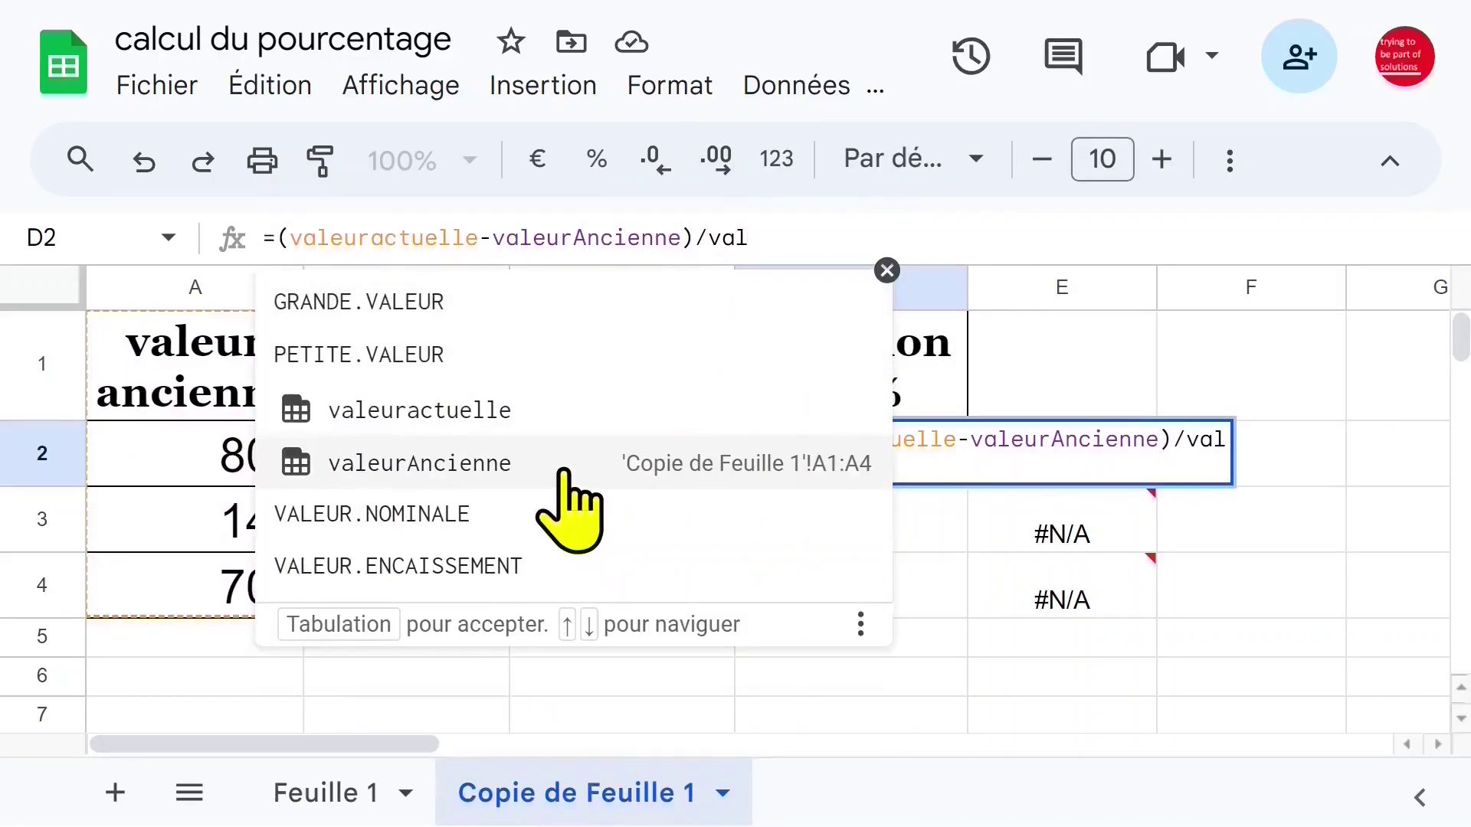
left_click(565, 472)
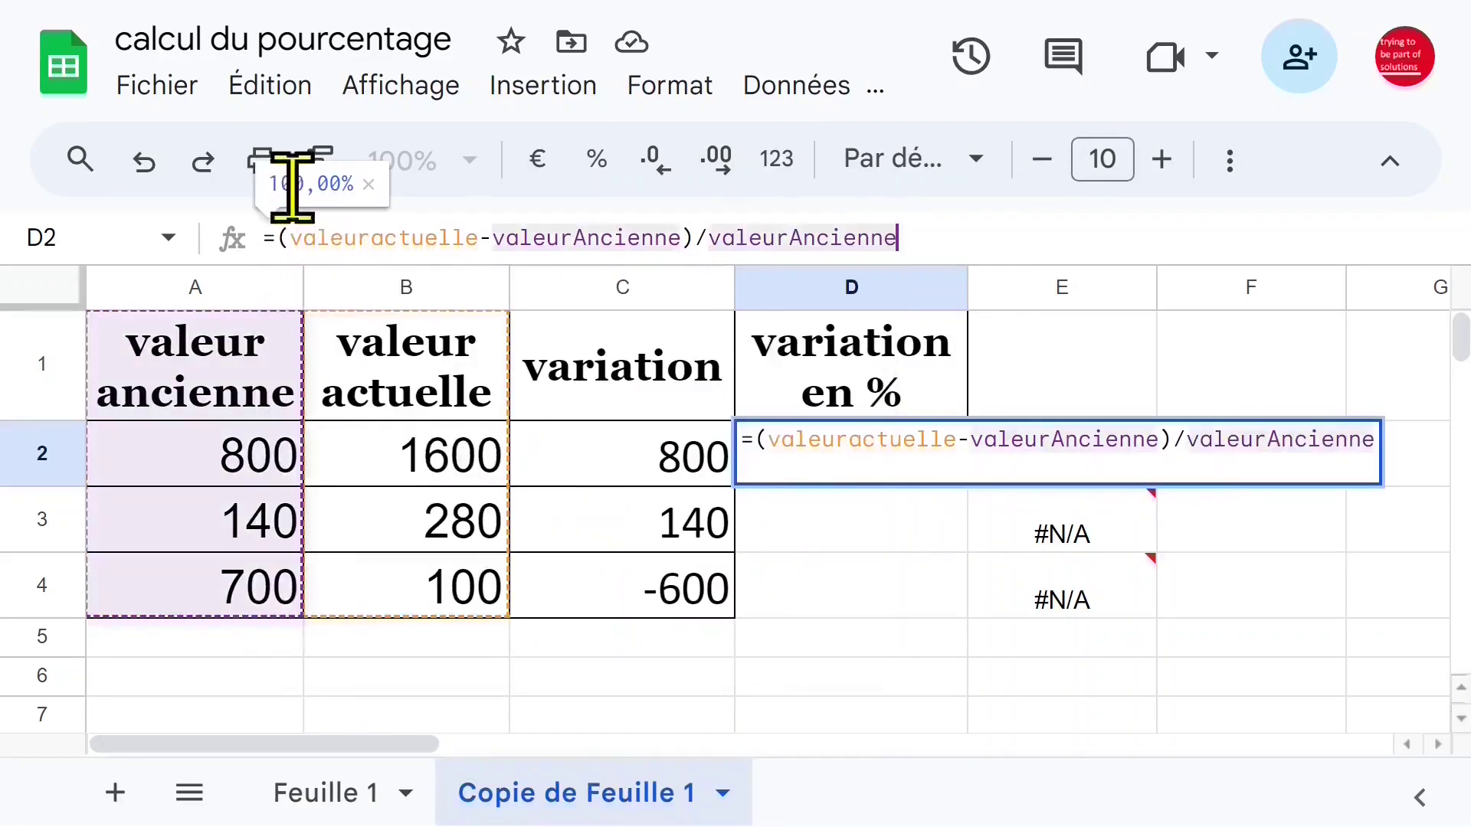
key("Return")
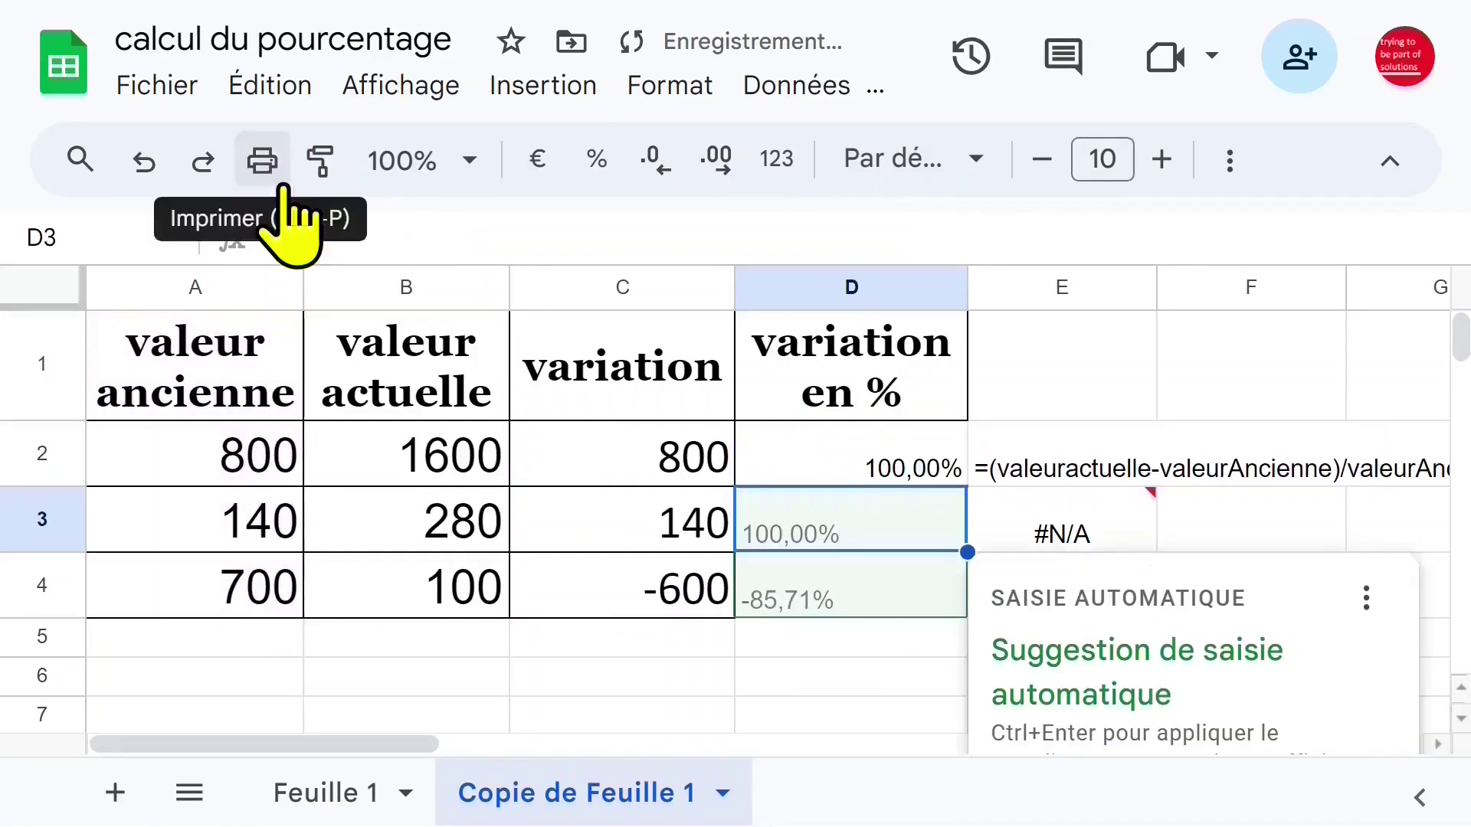
Step: Accept the autofill suggestion to extend the percentage variation formula to D3 and D4
scroll(1217, 688, "down", 3)
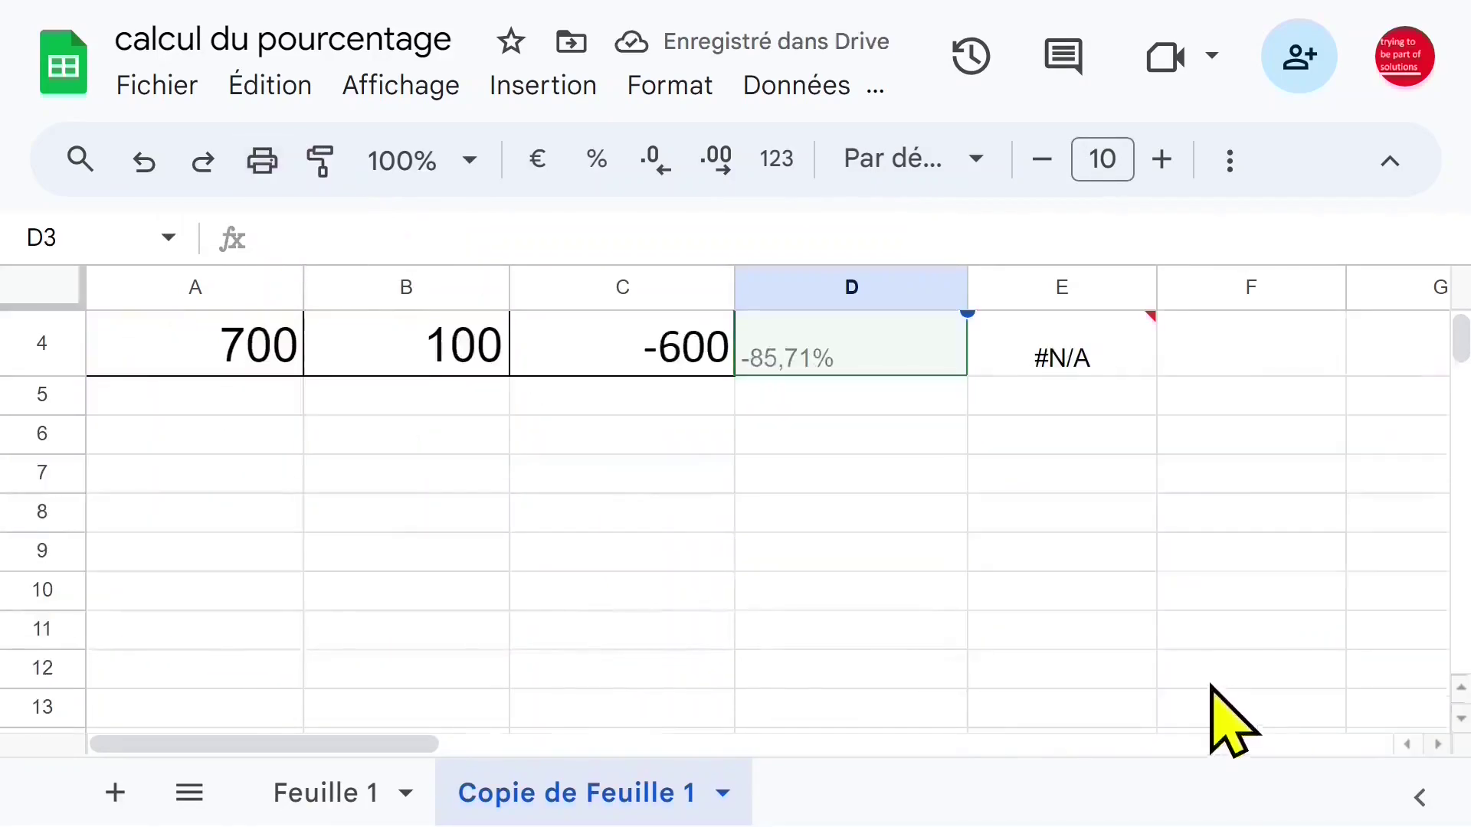
scroll(1067, 551, "up", 1)
left_click(1013, 669)
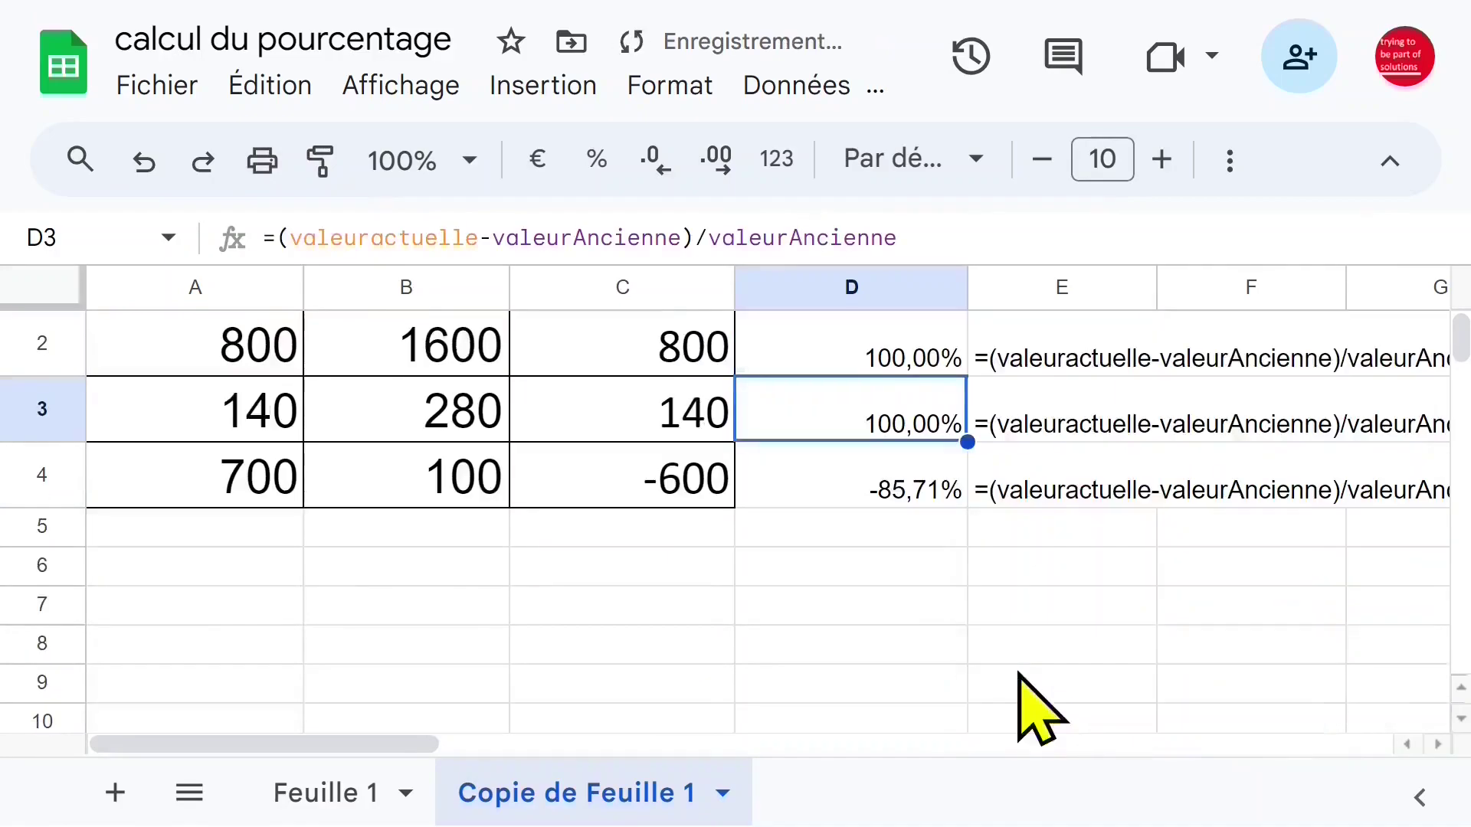
scroll(920, 690, "up", 1)
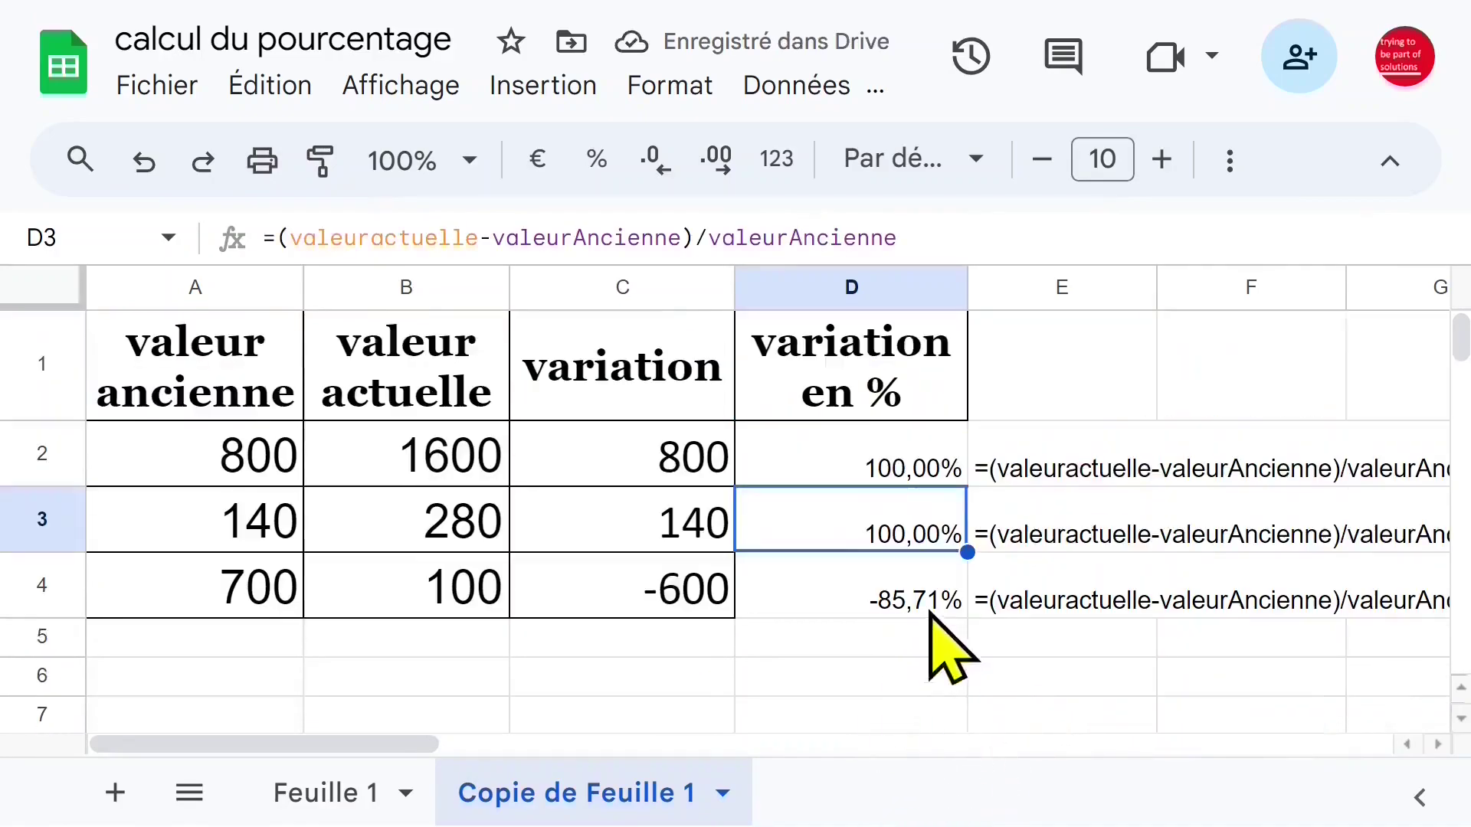
Step: Reduce the font size of the table A1:D4 to 12 and fit the column widths to their contents
left_click(155, 381)
left_click_drag(156, 380, 789, 598)
left_click(1041, 161)
left_click(1041, 161)
left_click(1040, 161)
left_click(1041, 161)
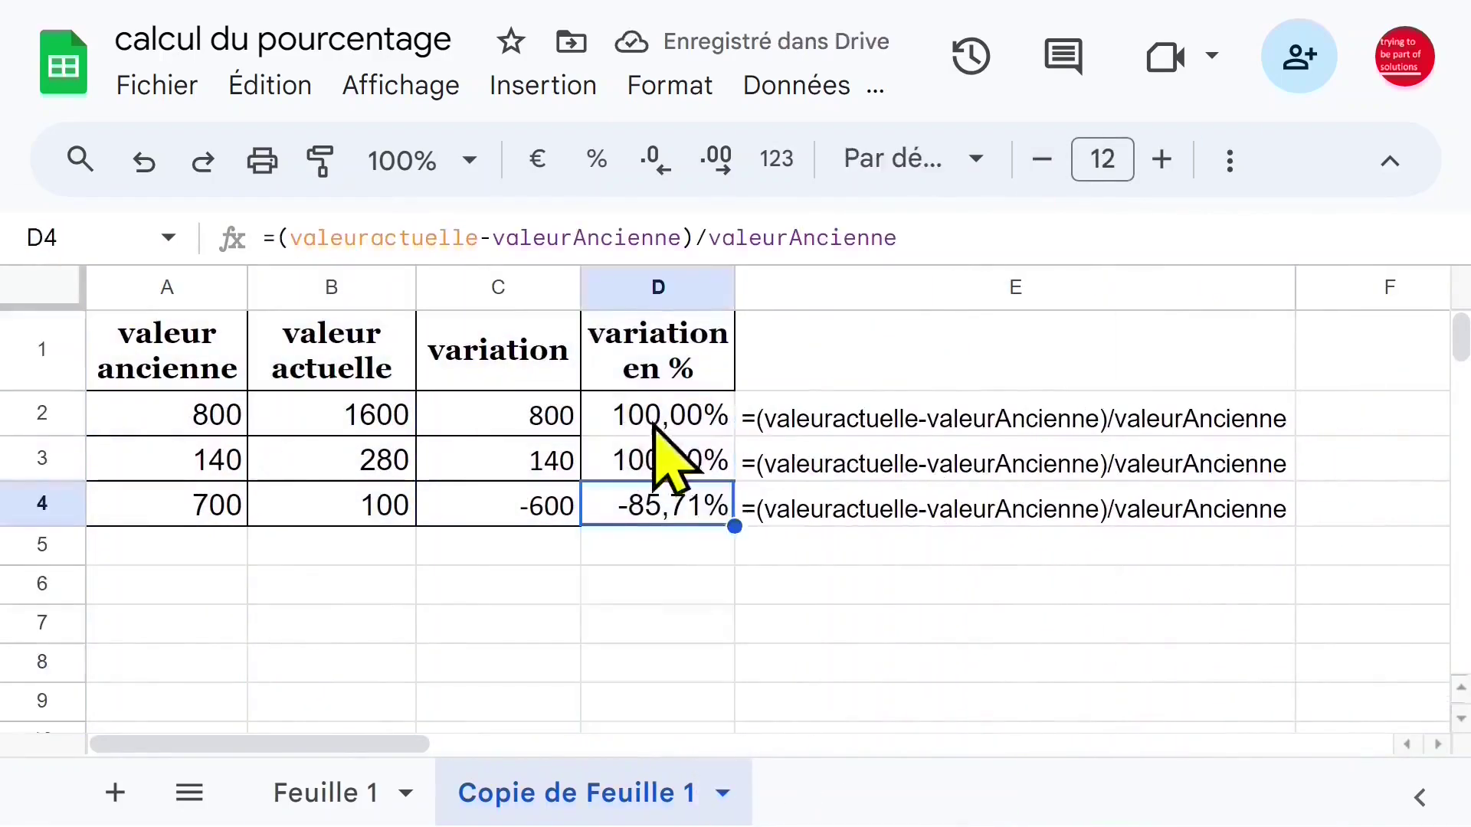
Step: Examine the formulas in D2, D3, C2 and C3 and the source values in A2 and B2
left_click(651, 418)
left_click(635, 469)
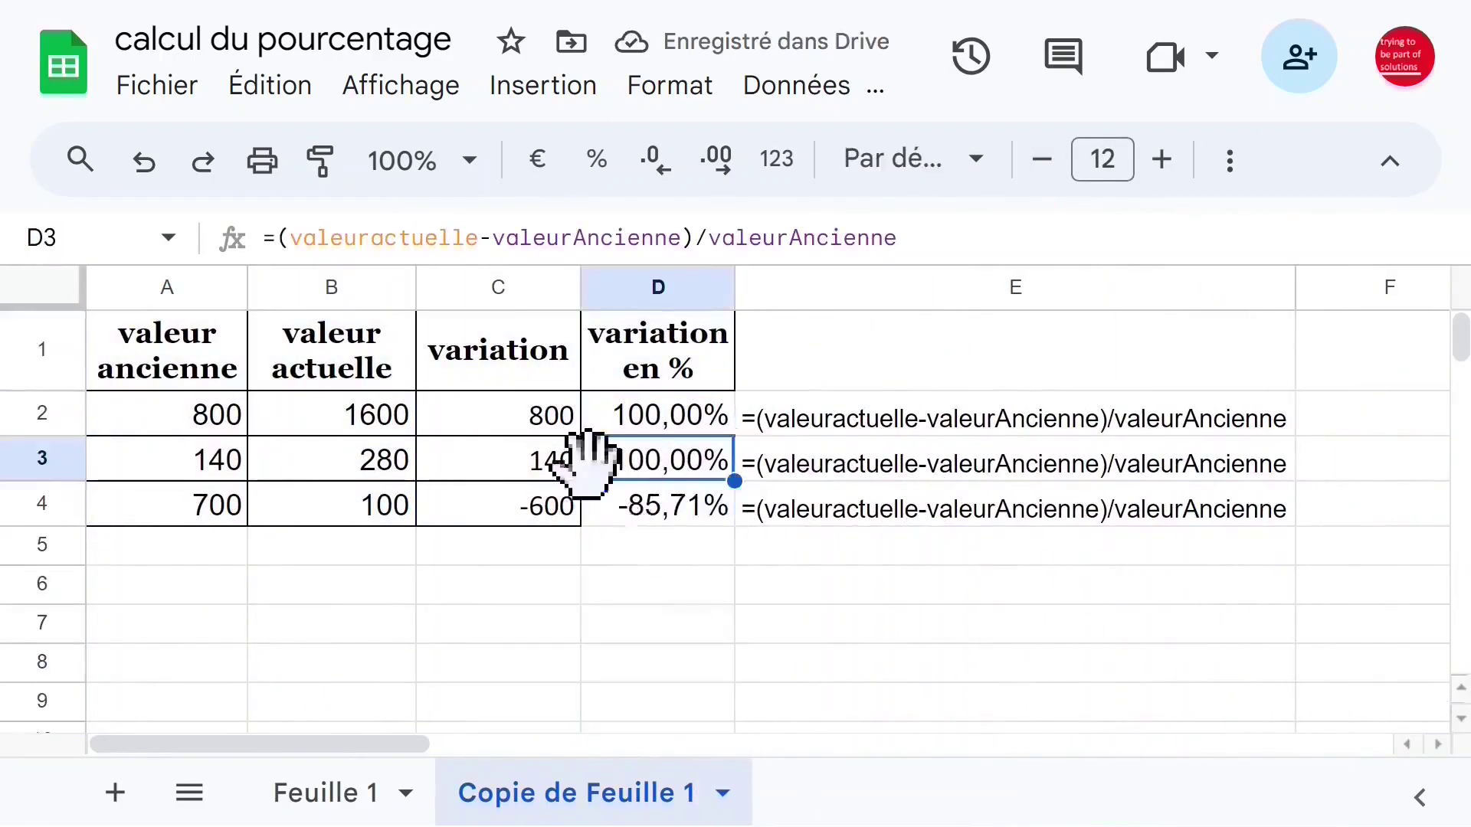
left_click(545, 426)
left_click(553, 460)
left_click(216, 414)
left_click(398, 418)
Step: Set the old value in A2 to 10 and the current value in B2 to 15, and check the percentage in D2
left_click(157, 424)
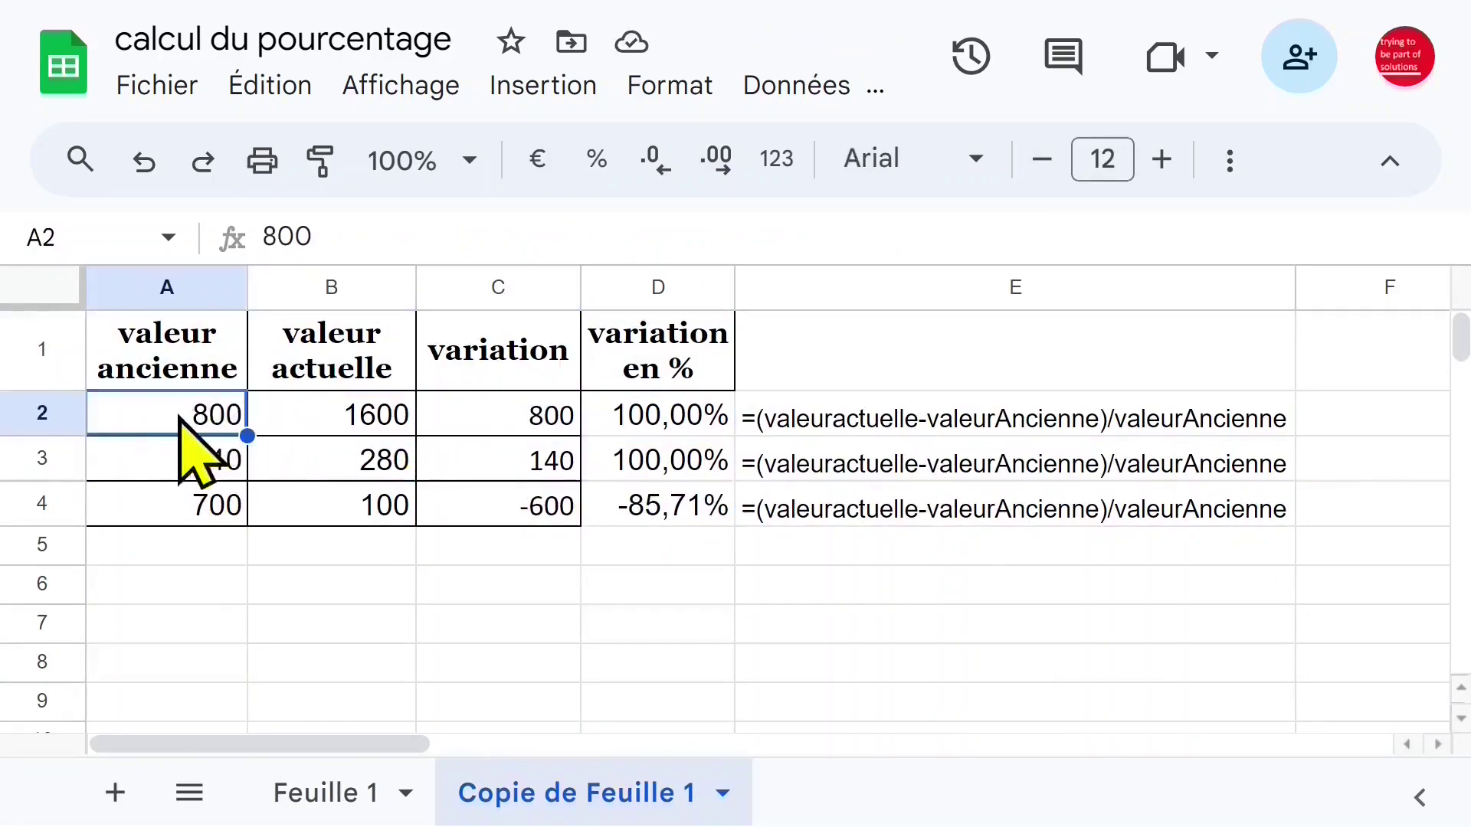
type("10")
left_click(387, 415)
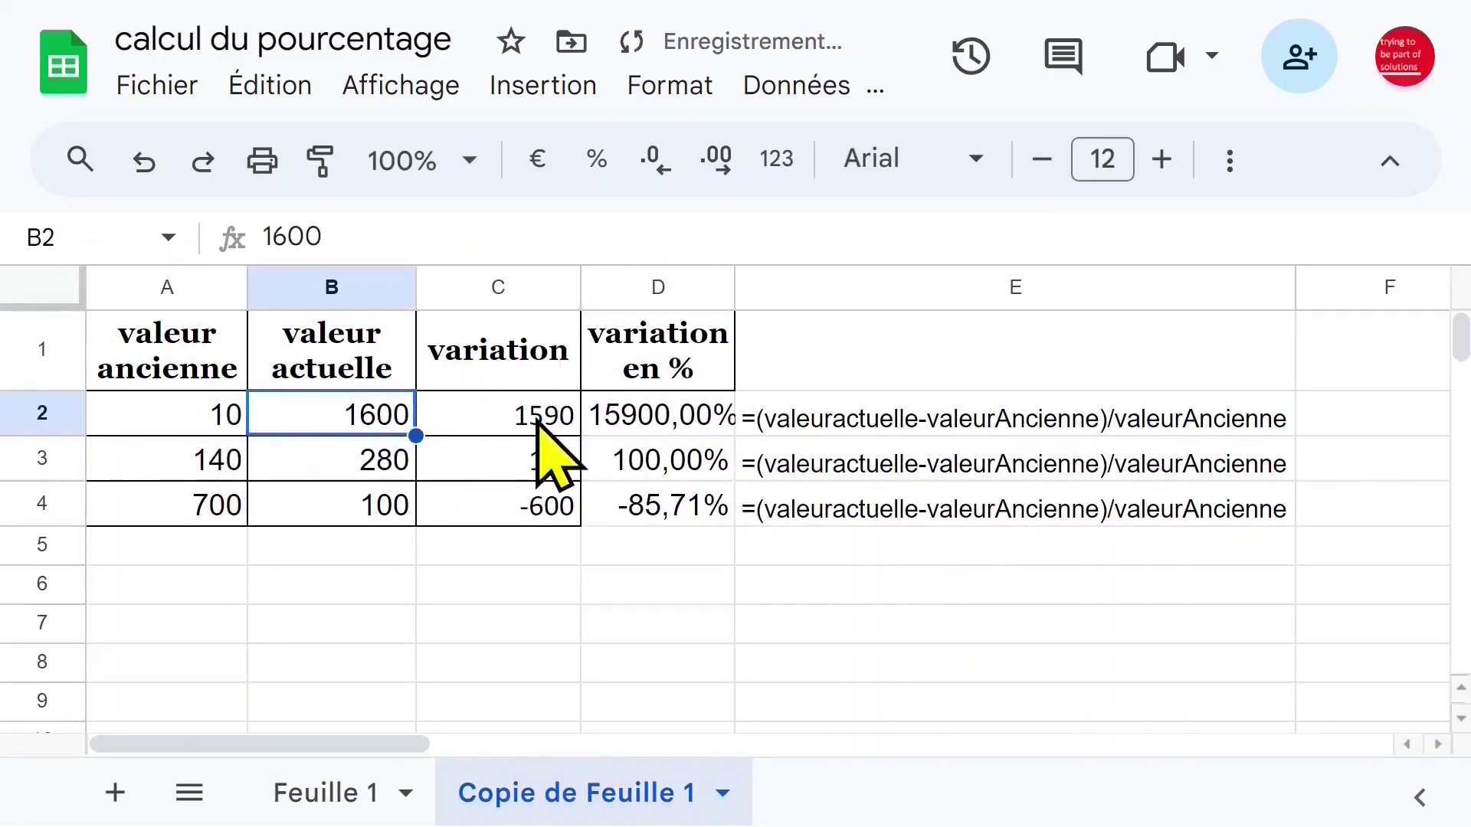
type("15")
key("Return")
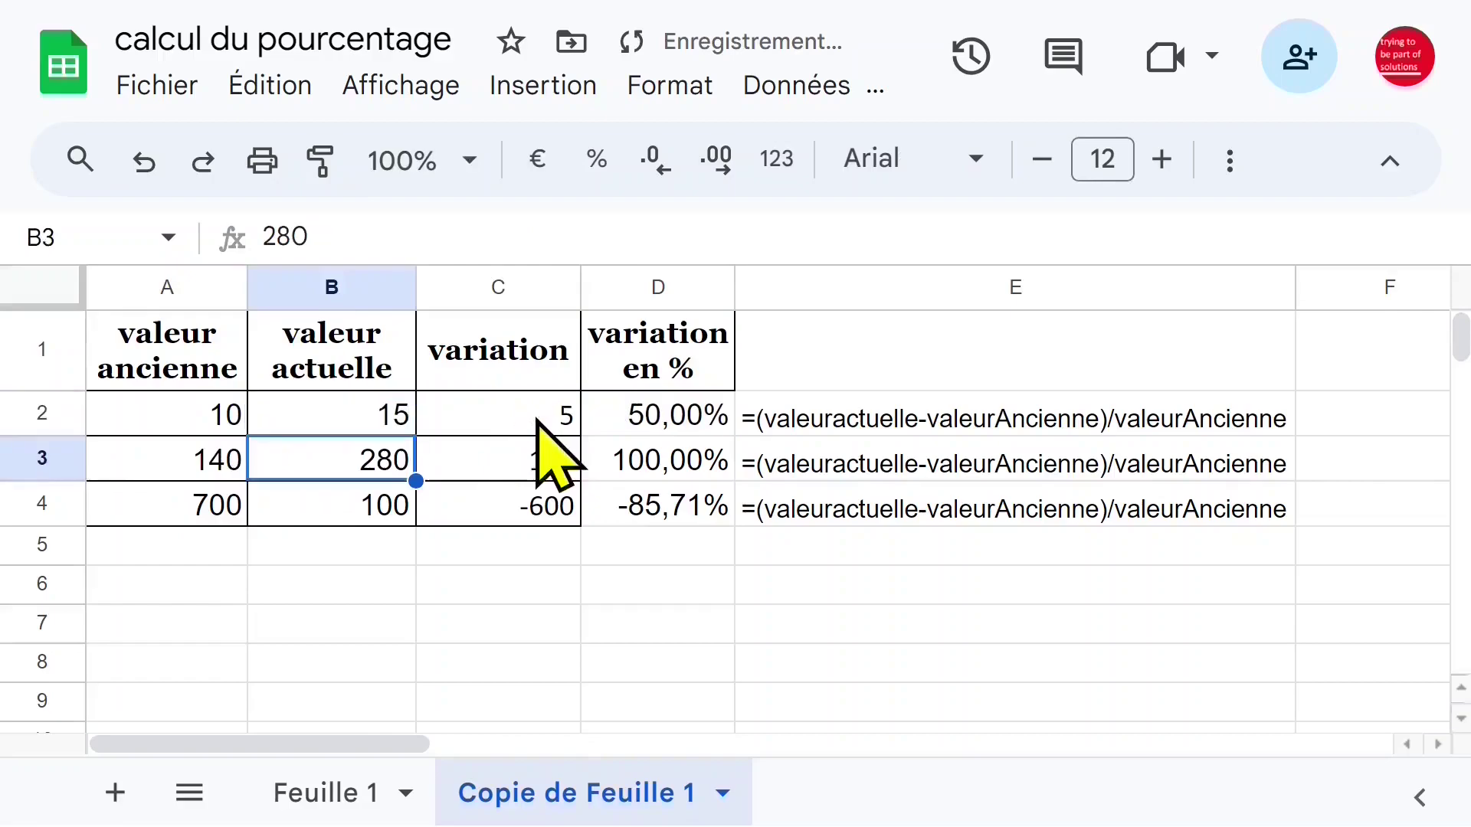
left_click(663, 417)
Step: Change the current value in B2 to 12 and check the percentage variation in D2
left_click(360, 418)
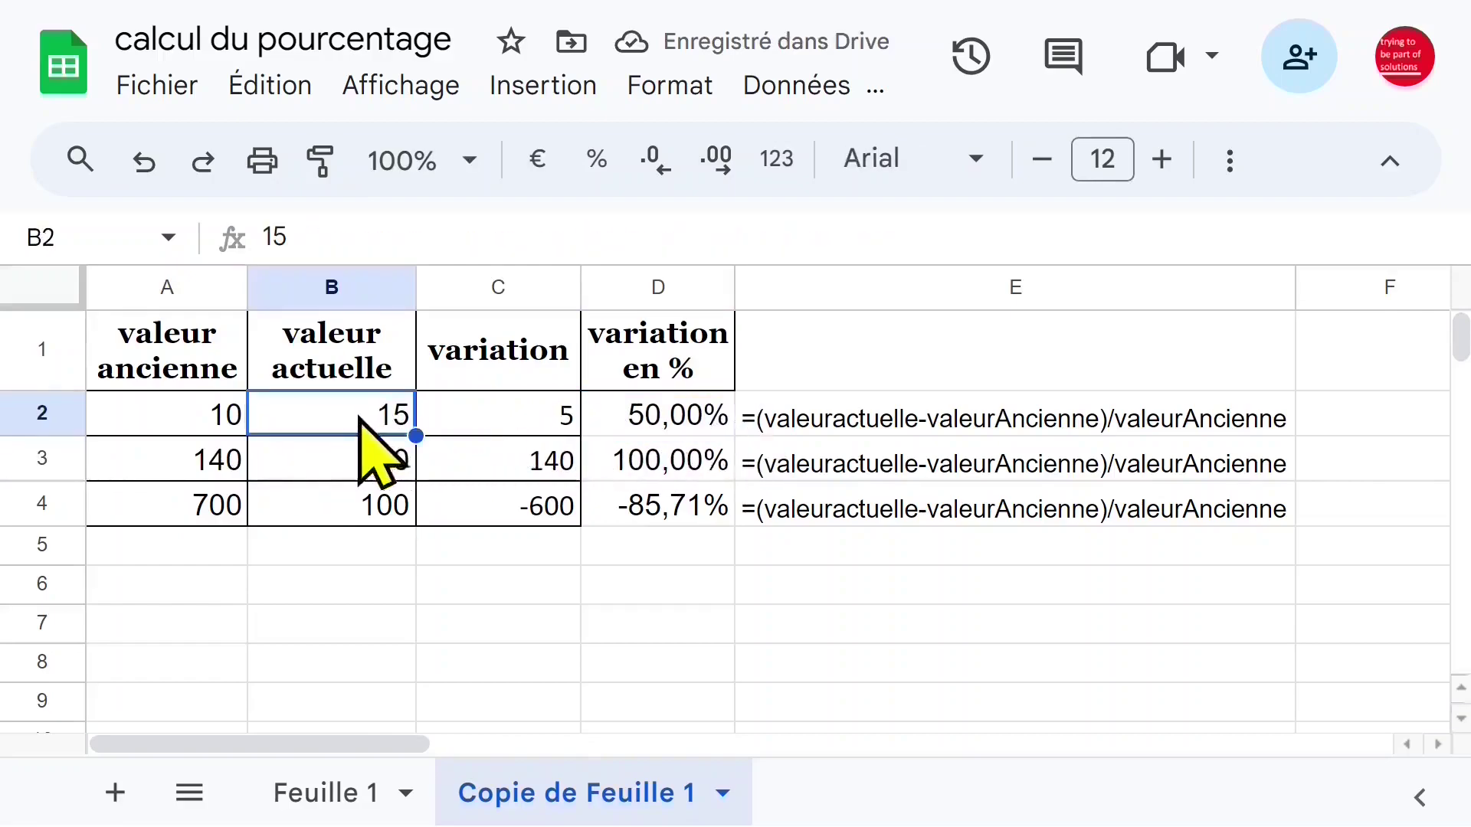
type("12")
key("Return")
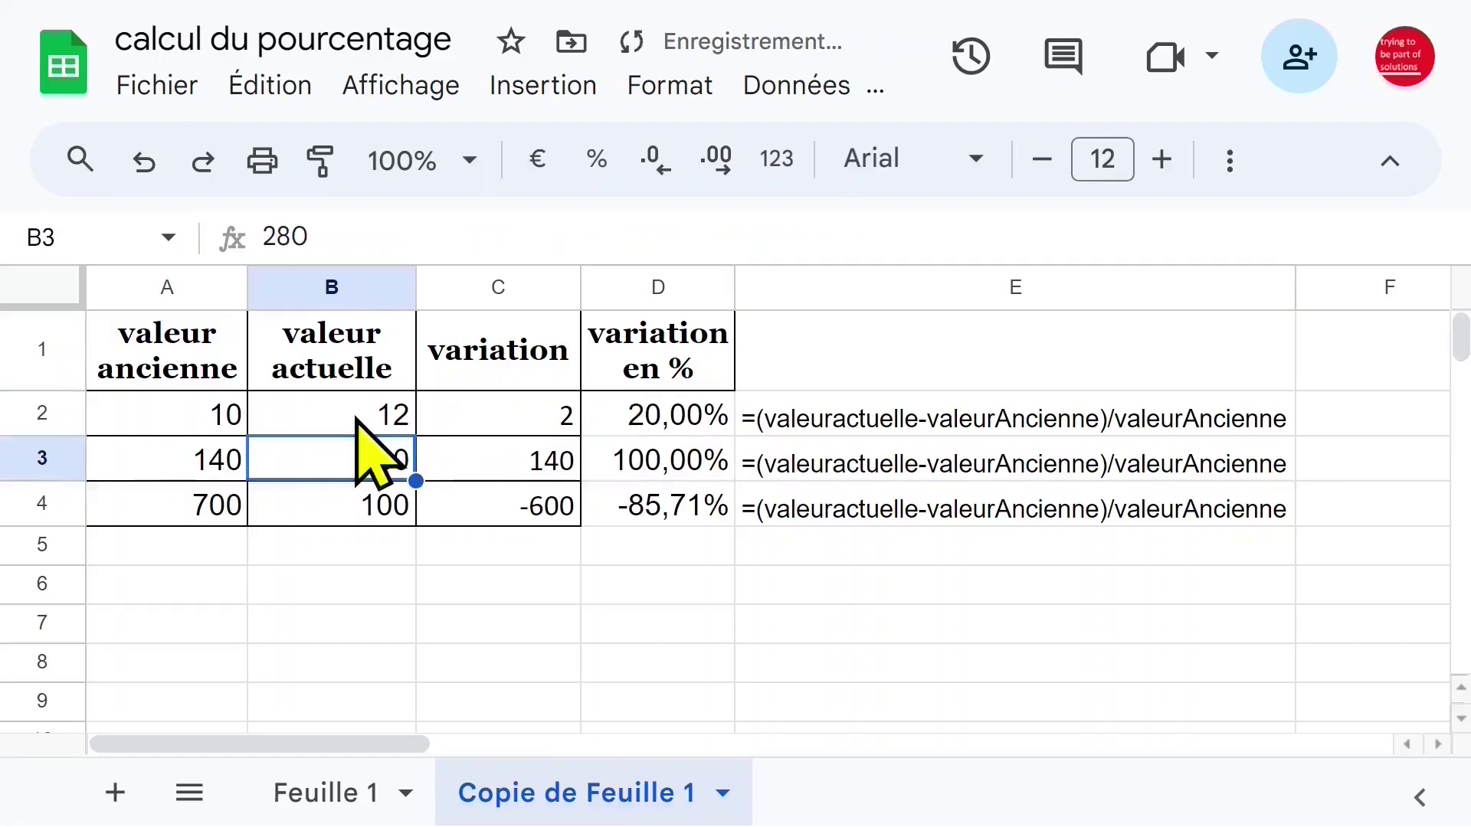
left_click(624, 418)
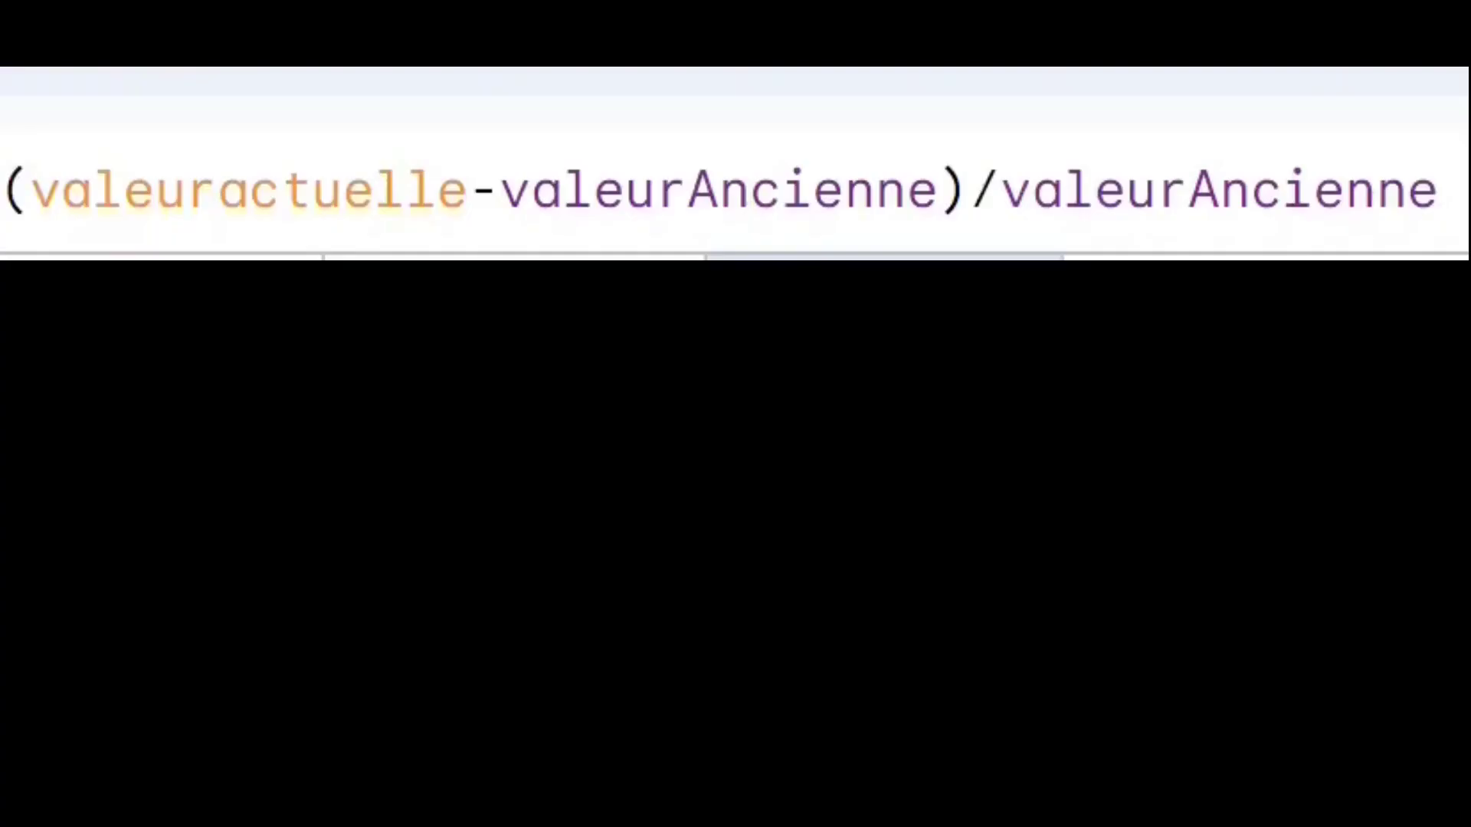